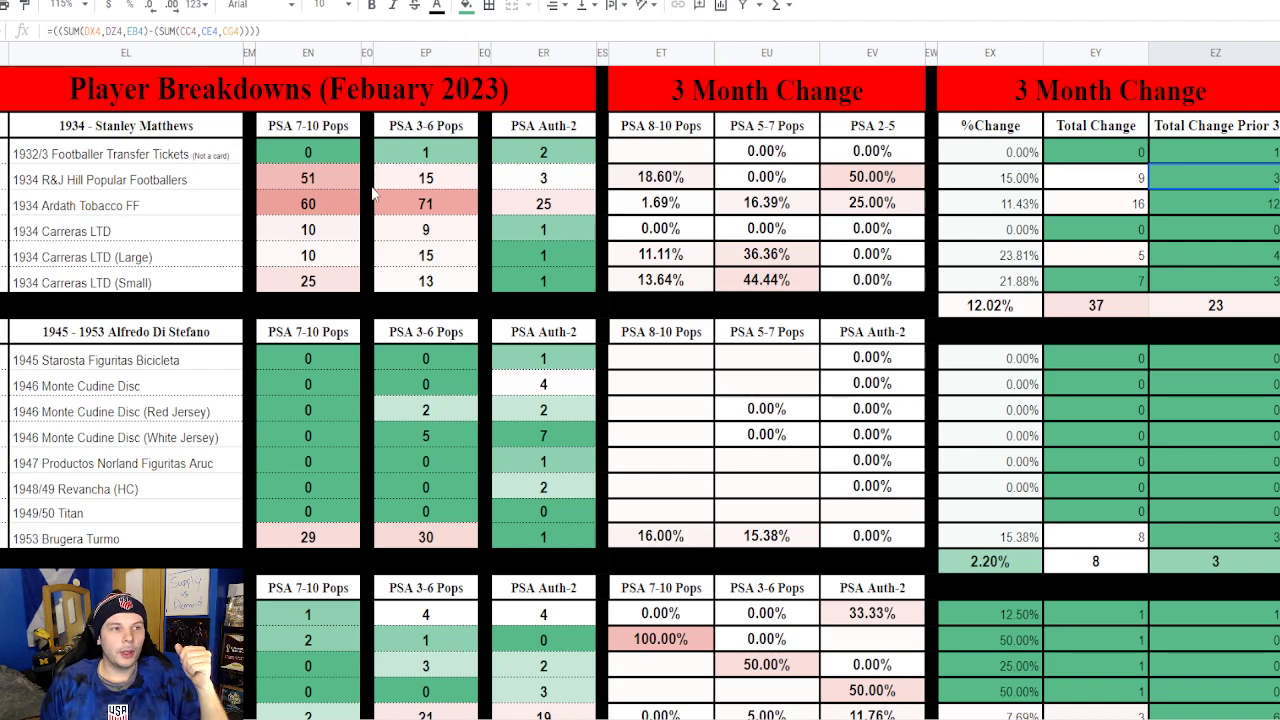
Highlight the Stanley Matthews card names, February populations, 3 Month Change percentages and Total Change values
drag(112, 127, 190, 205)
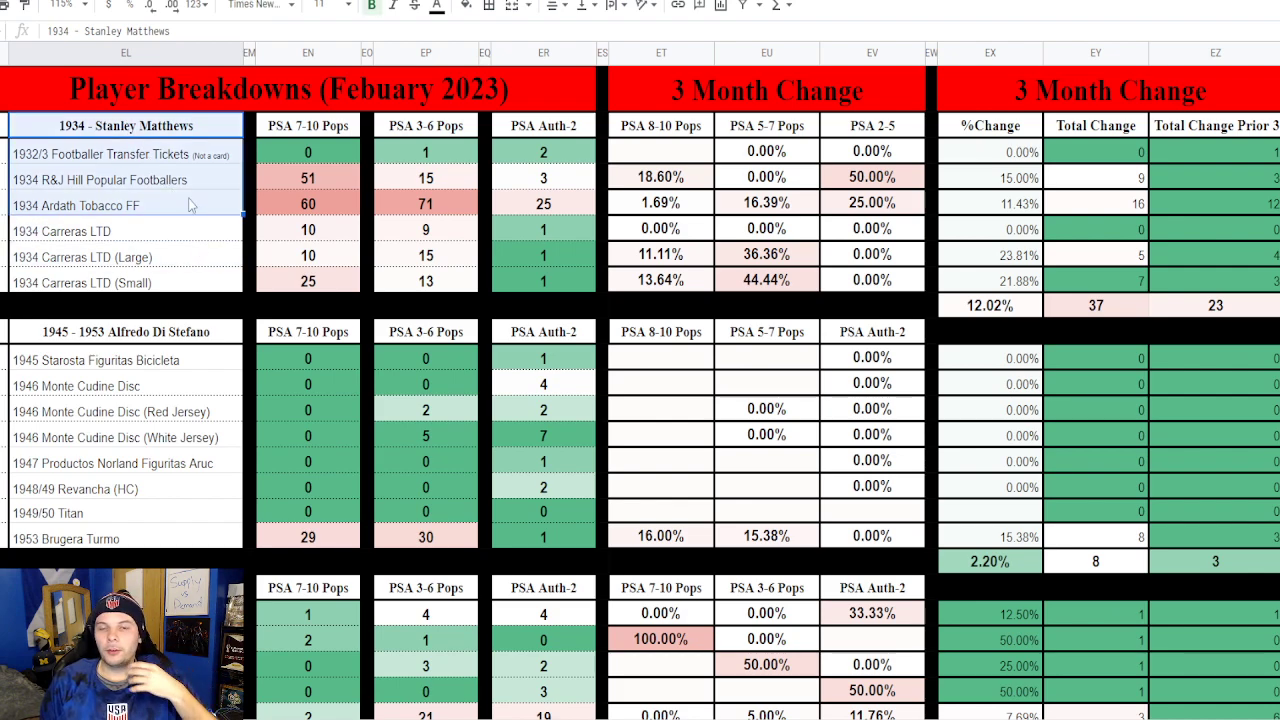
click(305, 130)
drag(356, 143, 548, 258)
drag(679, 128, 890, 286)
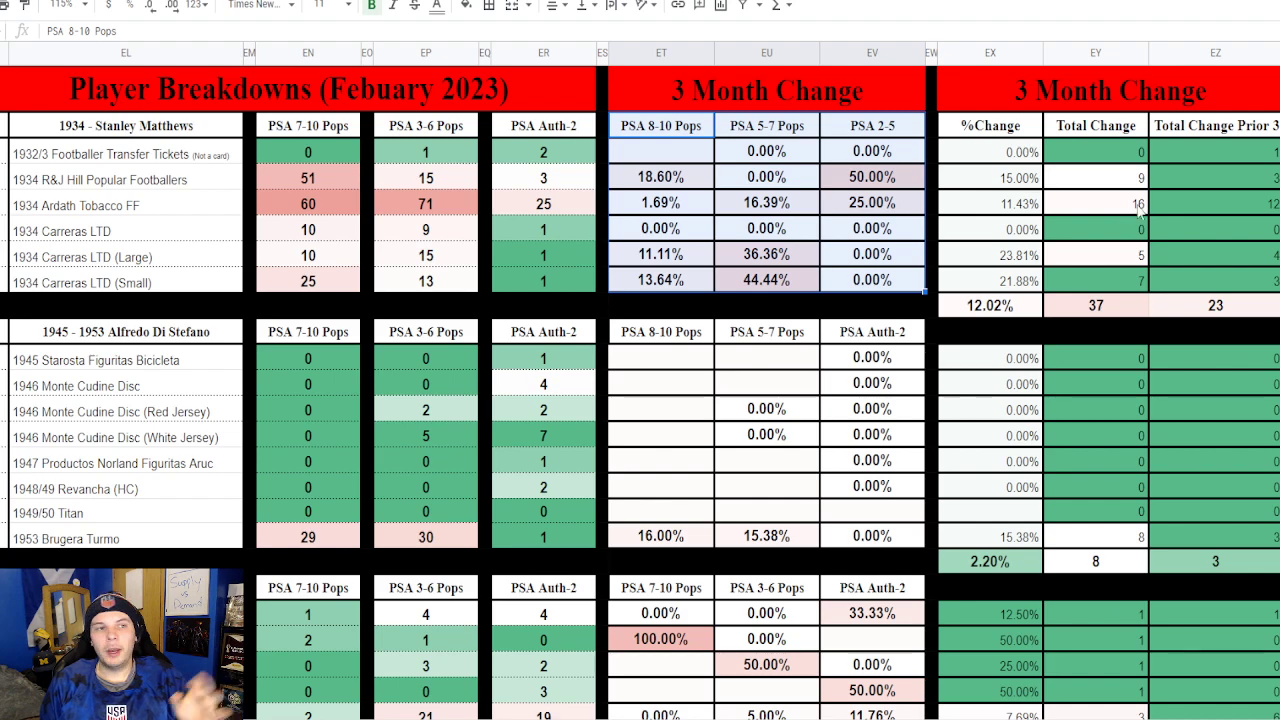
drag(1120, 205, 1125, 256)
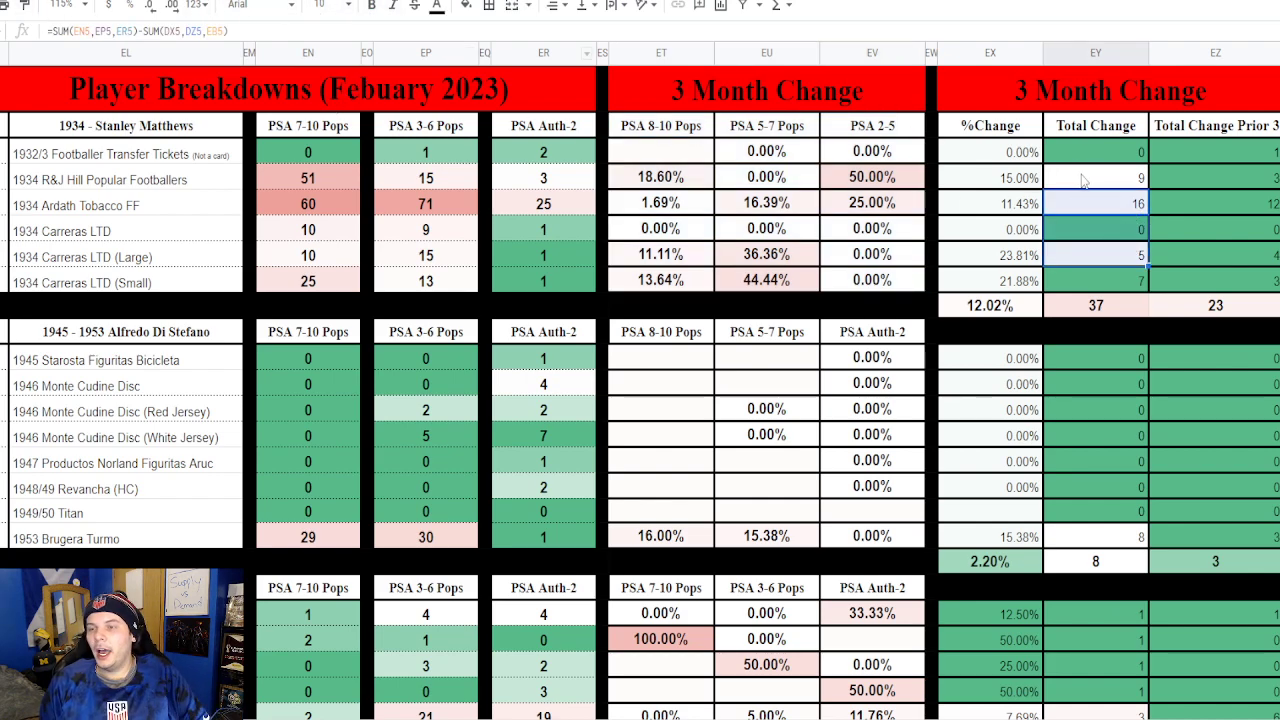
drag(1000, 155, 1005, 281)
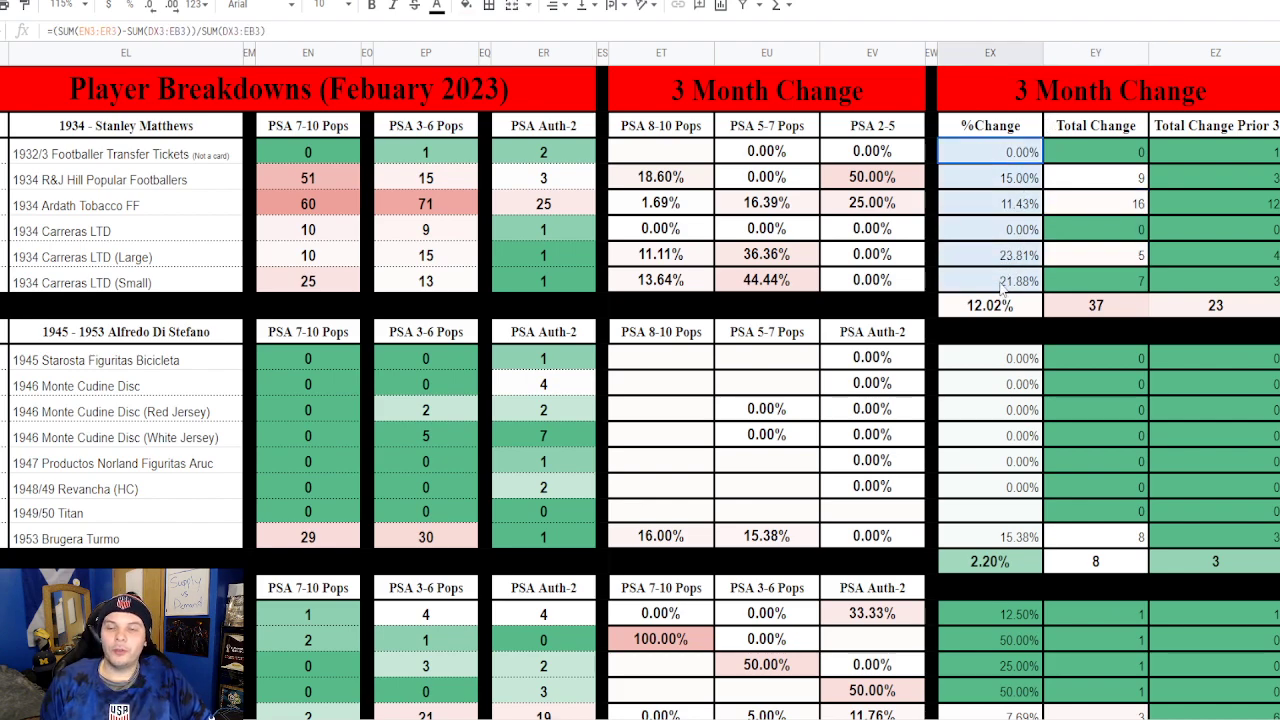
drag(1105, 155, 1093, 262)
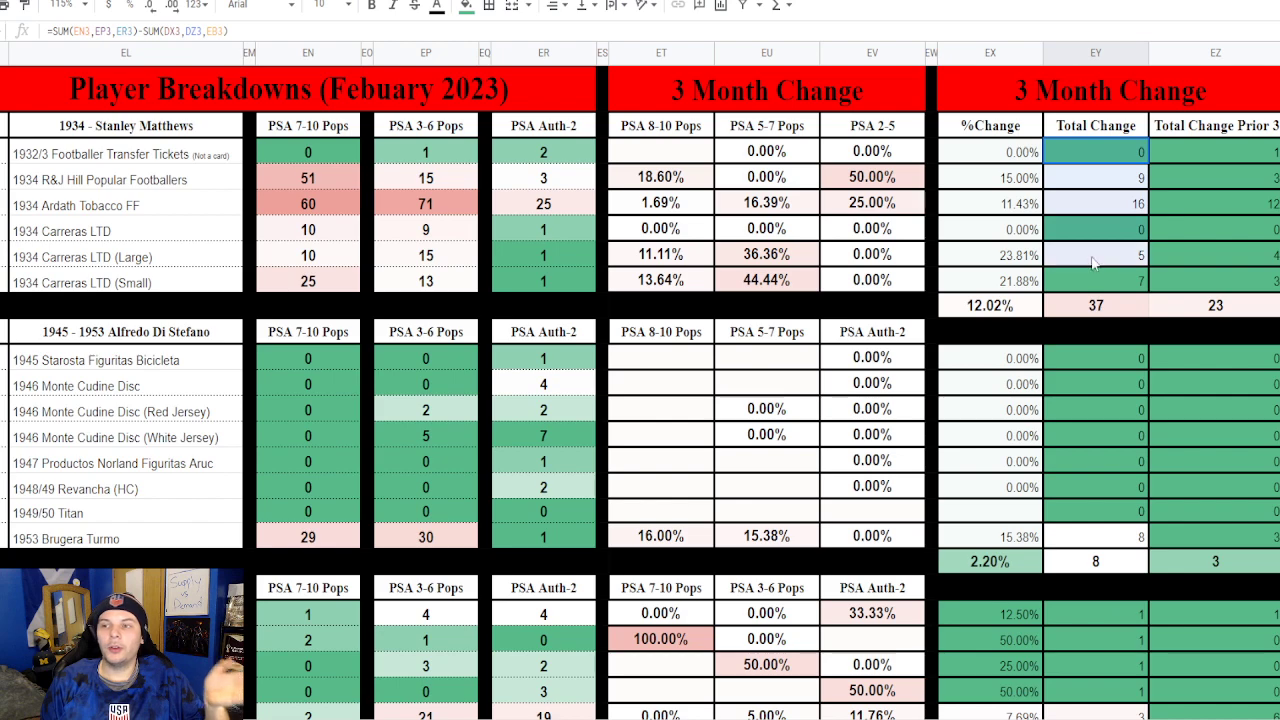
Check the Matthews formulas behind total change 37, prior total 23, 36.36% and the 12.02% average
click(1182, 150)
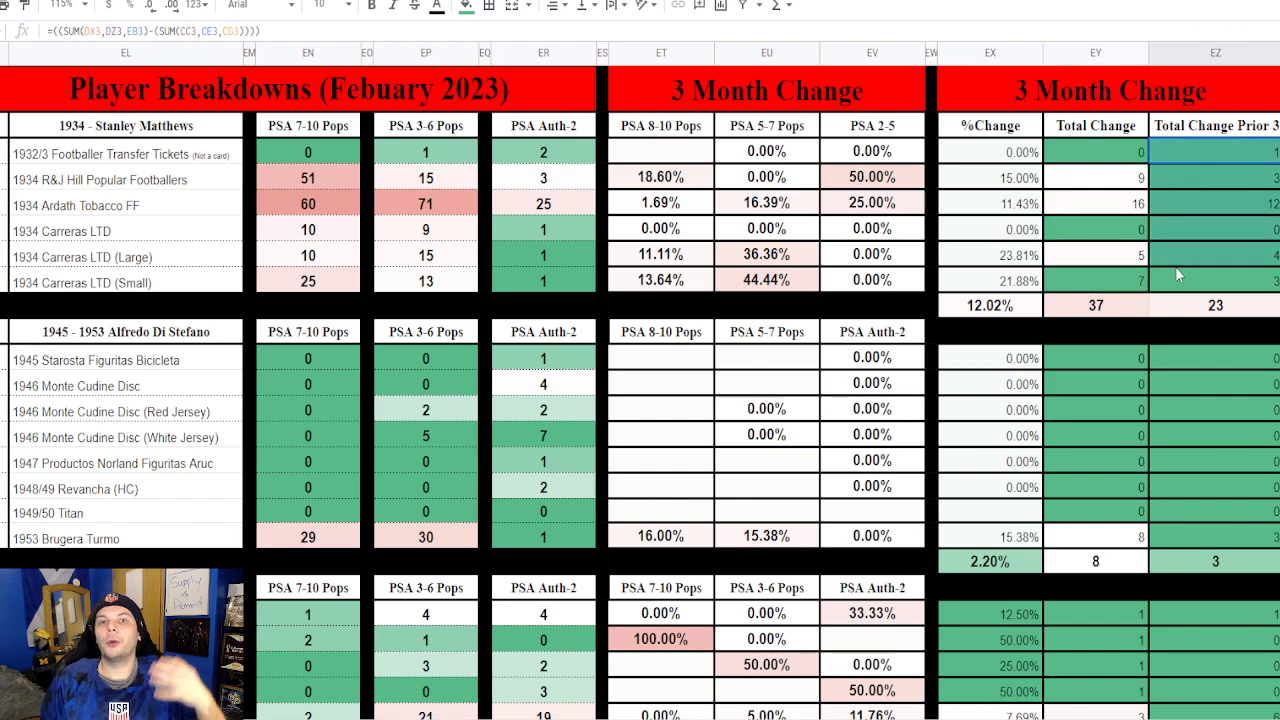
click(1082, 312)
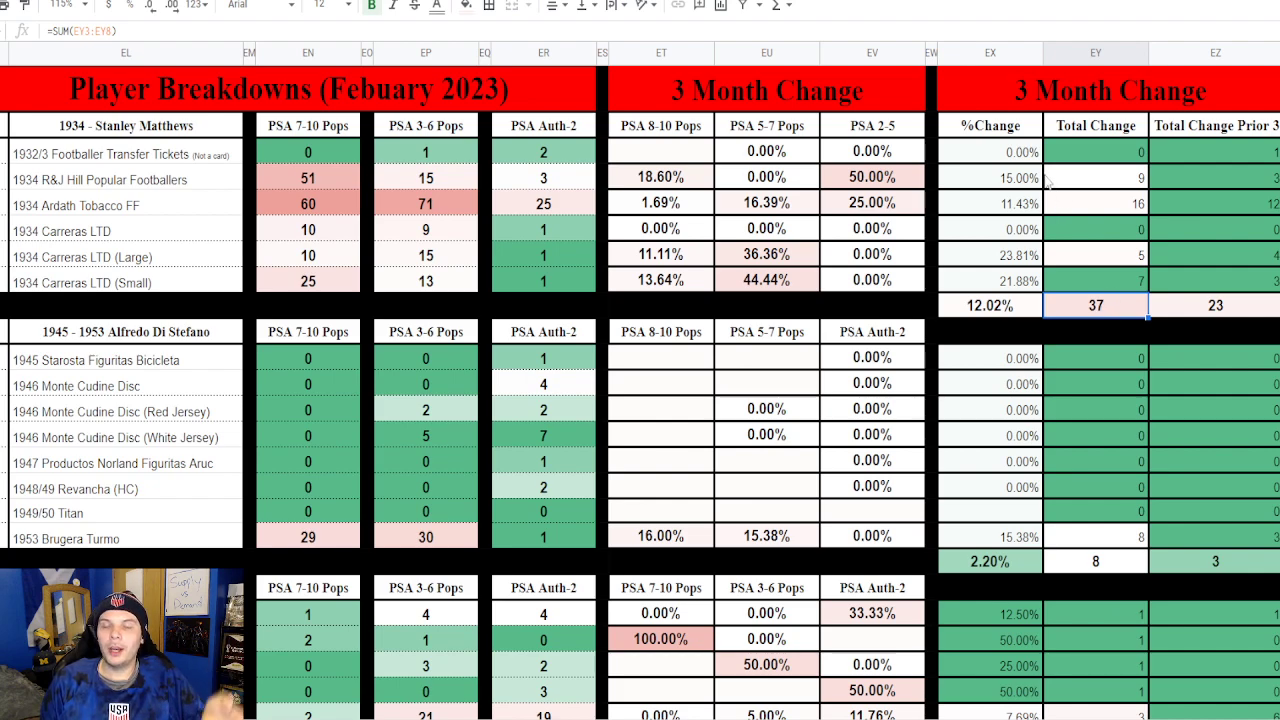
click(1208, 316)
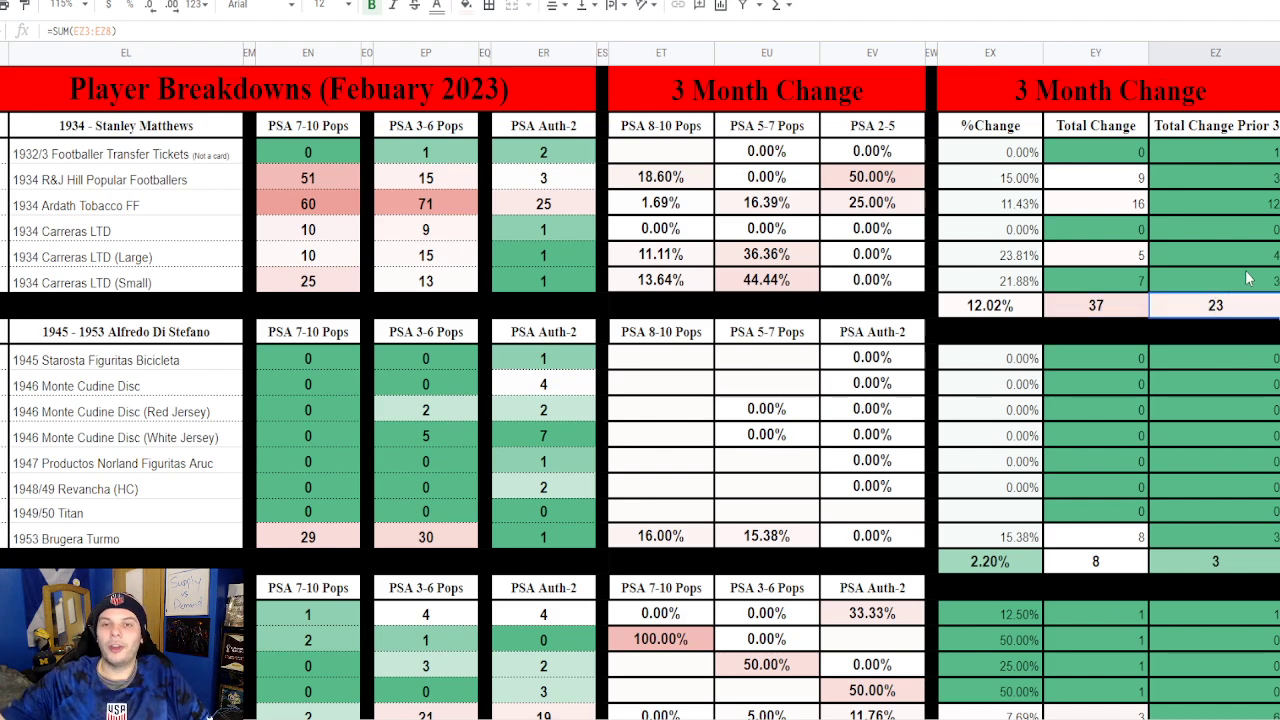
click(772, 256)
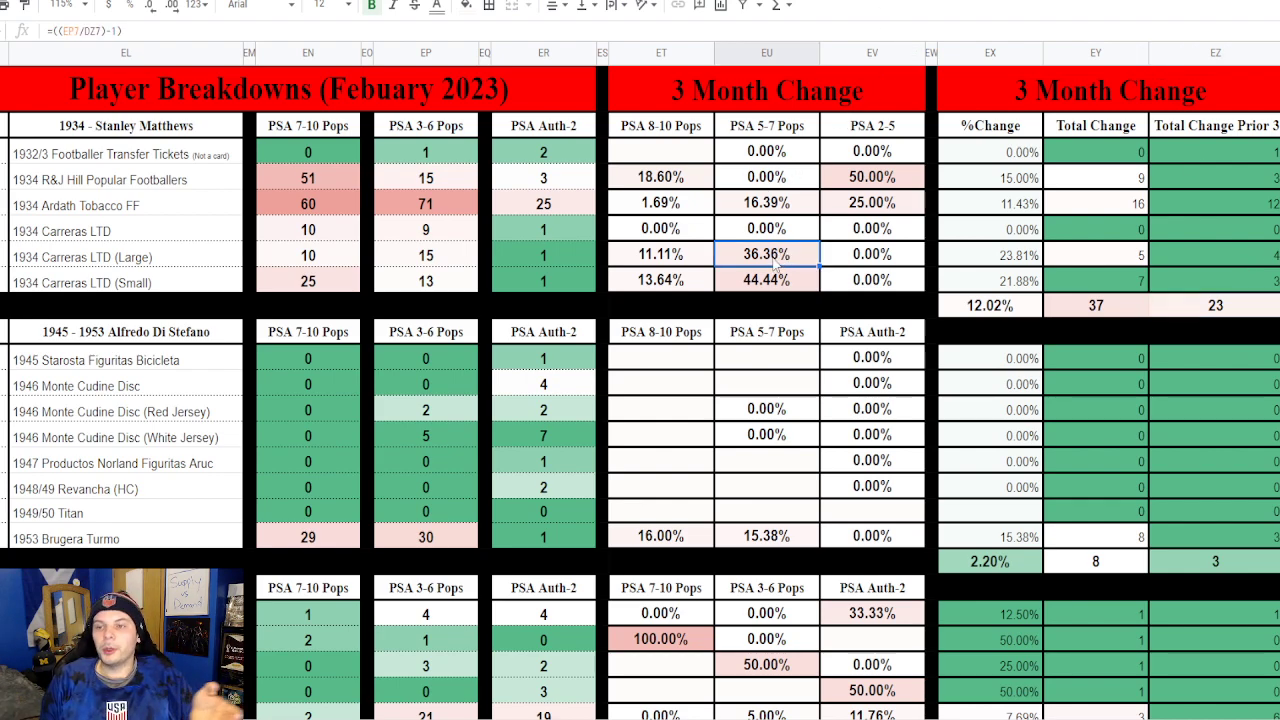
drag(870, 178, 873, 205)
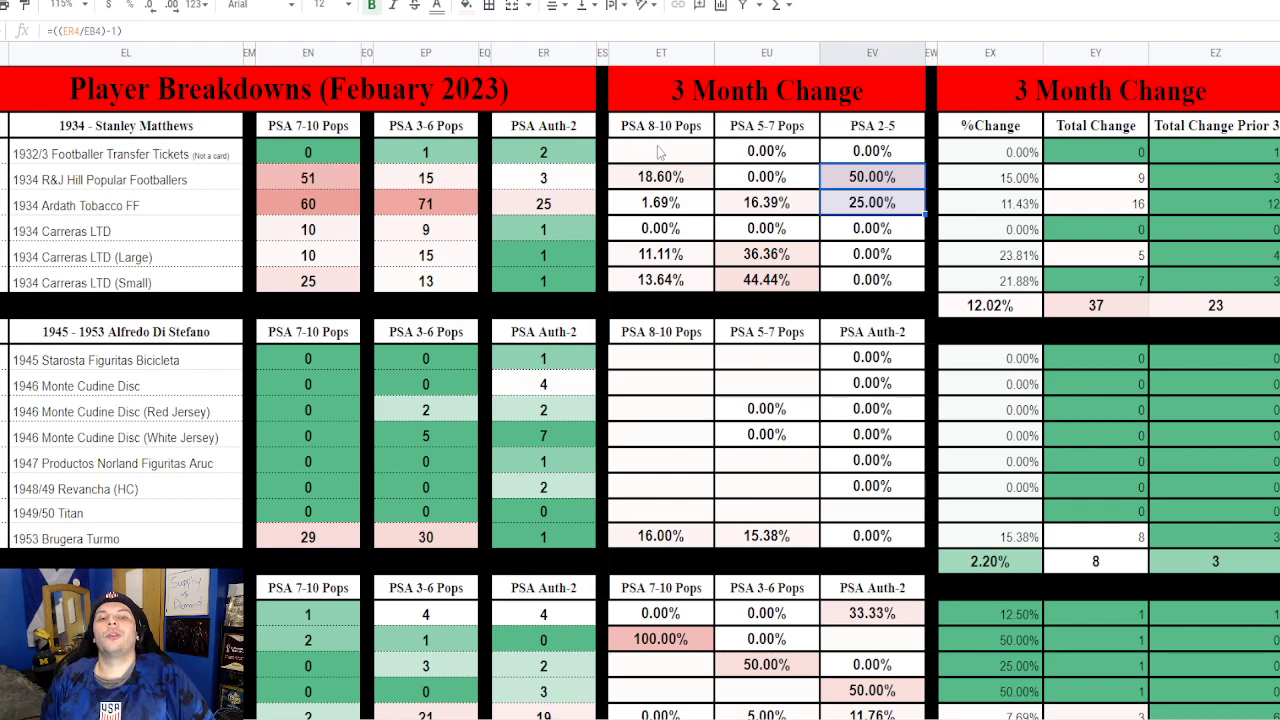
click(120, 231)
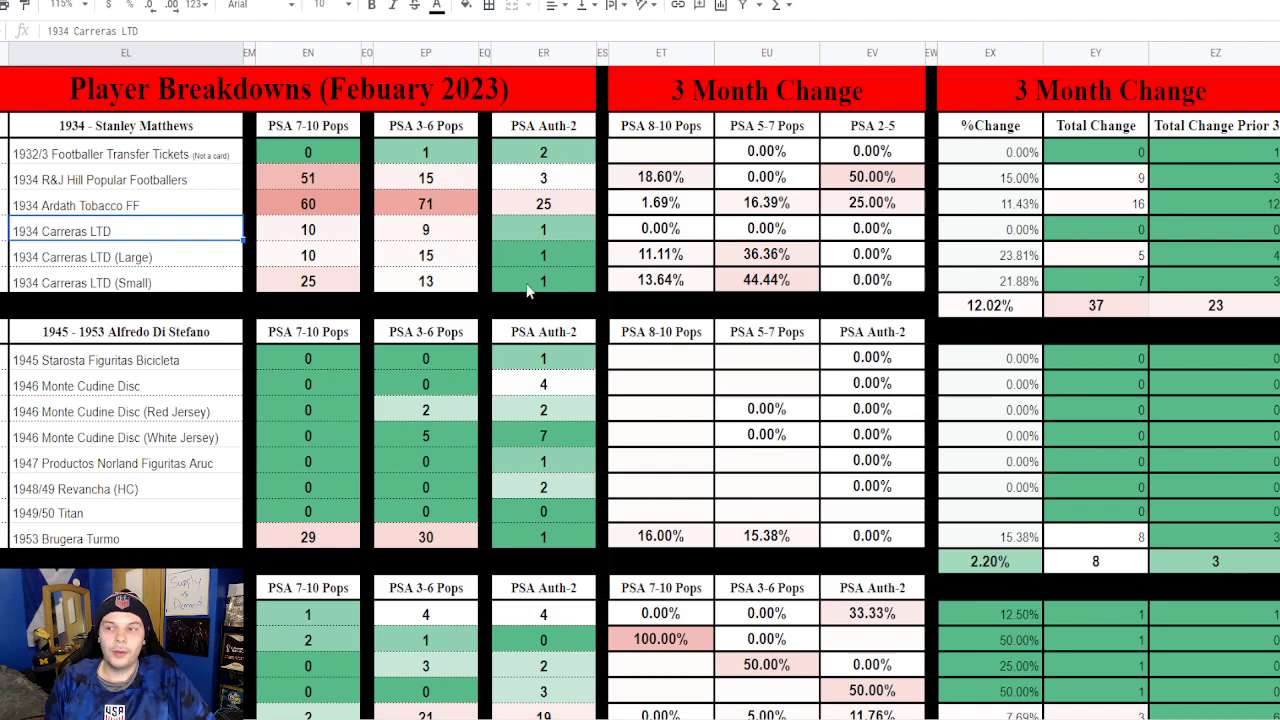
click(1003, 307)
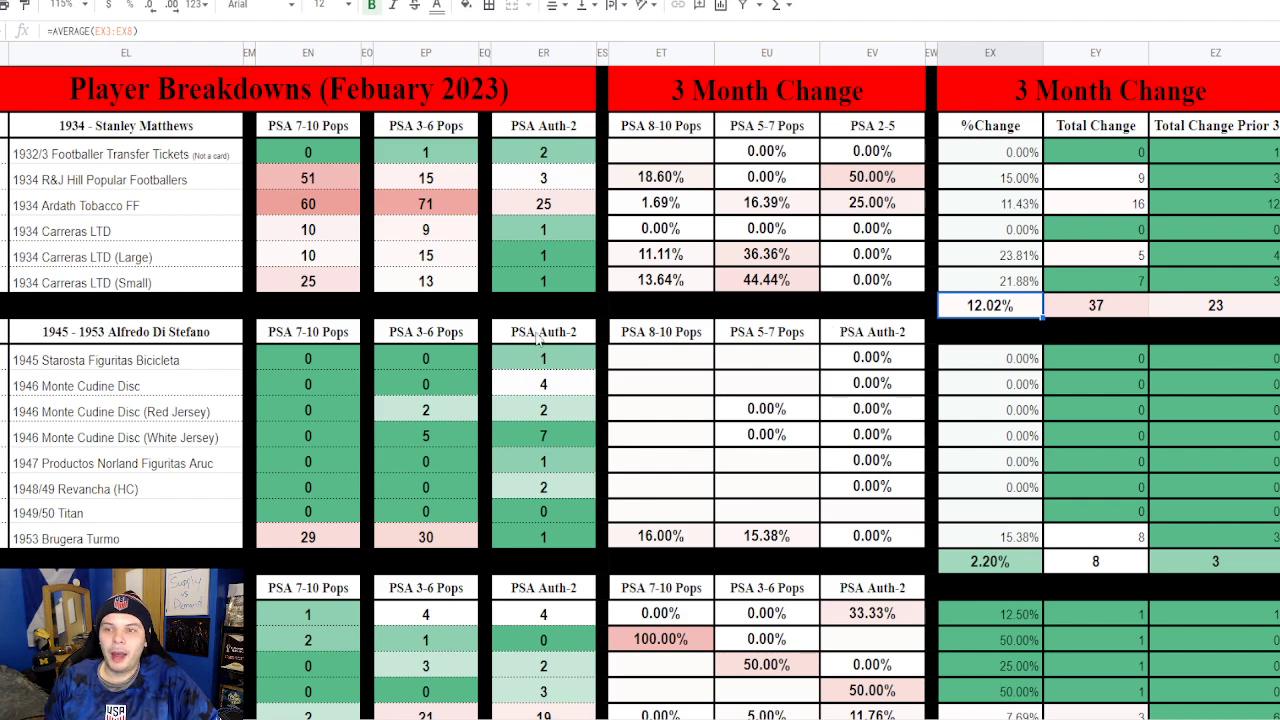
Inspect the Di Stefano formulas: 2.20% average, 15.38% change, total change 8 and prior total 3
click(430, 392)
click(251, 414)
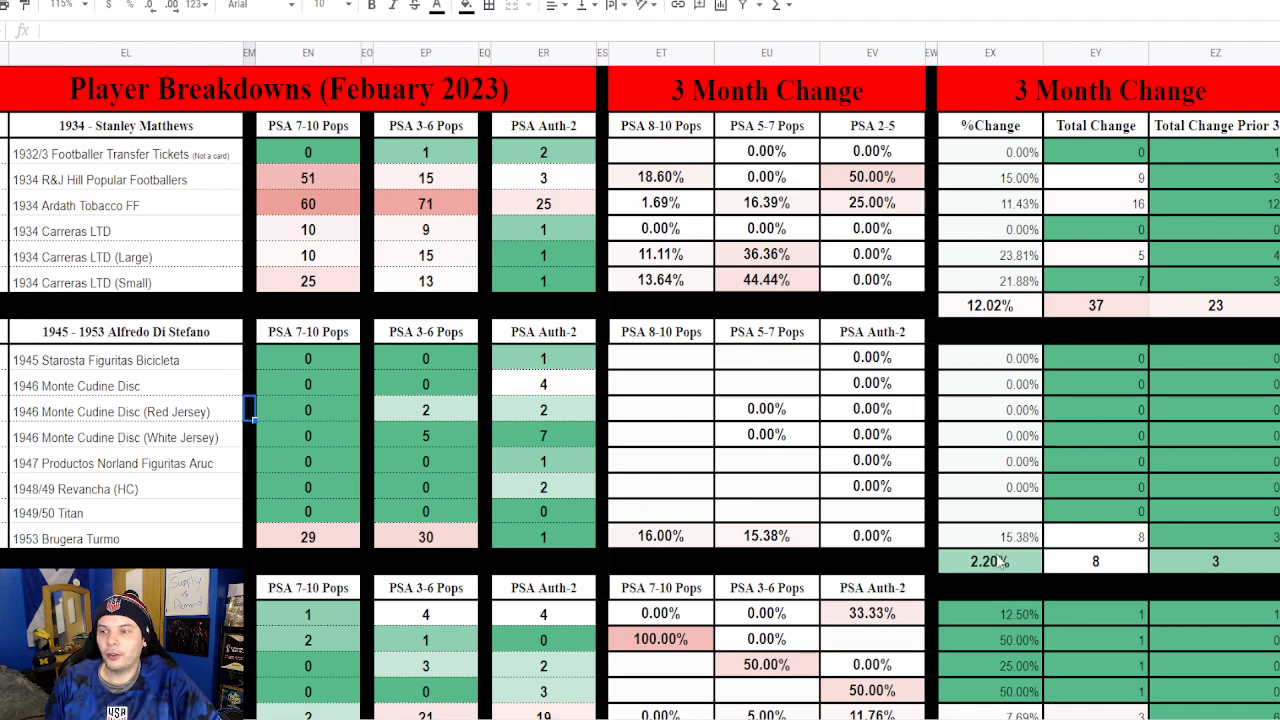
click(989, 563)
click(1003, 539)
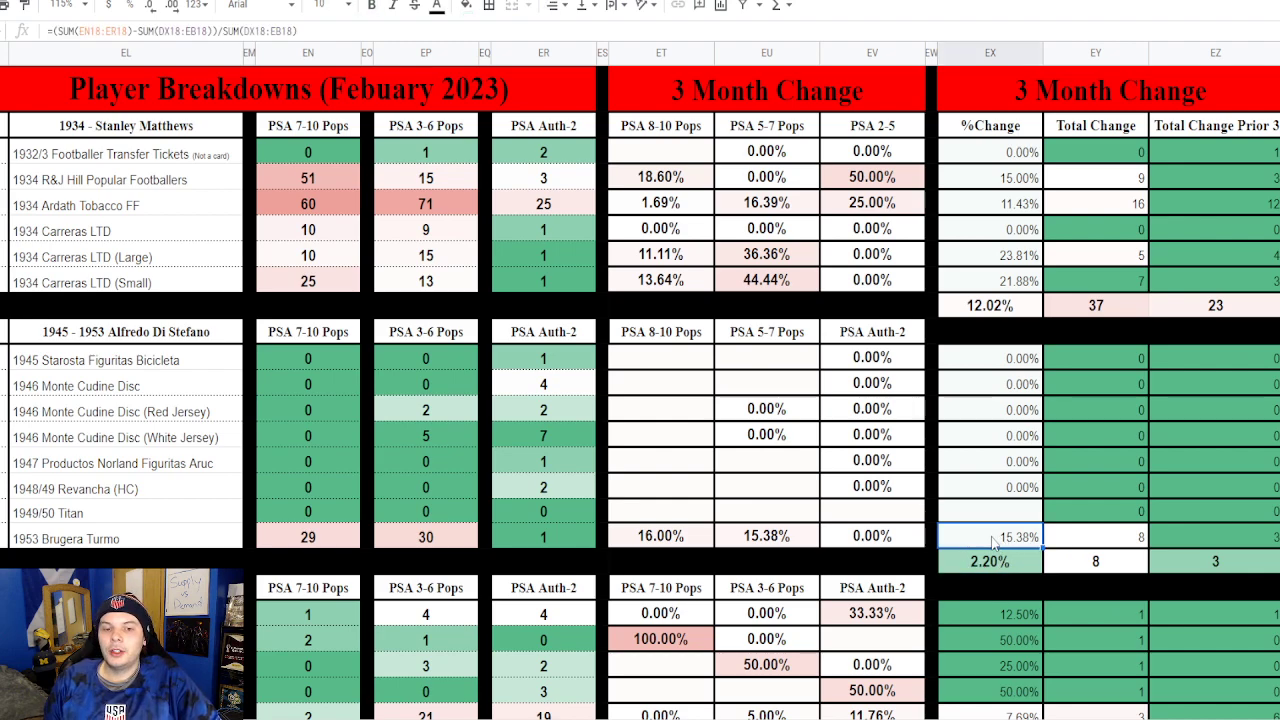
click(1124, 564)
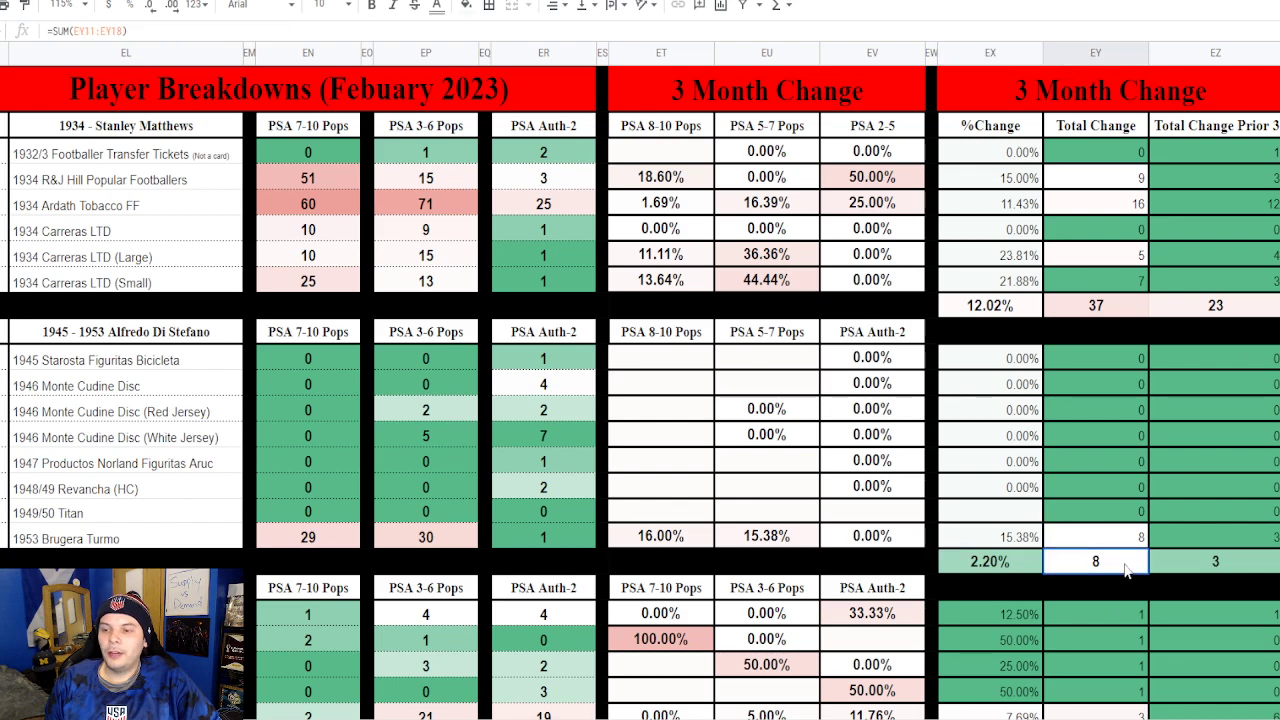
click(1228, 563)
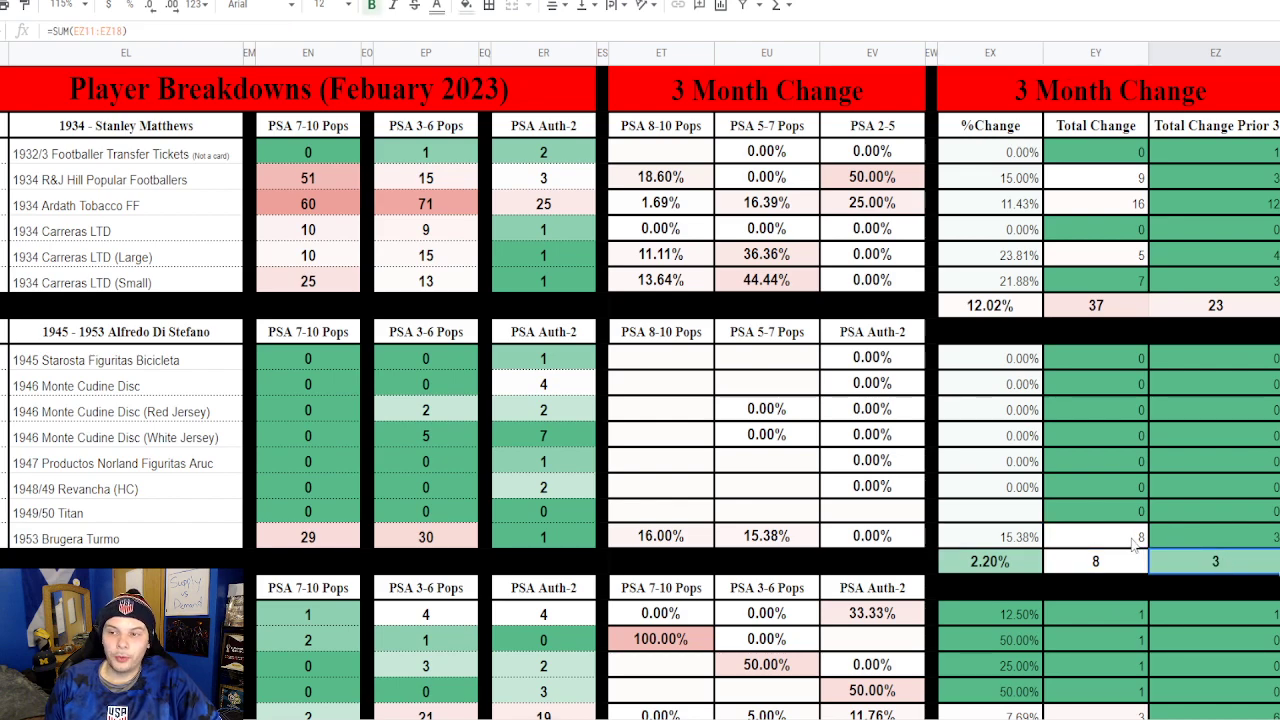
click(1110, 541)
Check the Puskas 50.00% and 33.33% change formulas and the totals of 21 and 20
scroll(798, 387, down, 5)
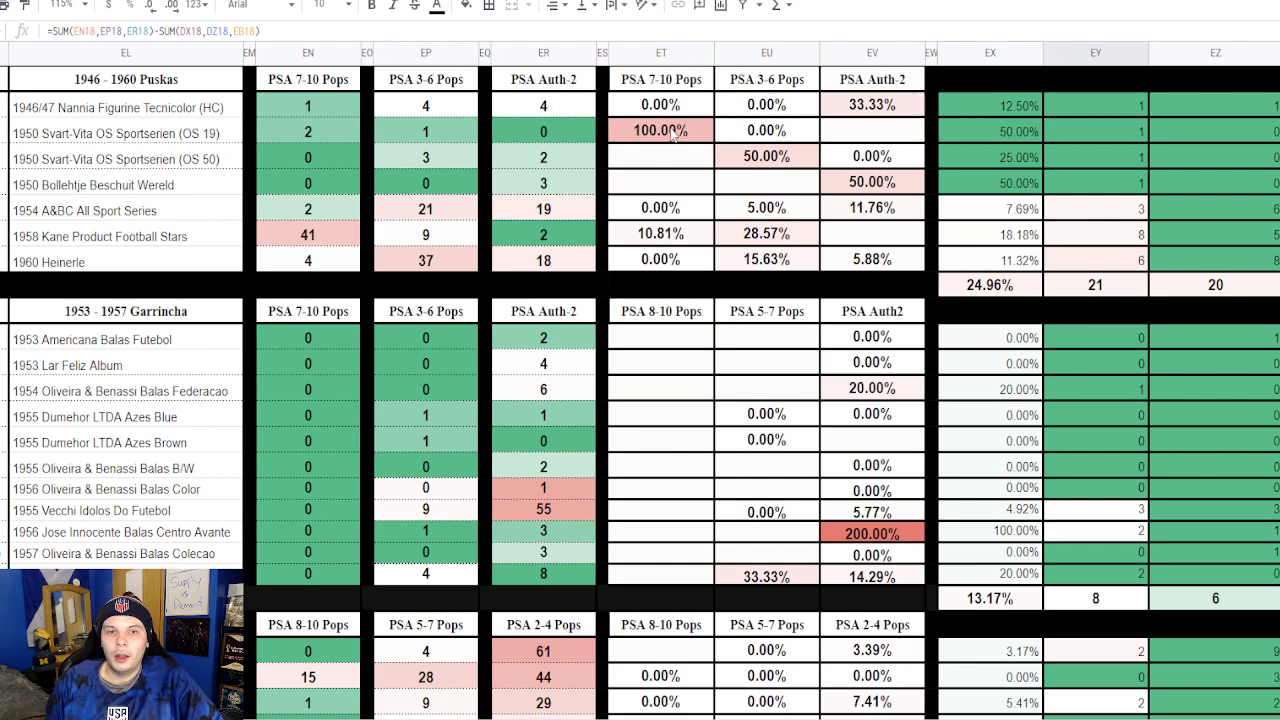
click(675, 136)
click(745, 168)
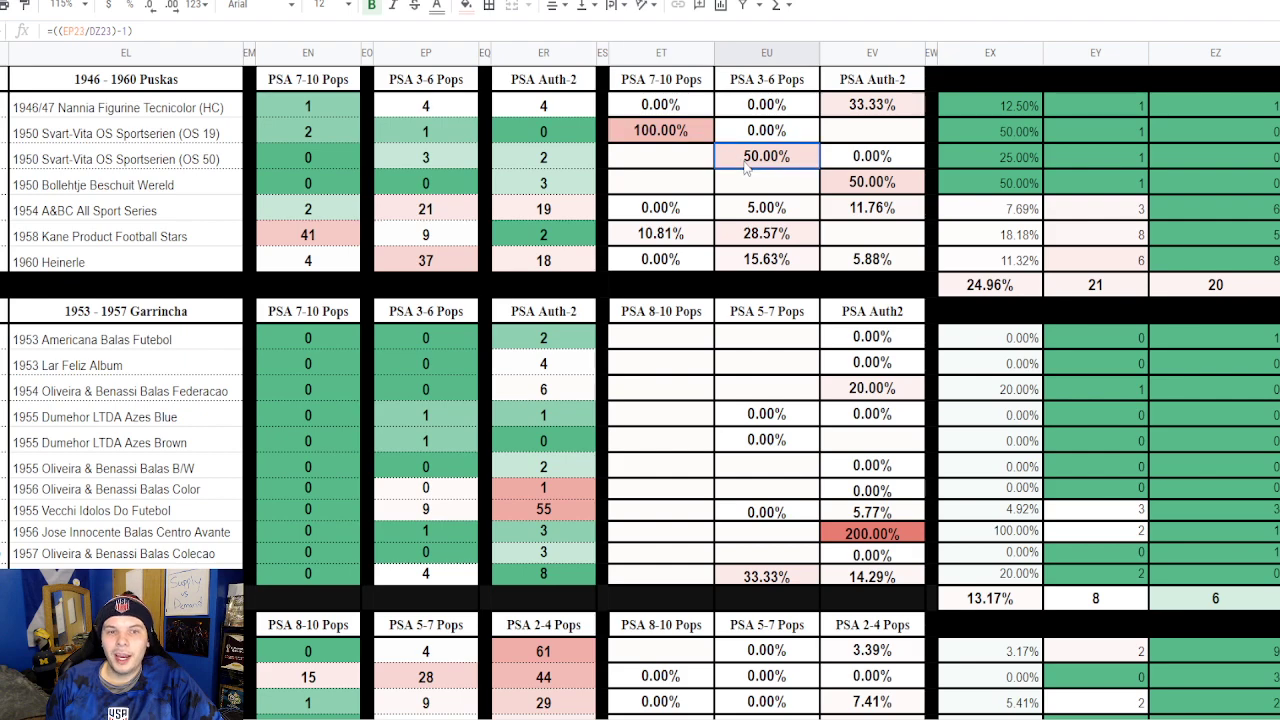
click(866, 110)
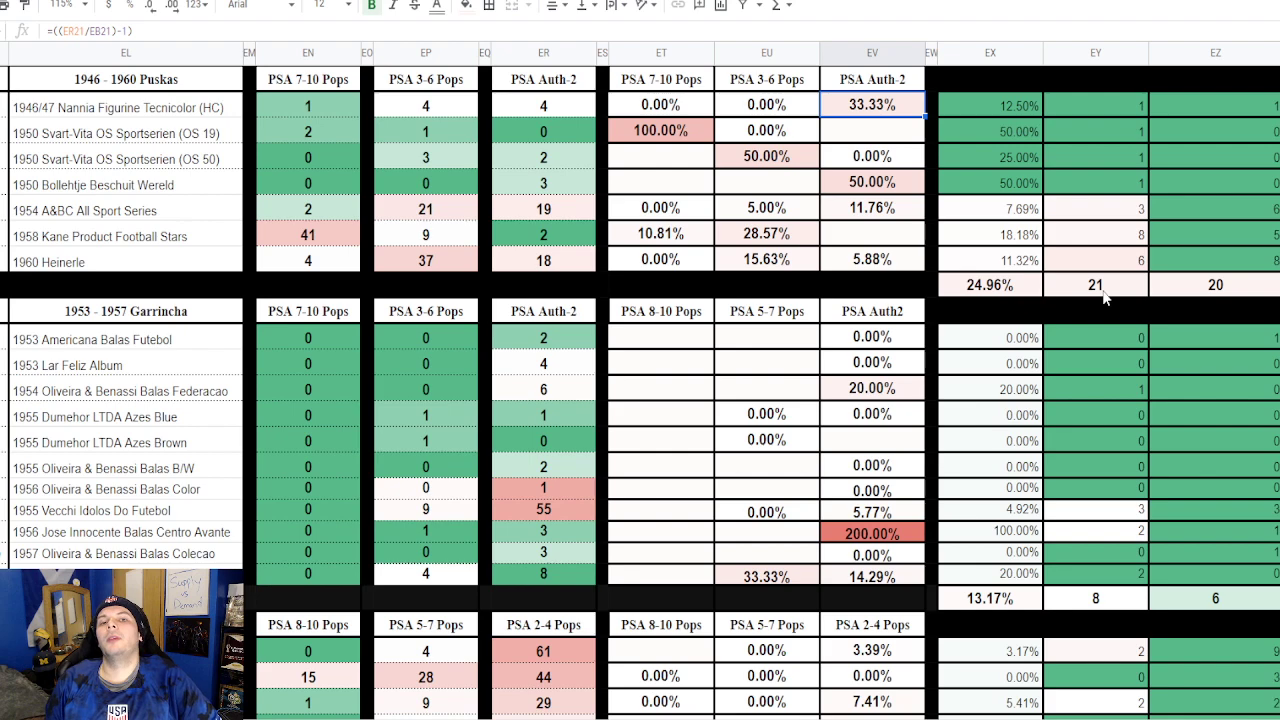
click(1205, 288)
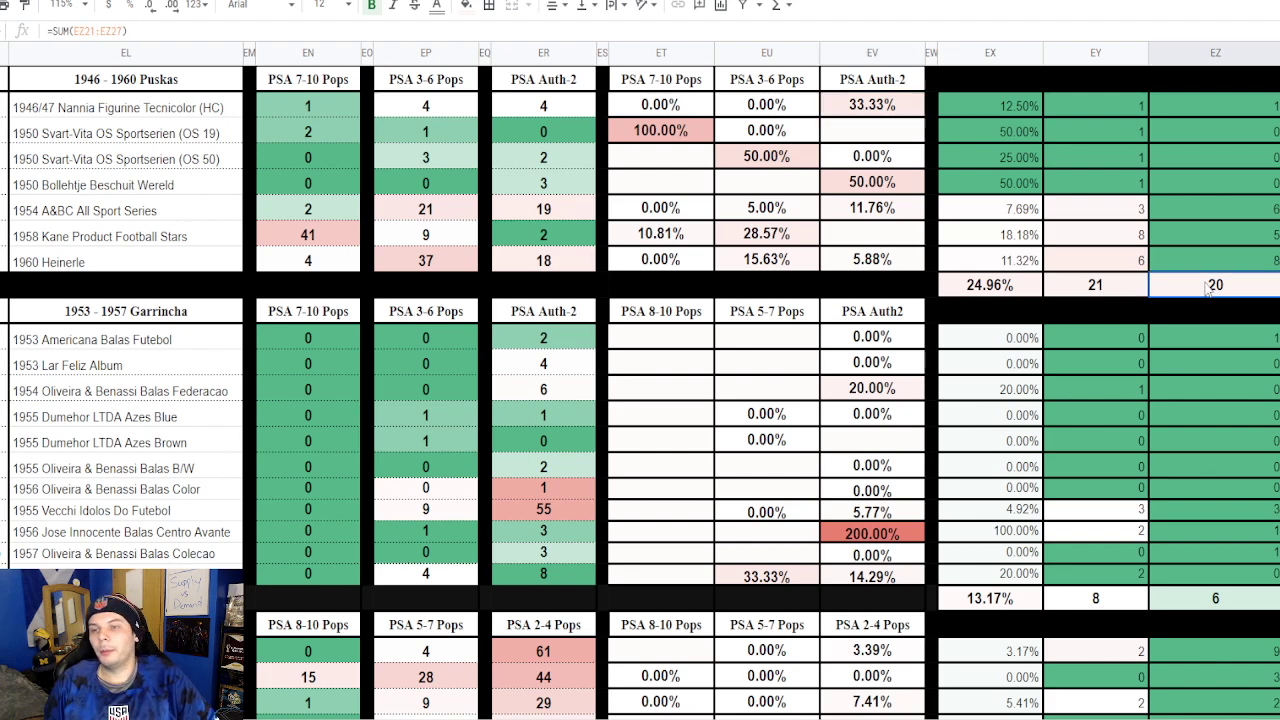
click(1142, 290)
click(1152, 291)
click(1140, 292)
click(1152, 292)
click(1140, 292)
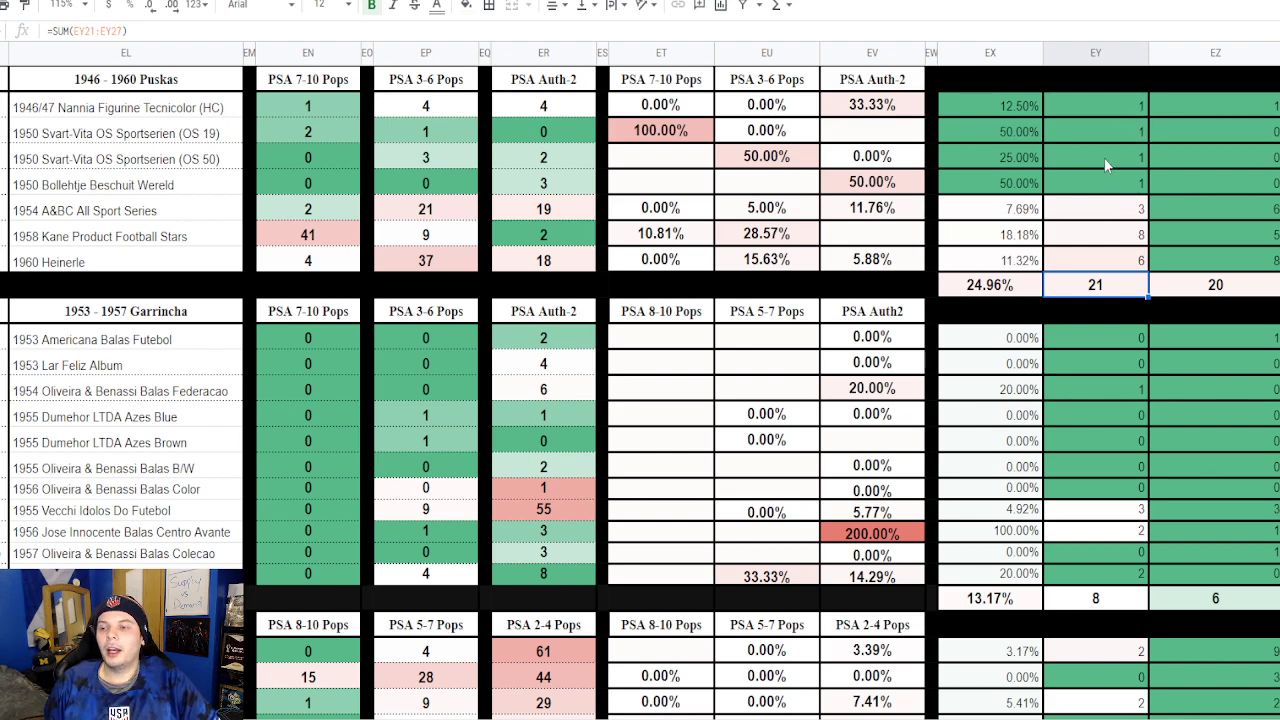
drag(1102, 108, 1105, 228)
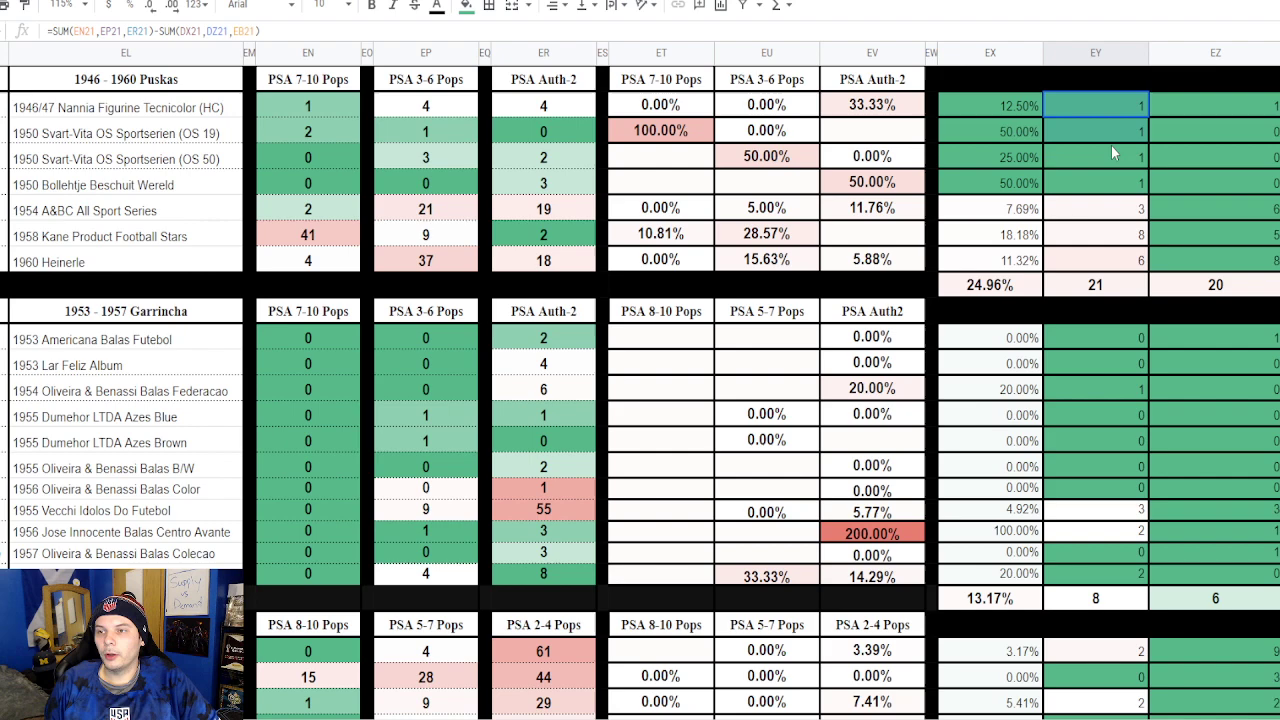
Review the Garrincha population counts, the 200.00% Jose Innocente change and the total change of 8
drag(308, 339, 519, 558)
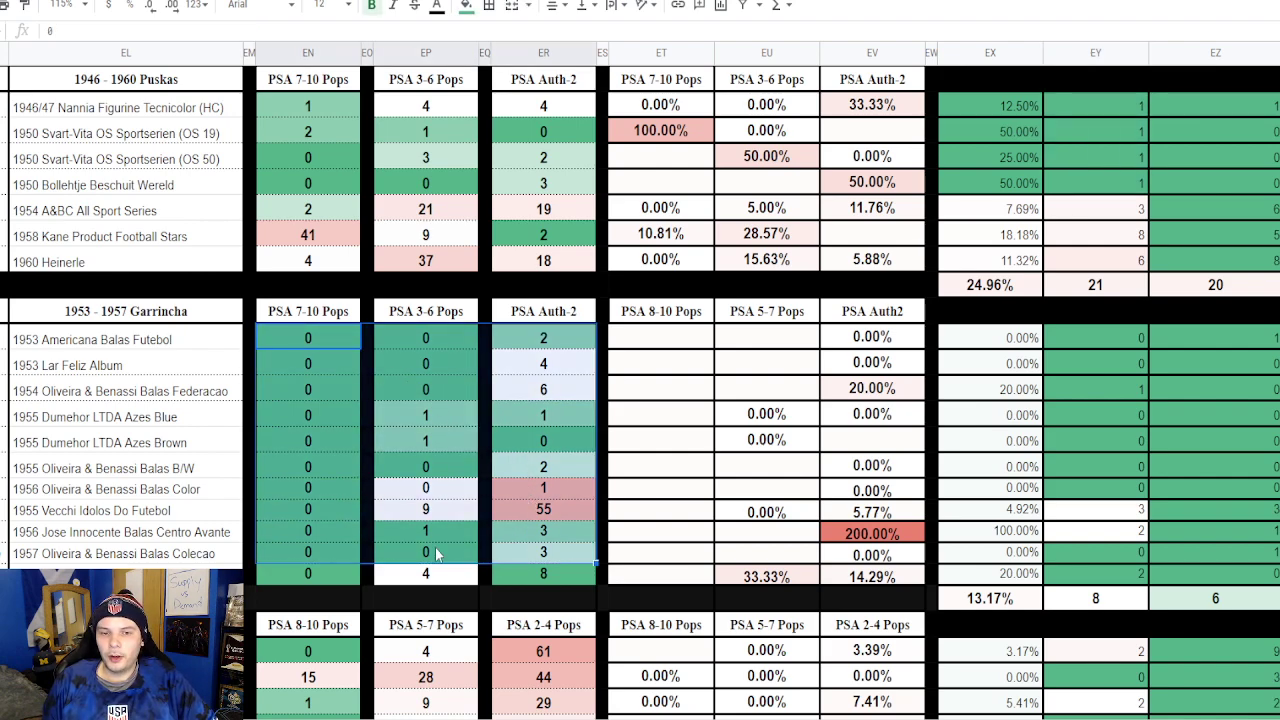
click(484, 488)
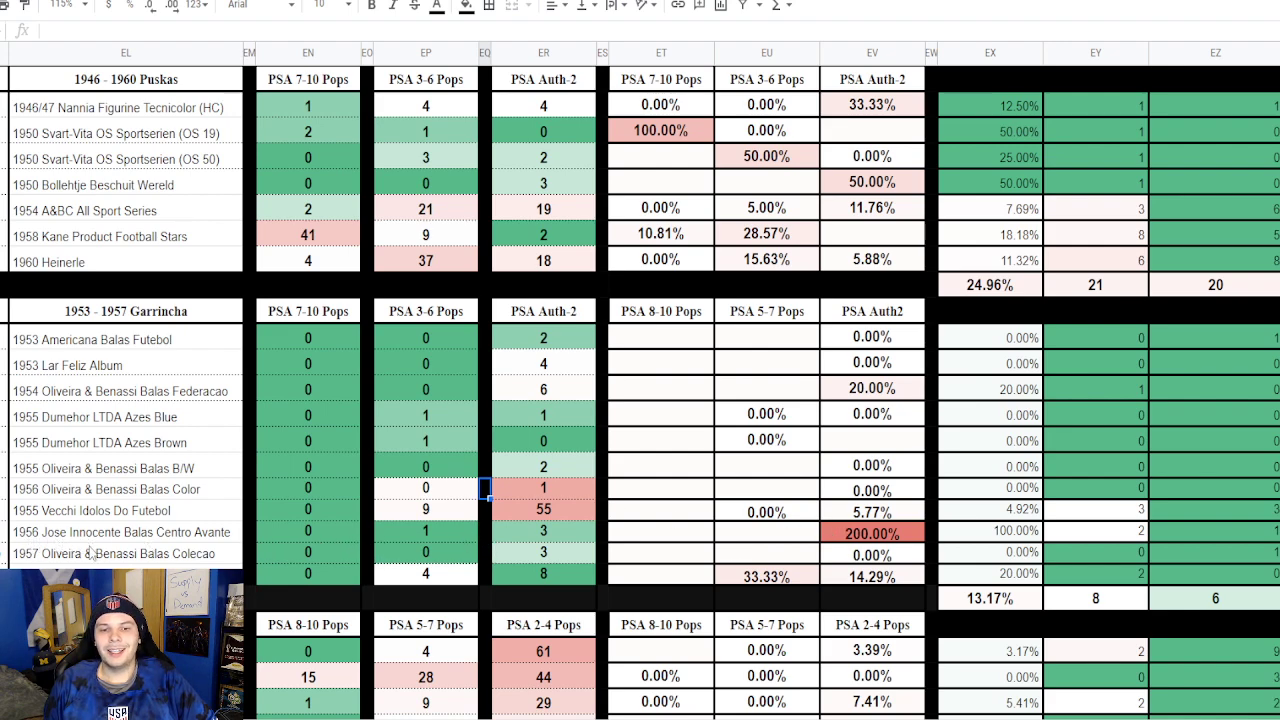
click(868, 535)
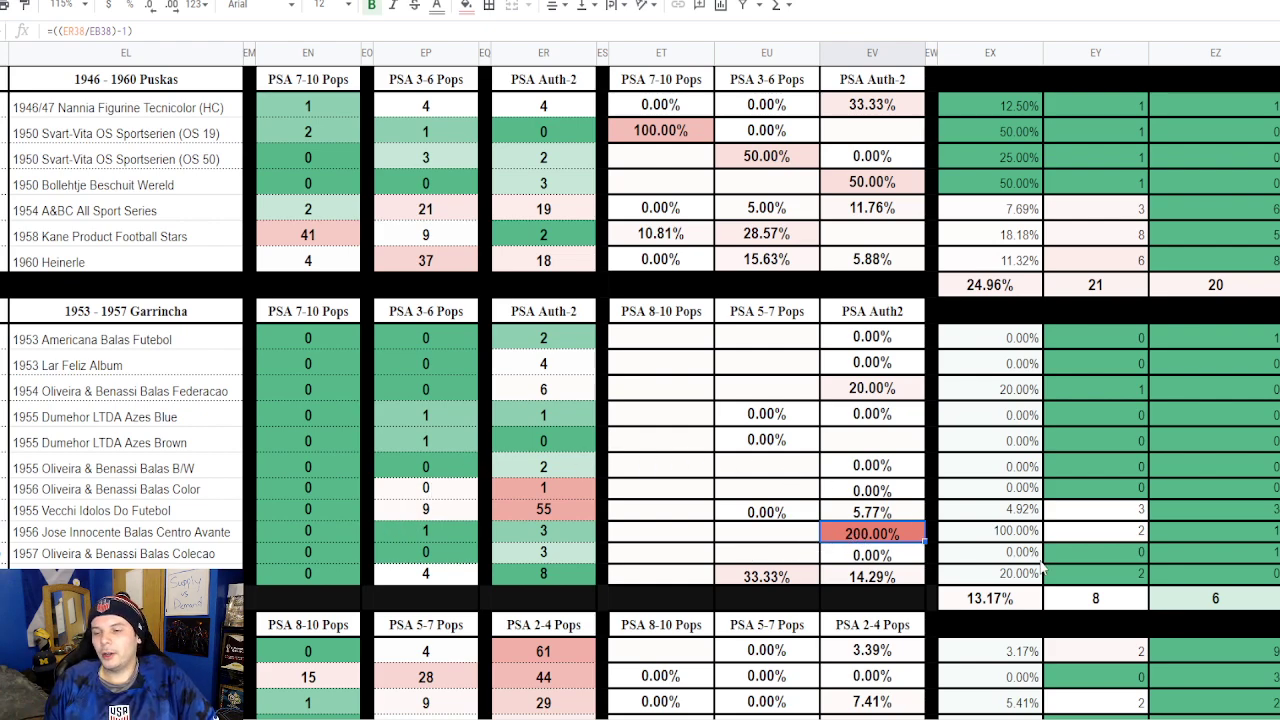
click(1093, 600)
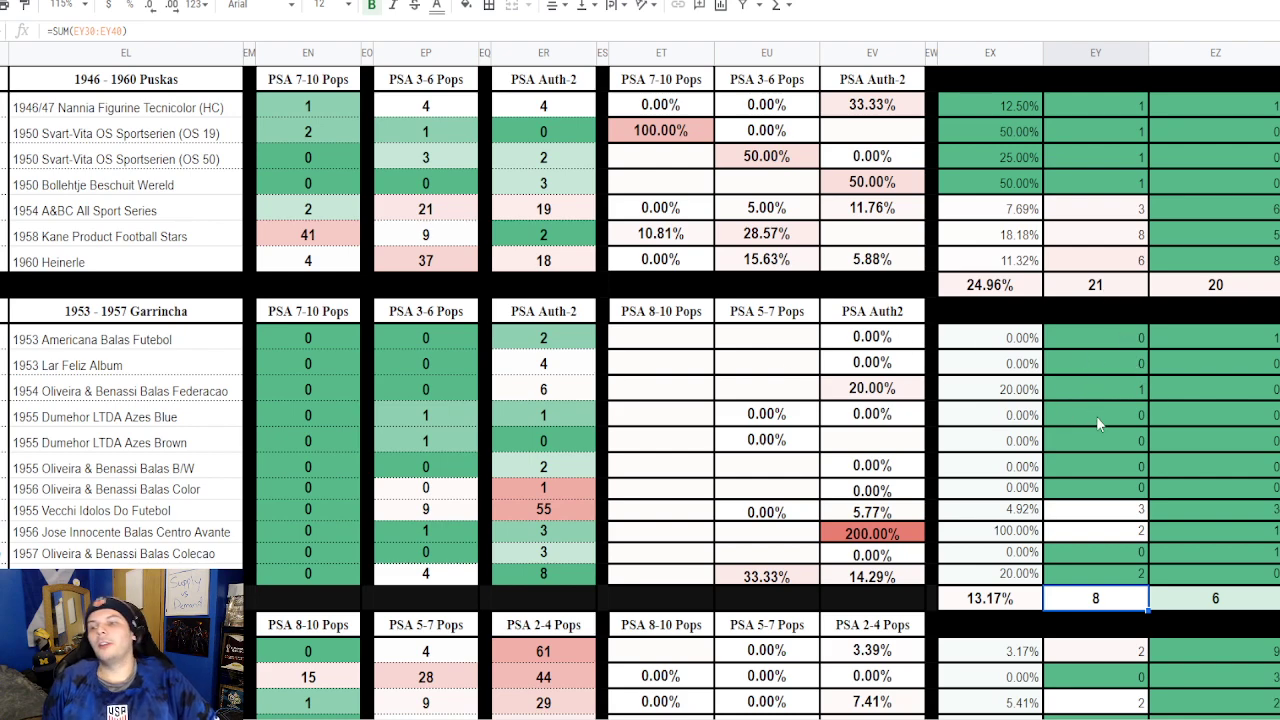
Check the Pele block's 1958 Rekord With Santos value and the SUM formulas behind totals 20 and 8
scroll(1096, 416, down, 3)
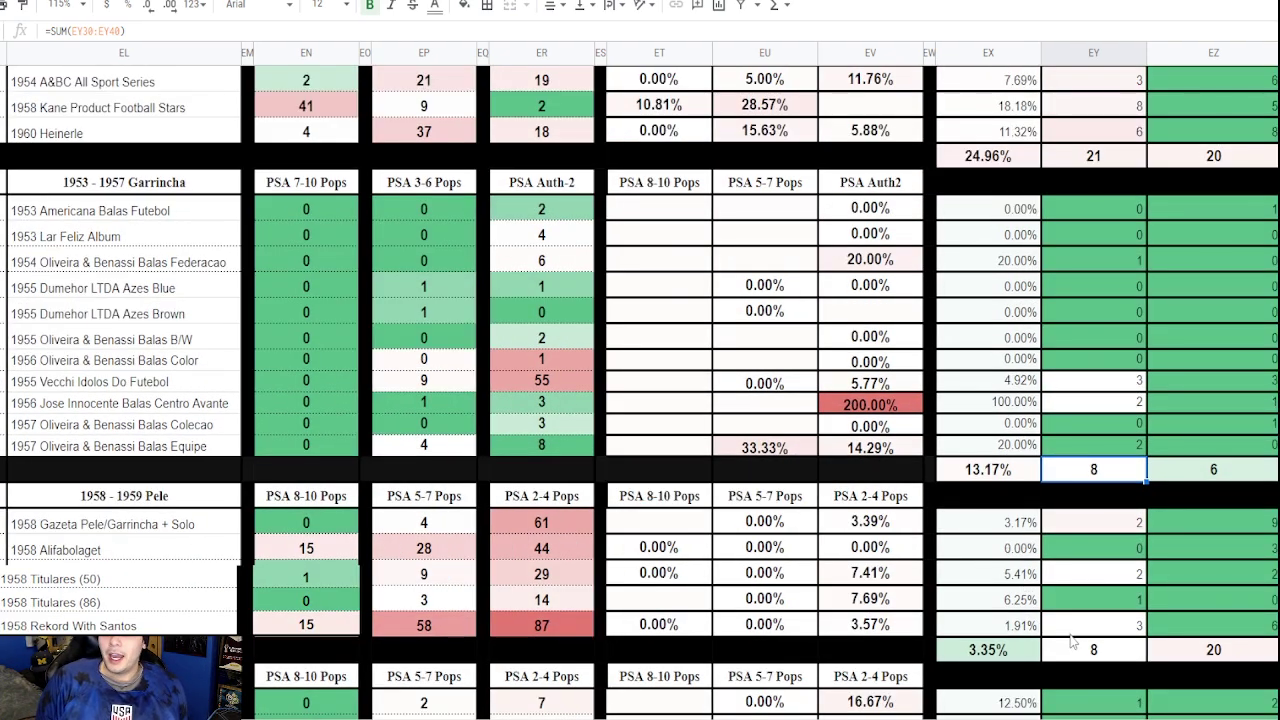
click(1098, 625)
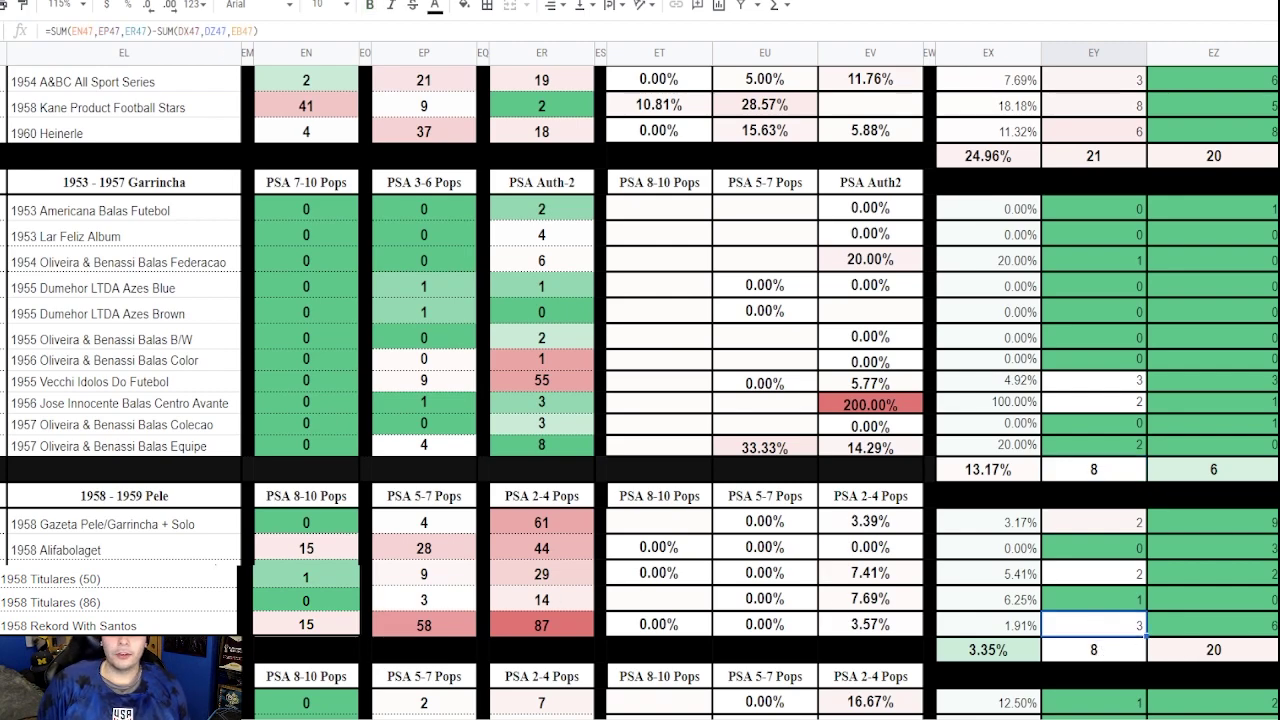
click(1187, 649)
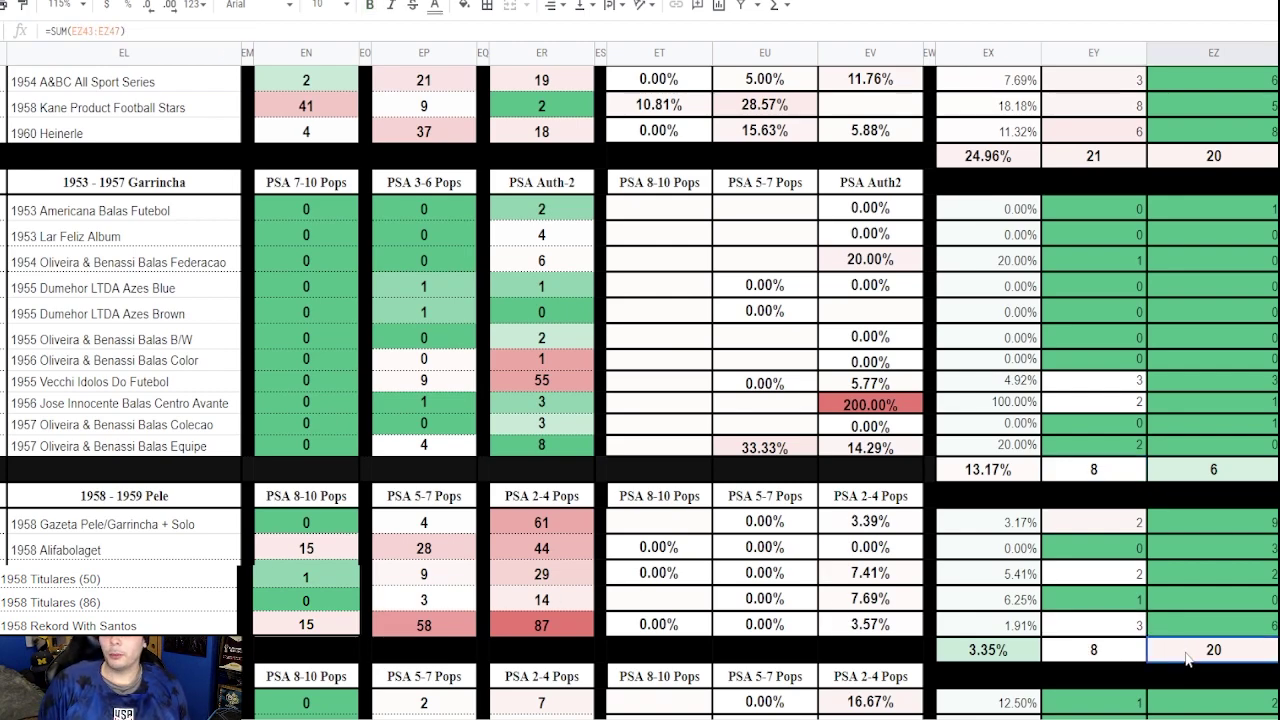
click(1107, 659)
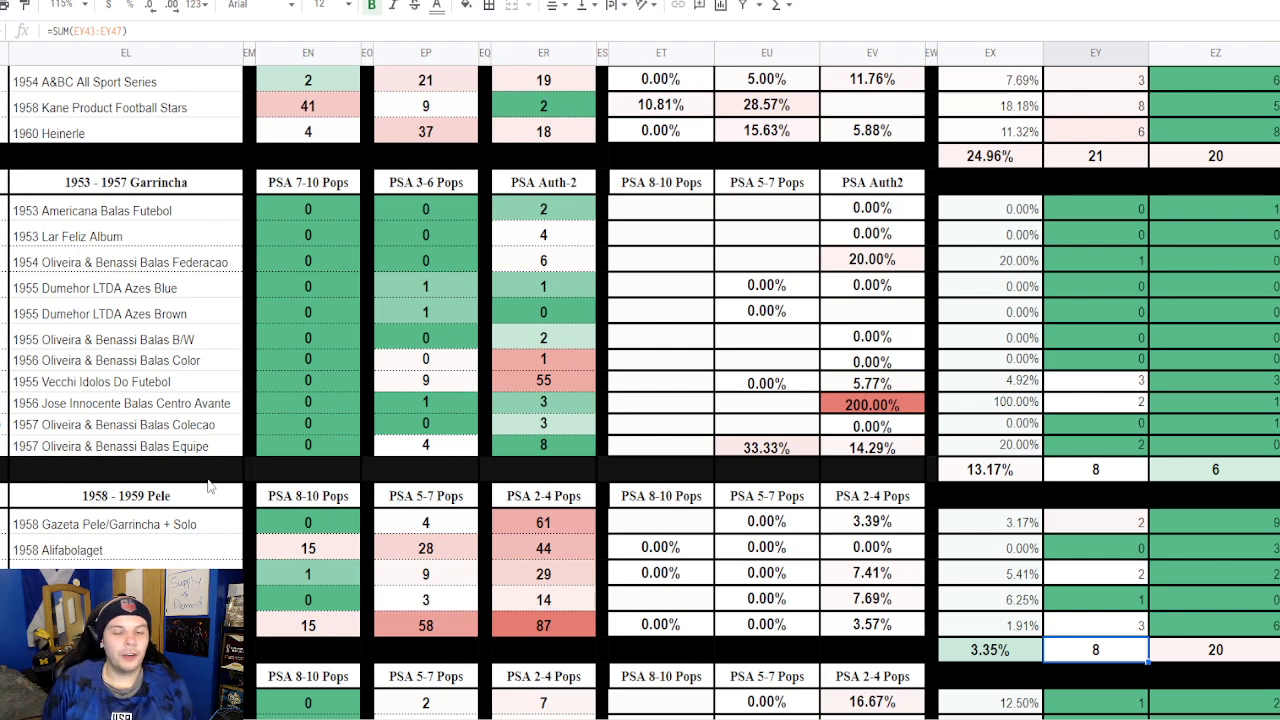
Check the Eusebio block's EY and EZ totals of 8 and 16
scroll(716, 530, down, 5)
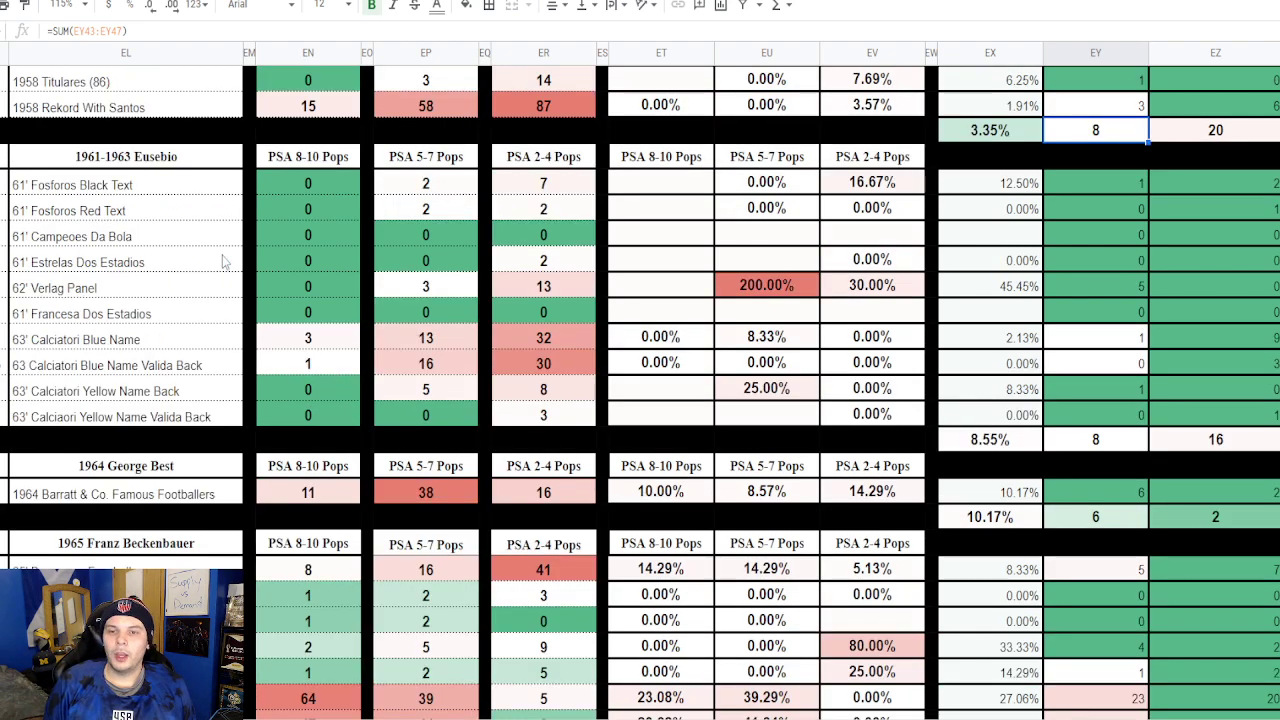
click(1096, 443)
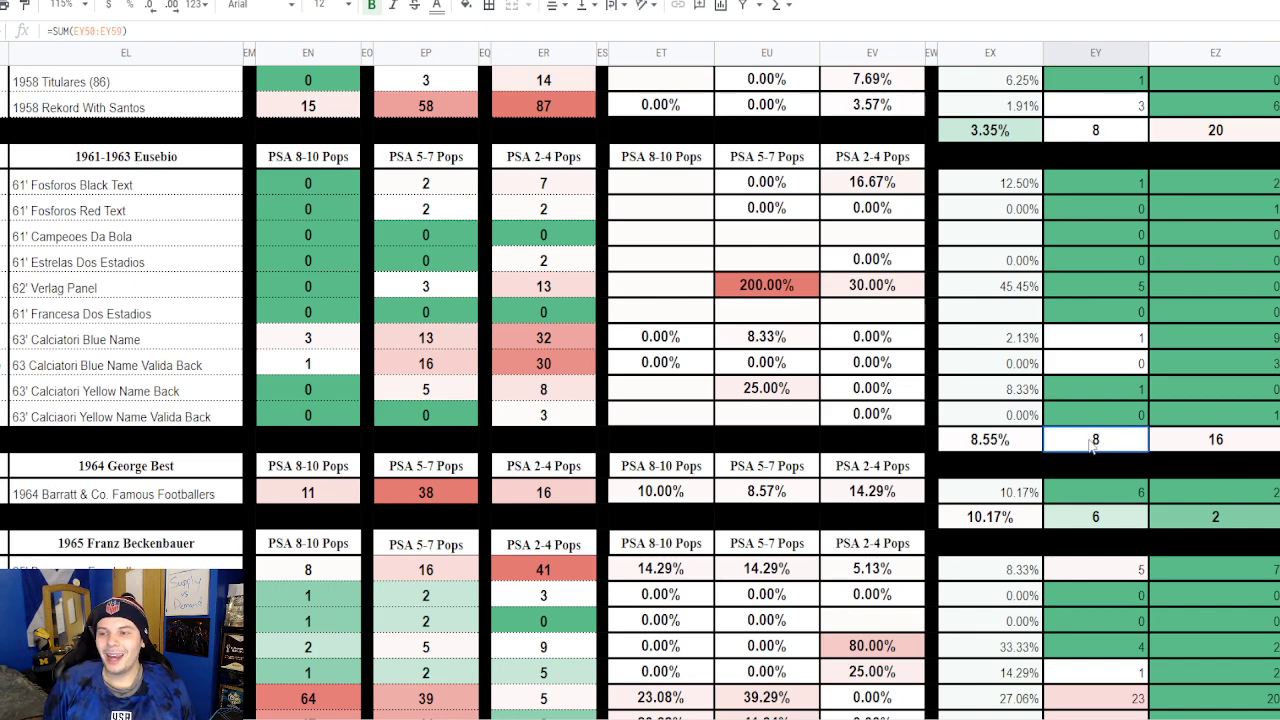
drag(1095, 447, 1137, 443)
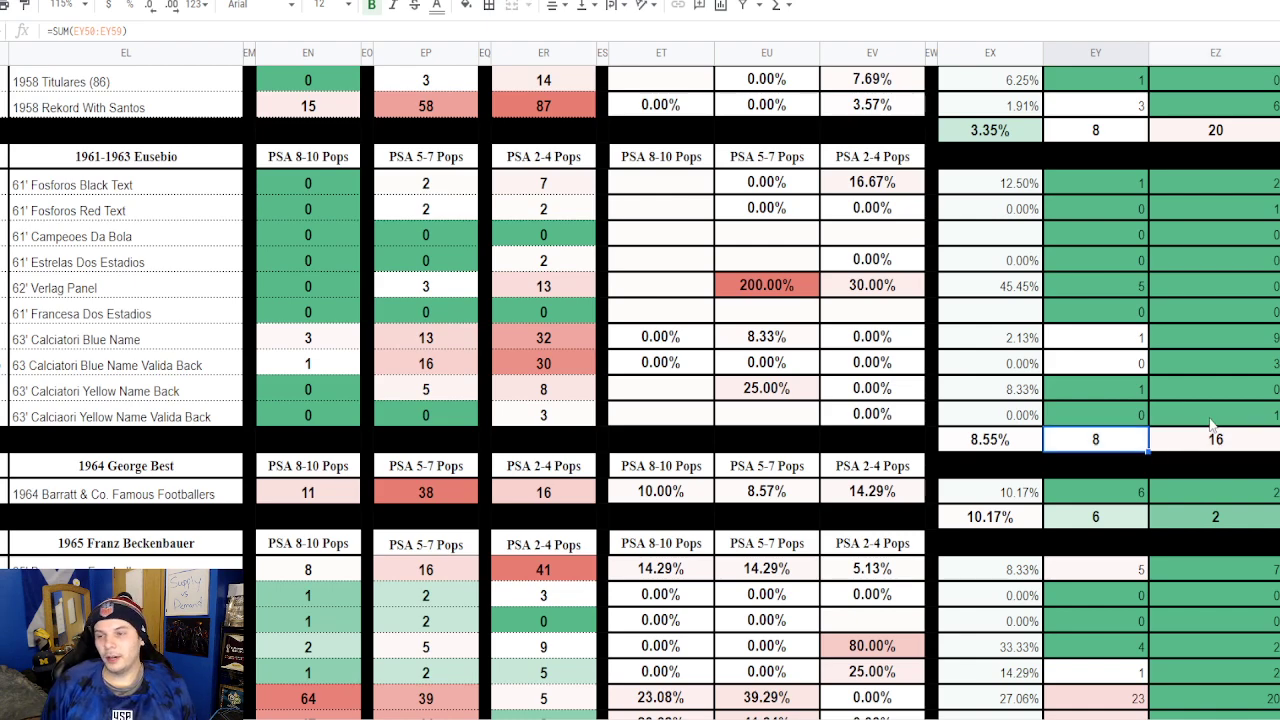
click(665, 260)
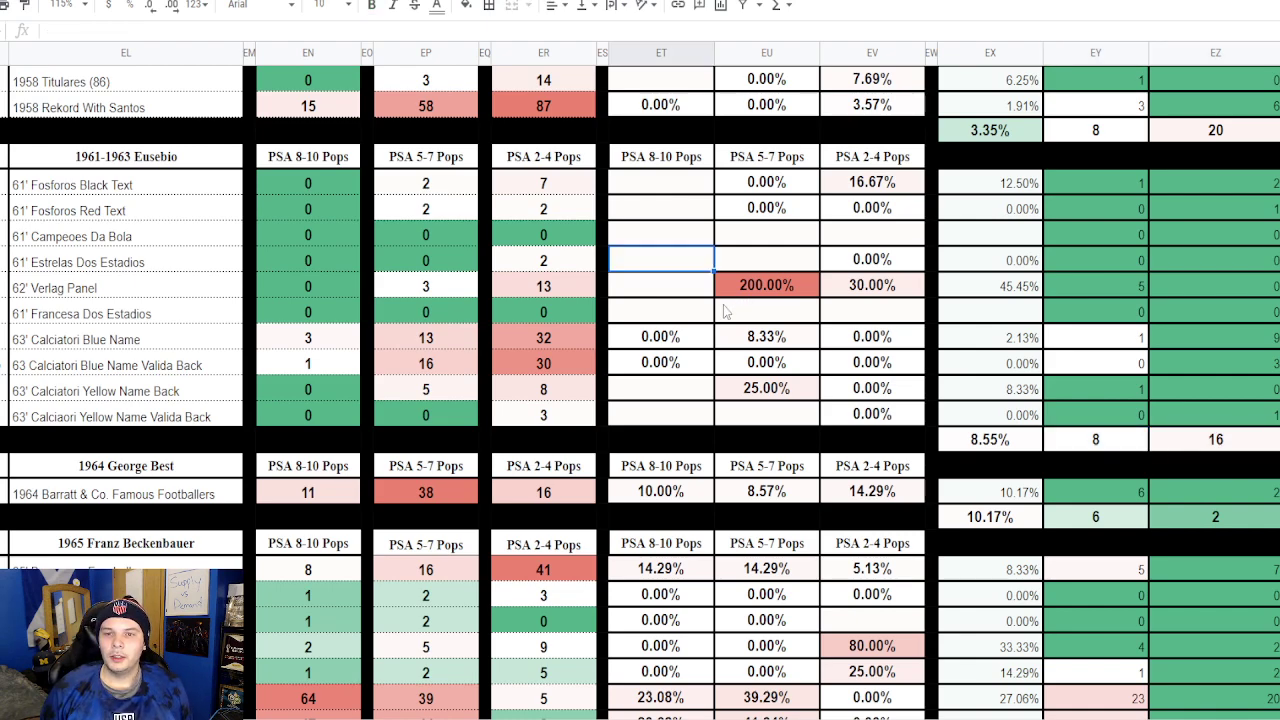
Inspect the George Best total of 6 and the 10.00% and 8.57% change formulas
click(1095, 523)
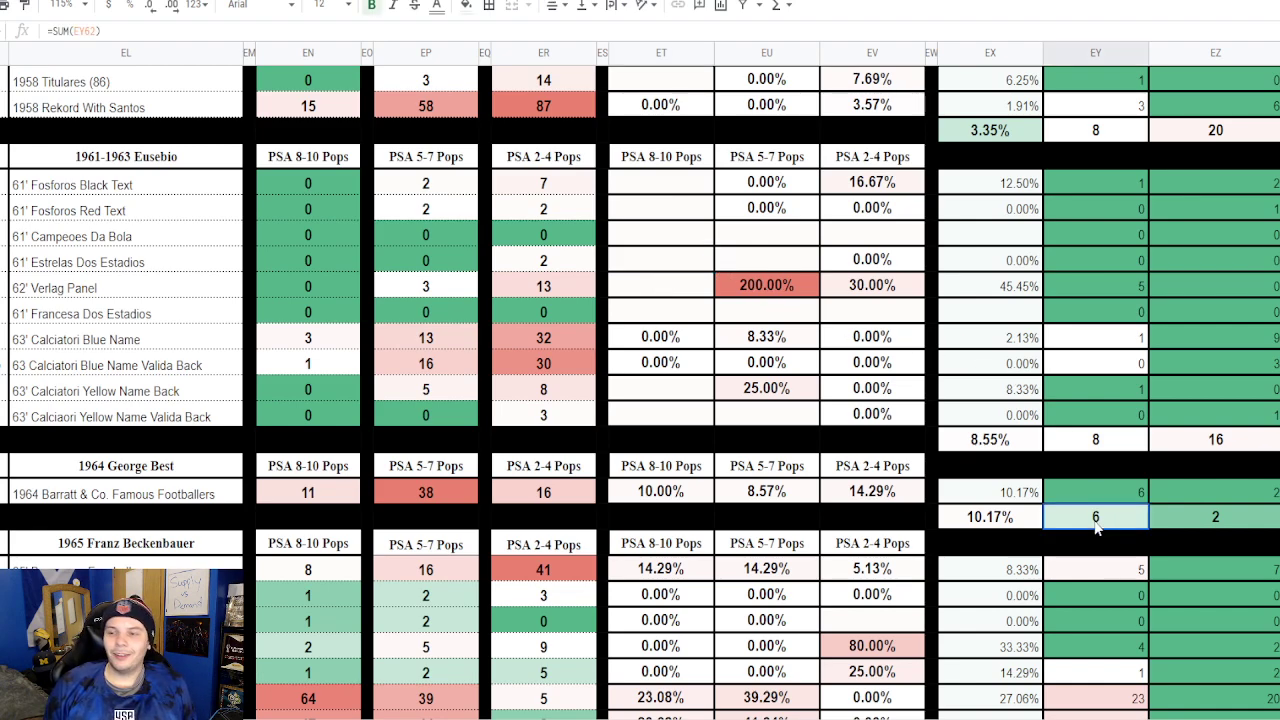
click(656, 500)
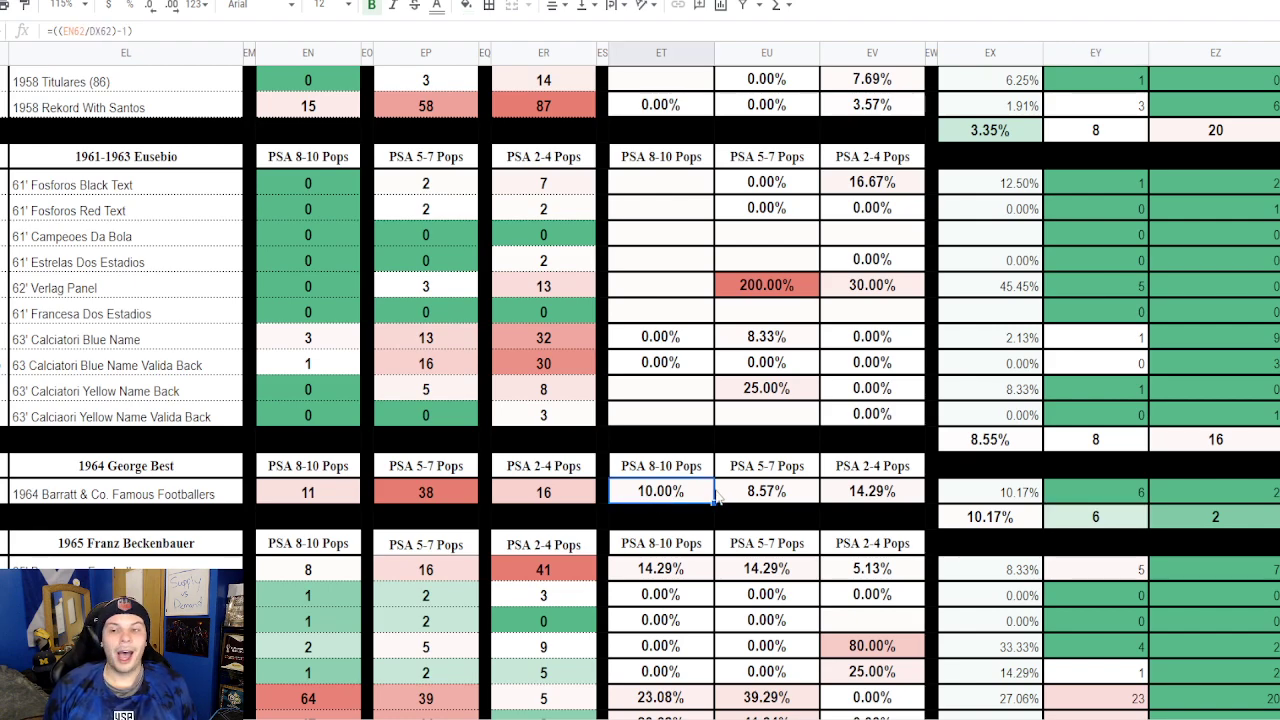
click(758, 503)
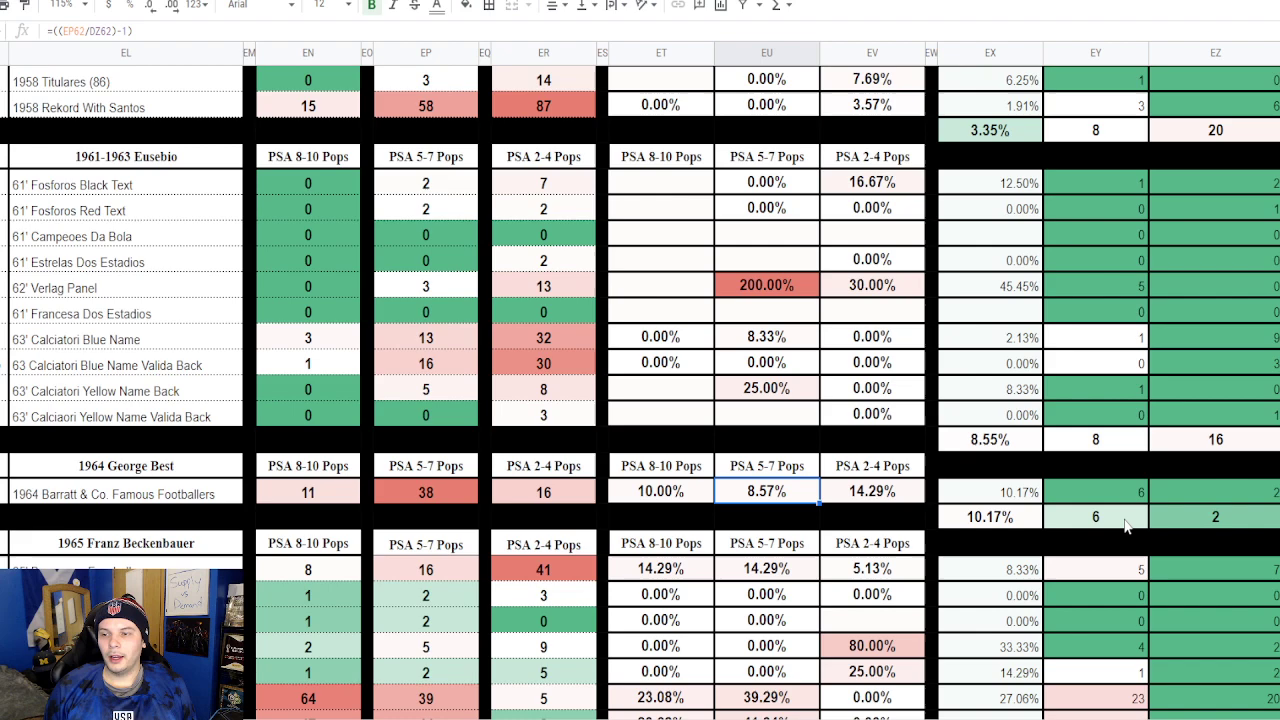
Check the Beckenbauer EZ total of 46 and the 14.29% change for 65' Bergmann Fussball
scroll(1117, 457, down, 5)
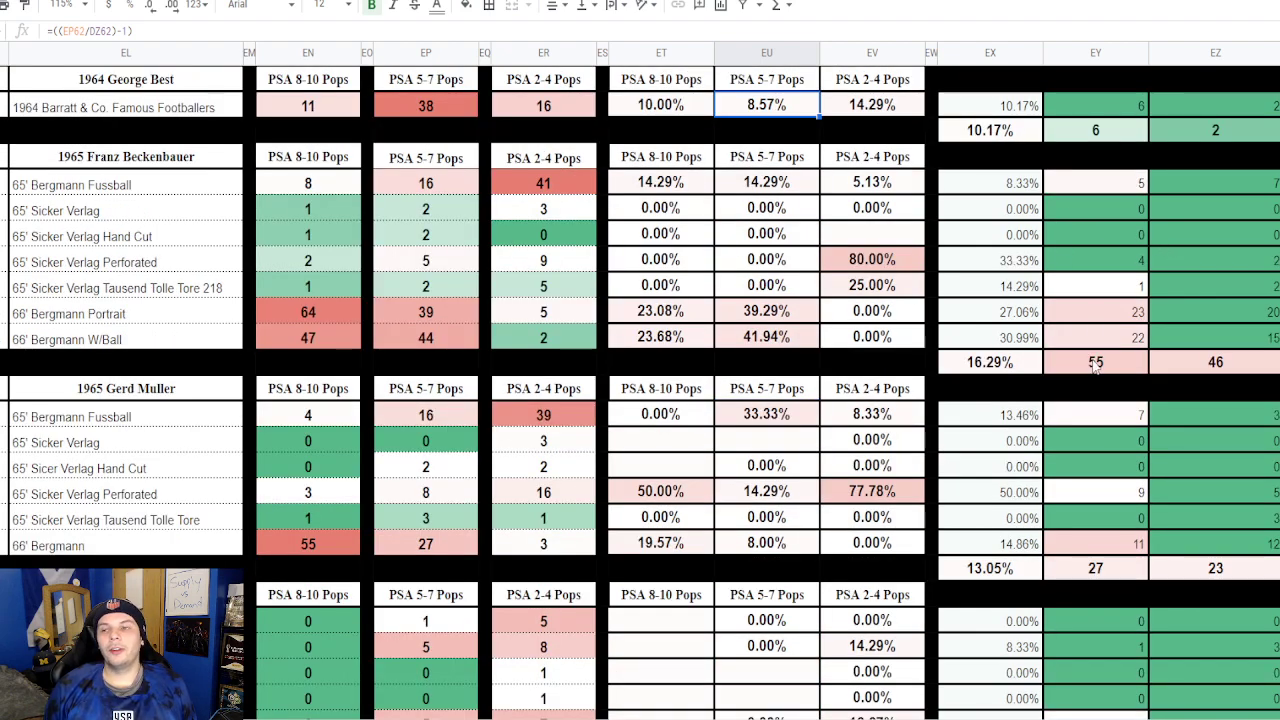
click(1200, 364)
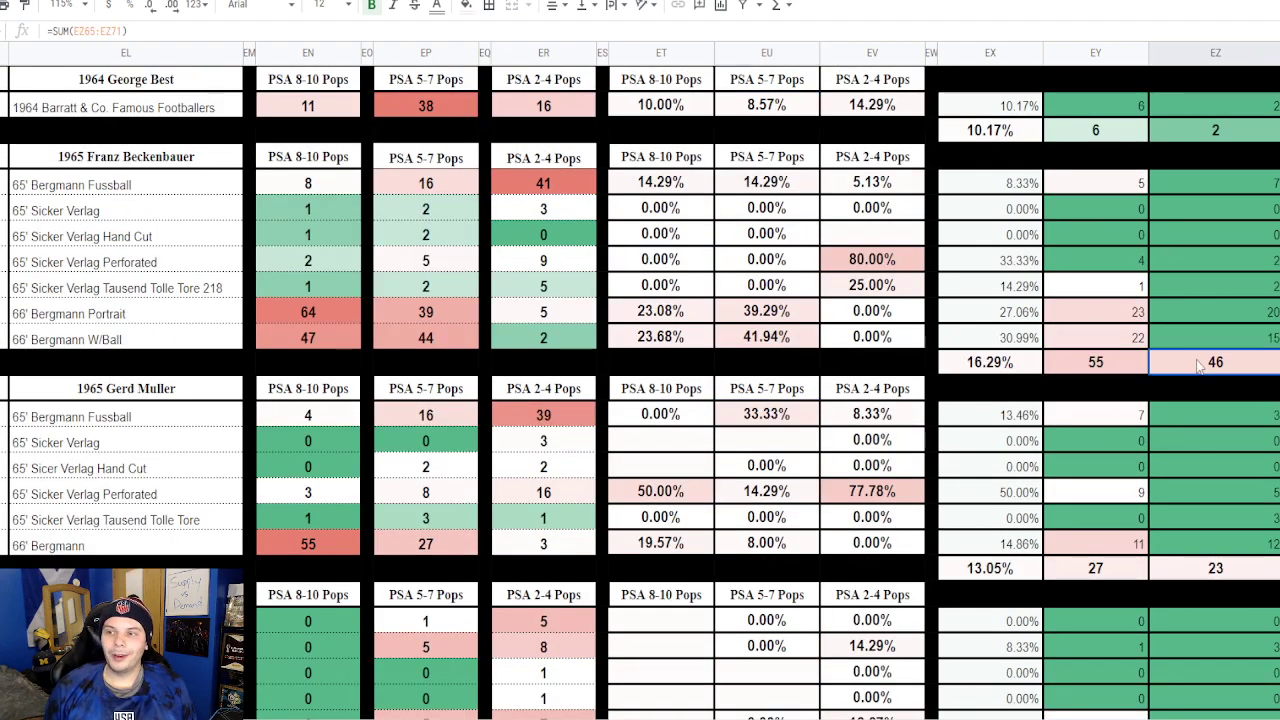
click(672, 192)
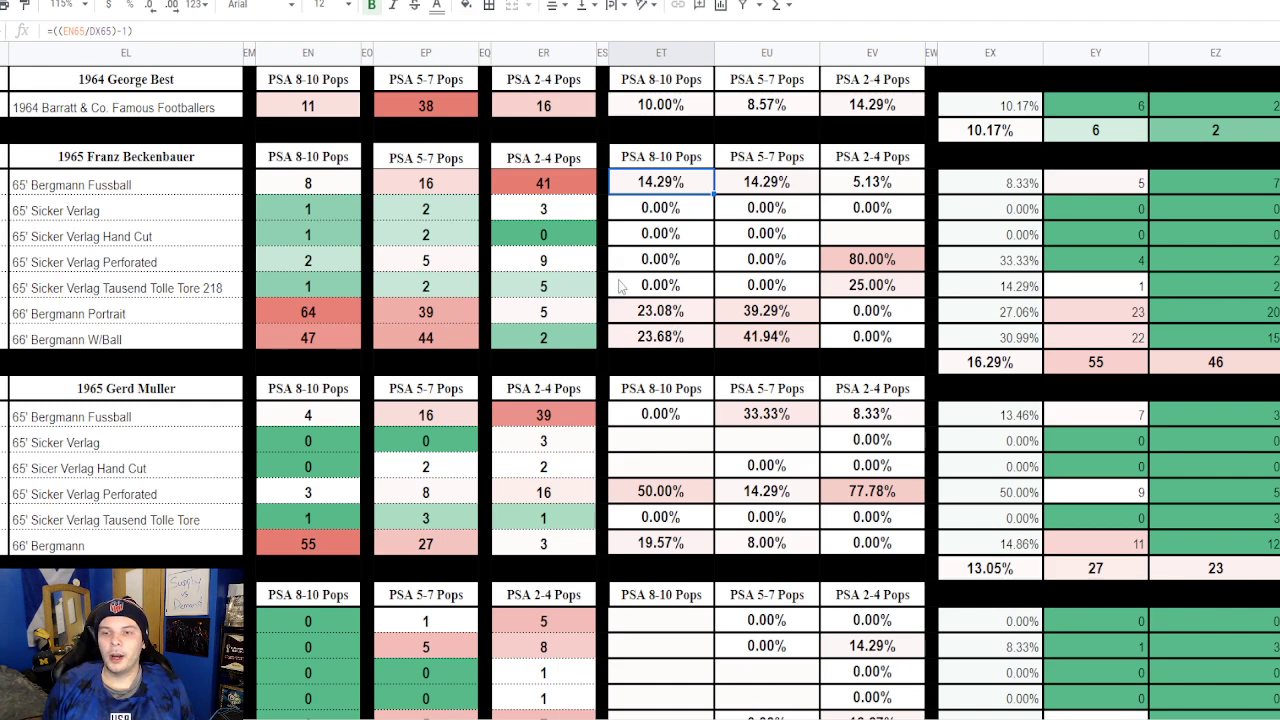
Check the Bobby Moore block's 14.29% and 77.78% changes and its totals of 4 and 11
scroll(477, 185, down, 3)
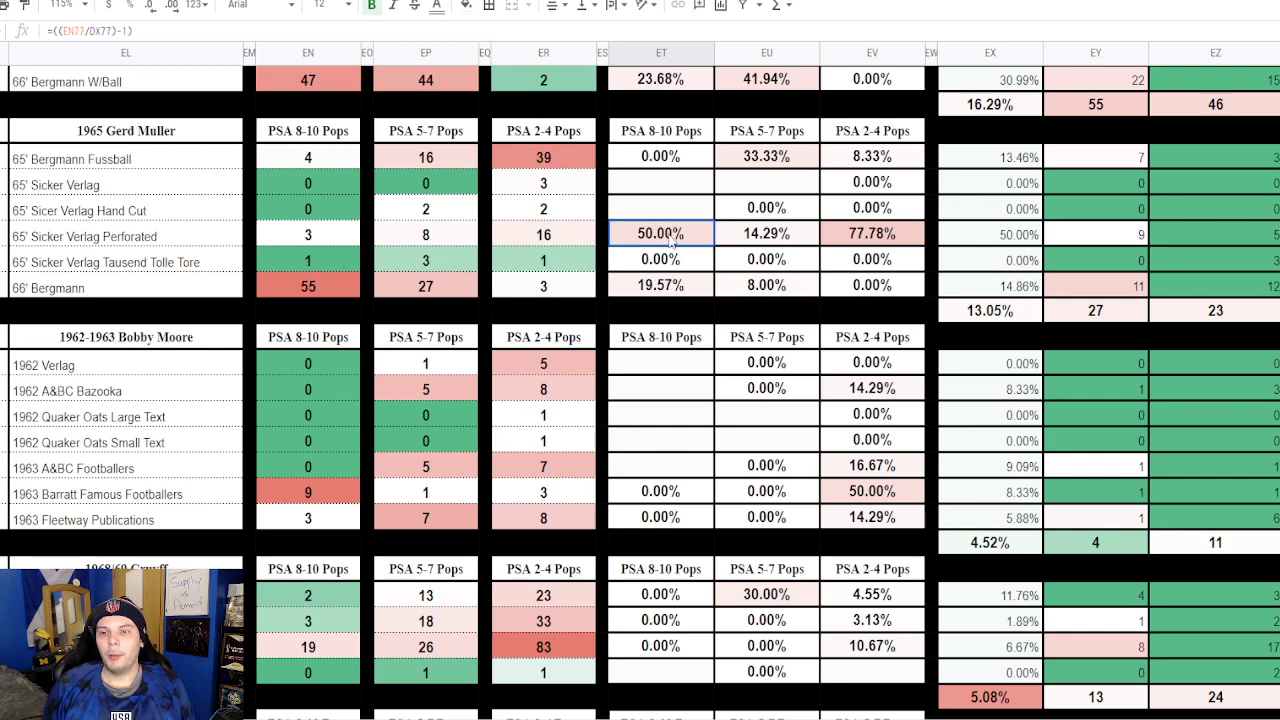
click(766, 241)
click(885, 241)
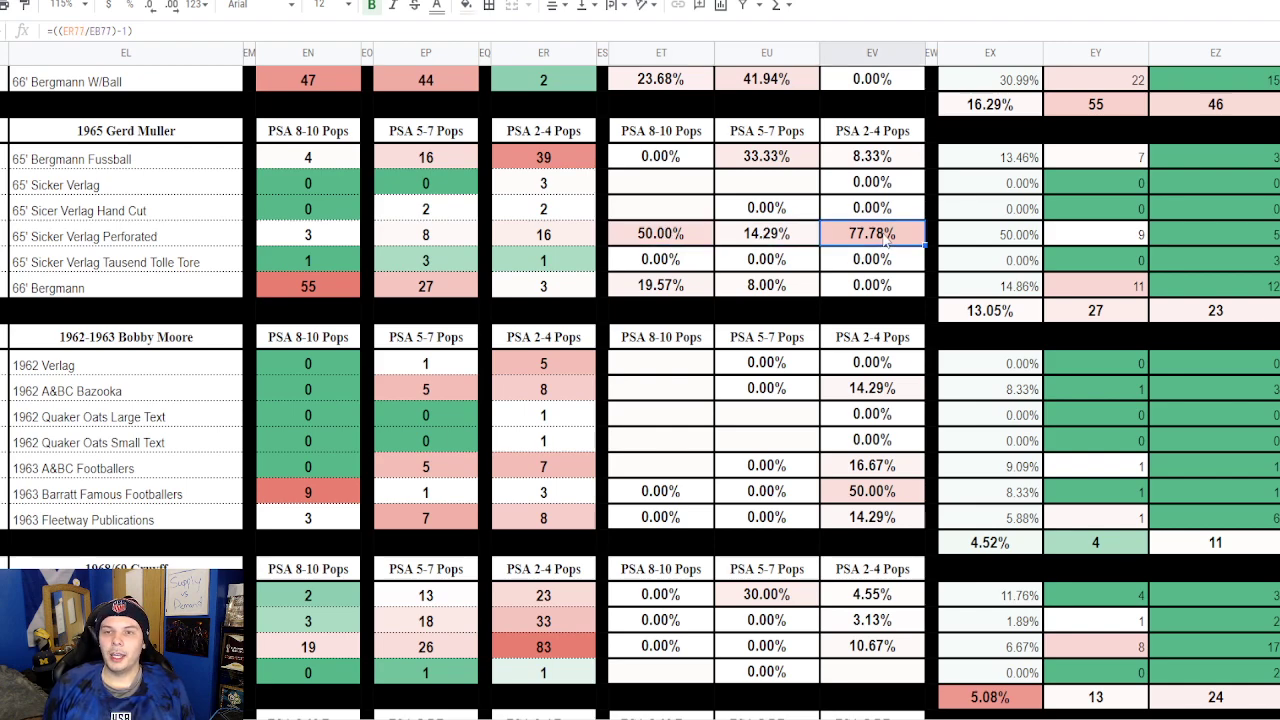
scroll(886, 243, down, 2)
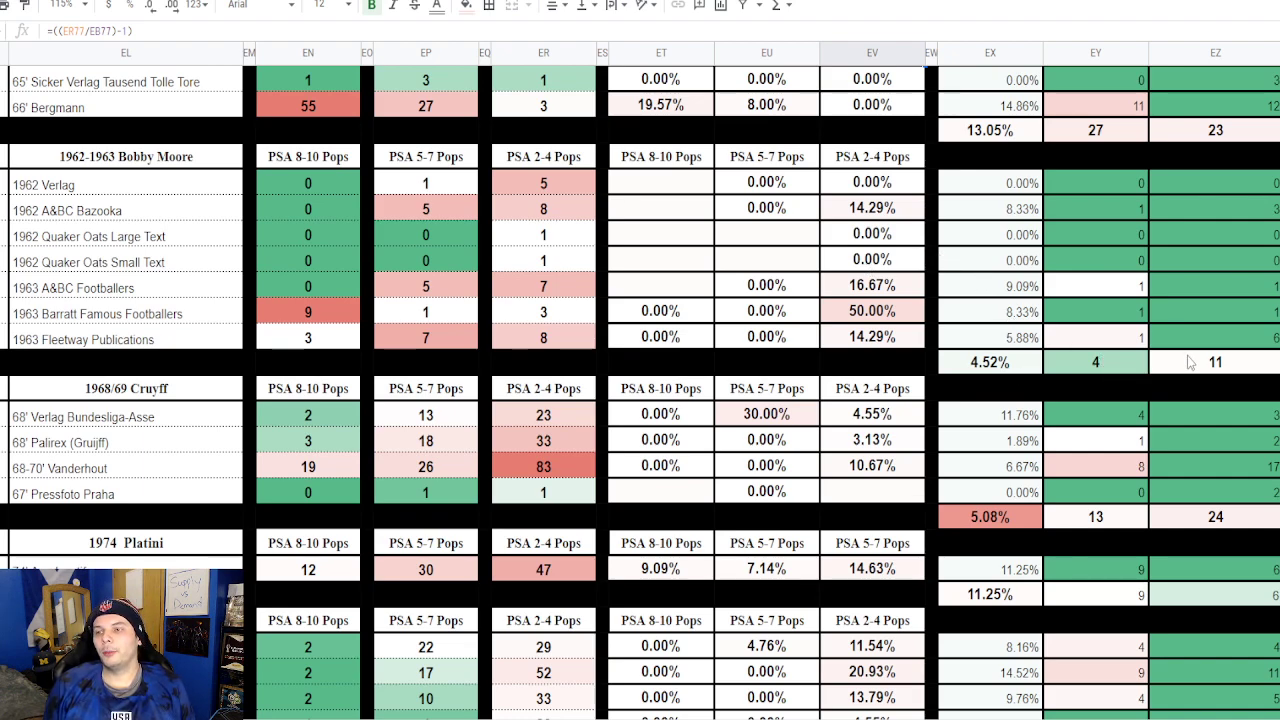
click(1190, 364)
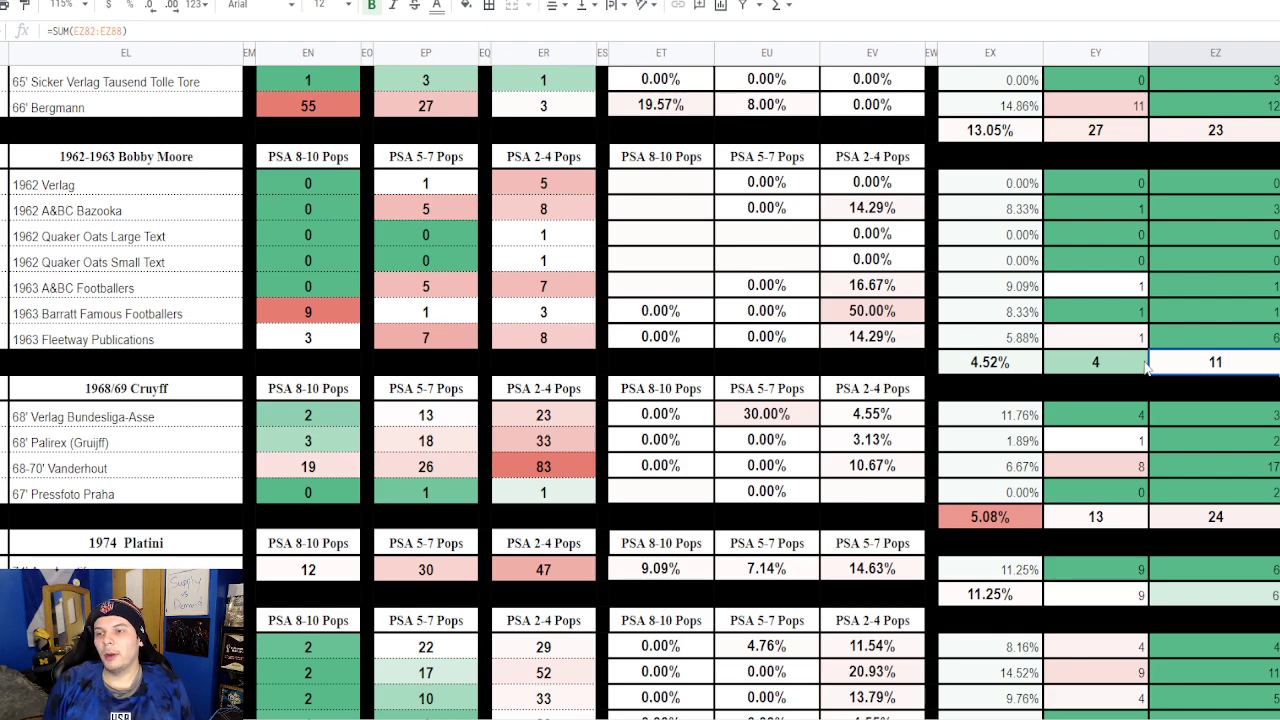
click(1120, 374)
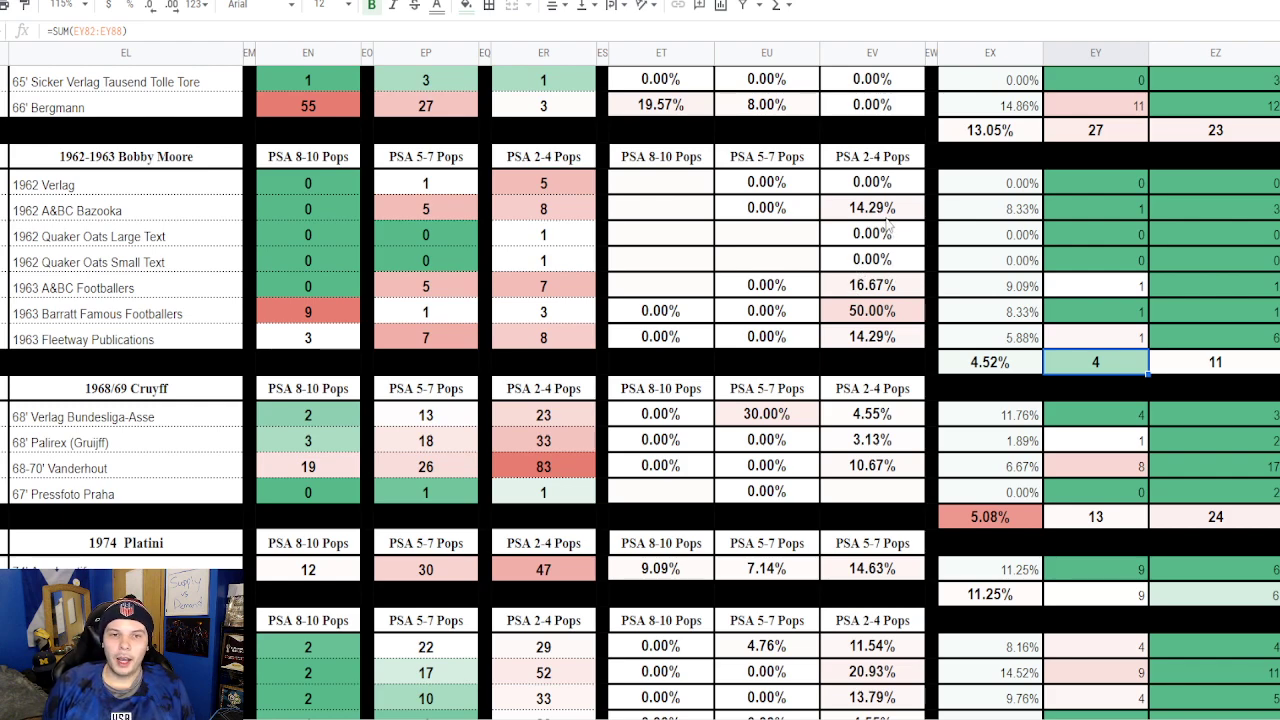
click(888, 222)
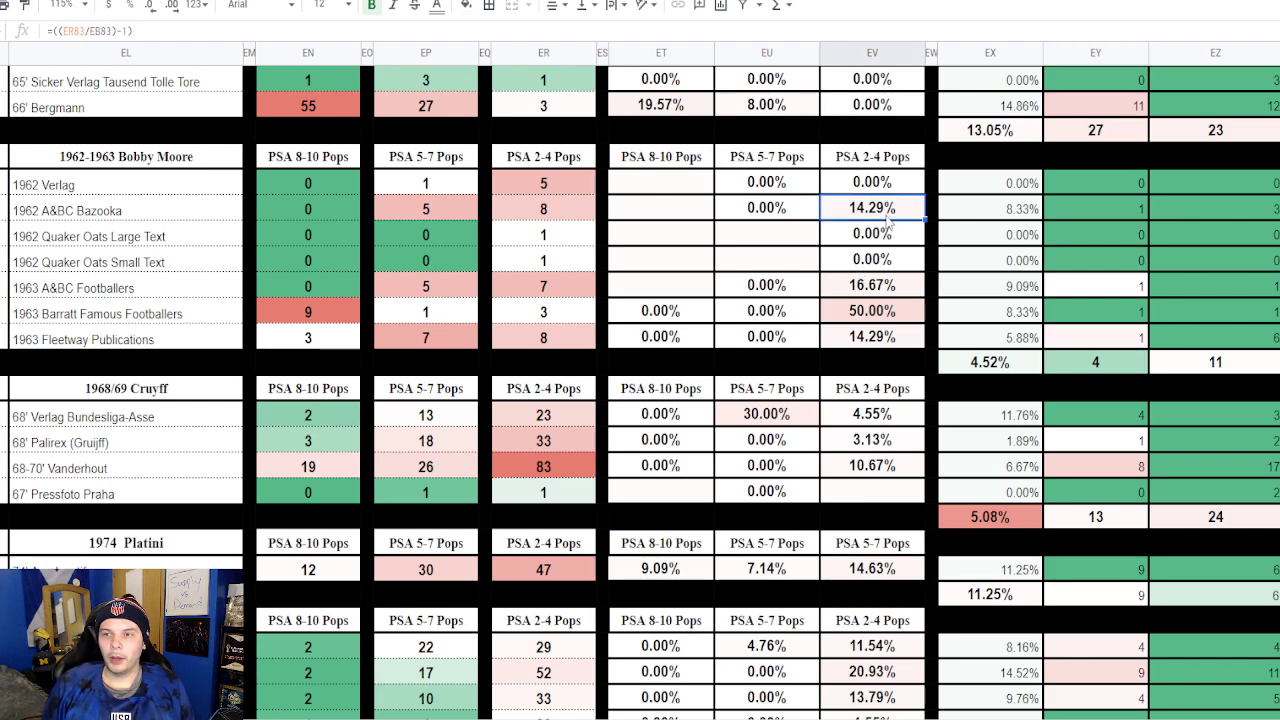
Check the Cruyff block's EY total of 13 and EZ total of 24
scroll(888, 222, down, 4)
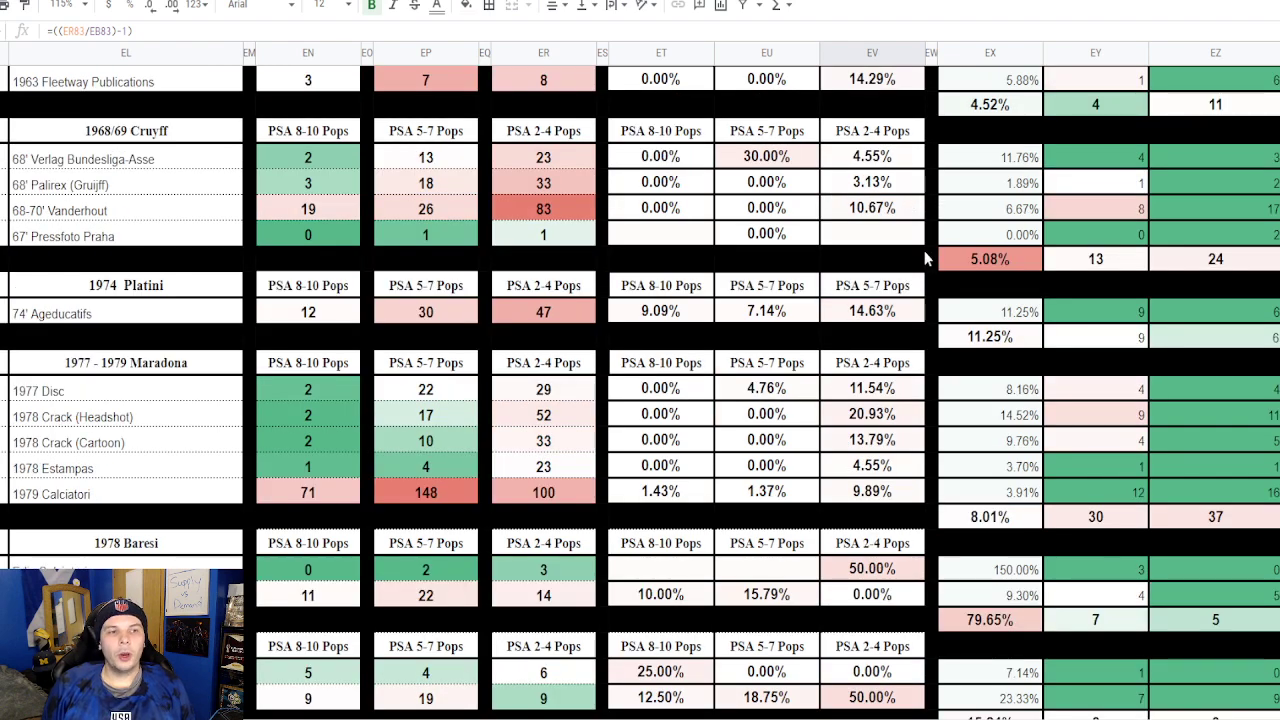
click(1102, 264)
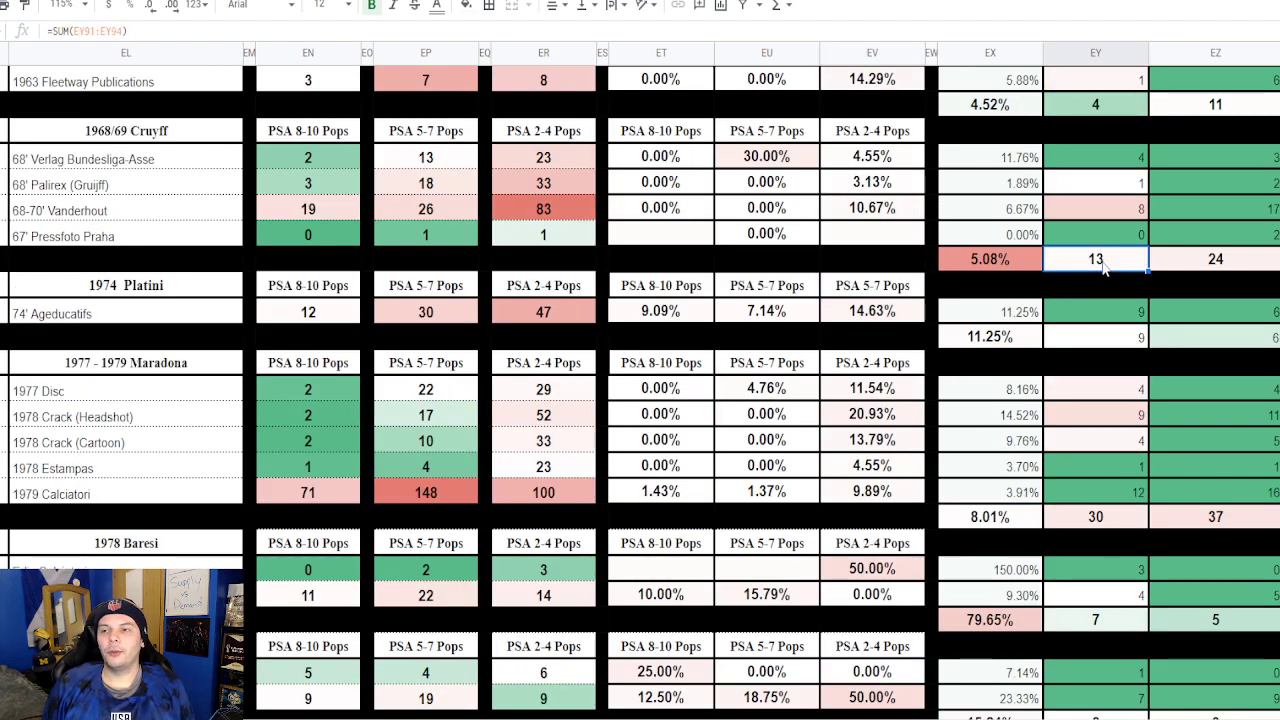
click(1236, 266)
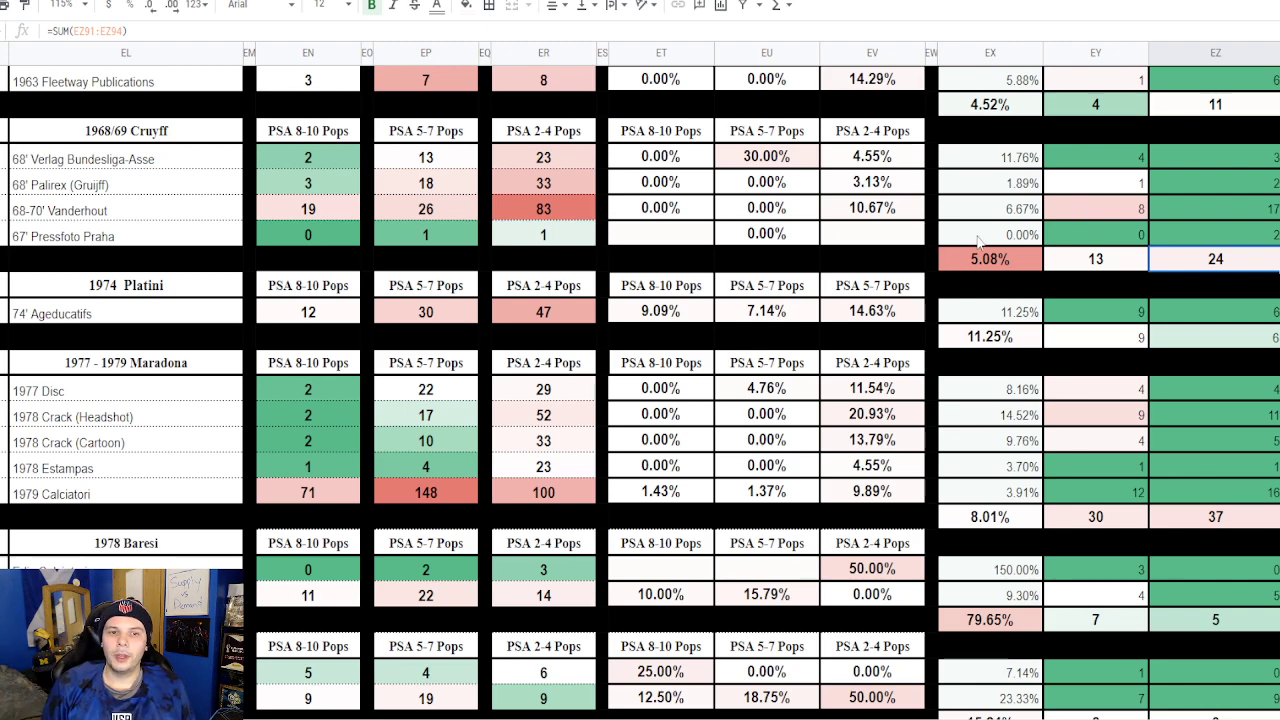
scroll(950, 230, down, 3)
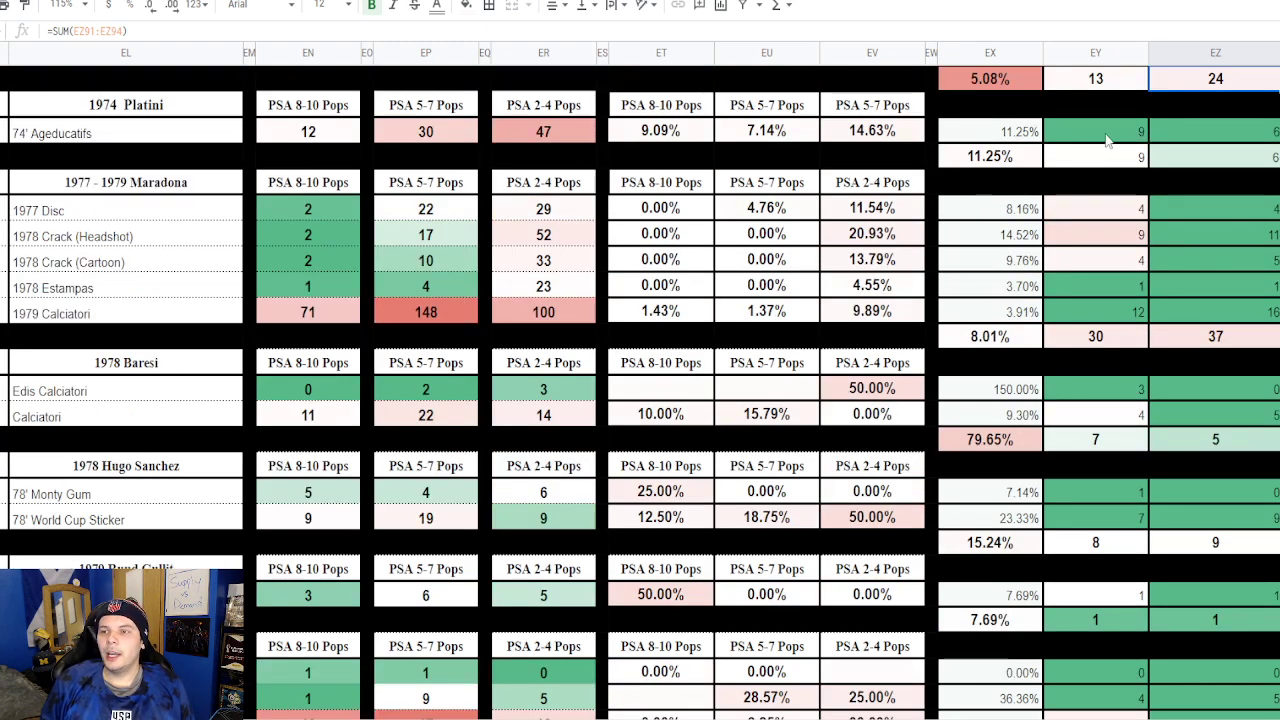
click(1107, 141)
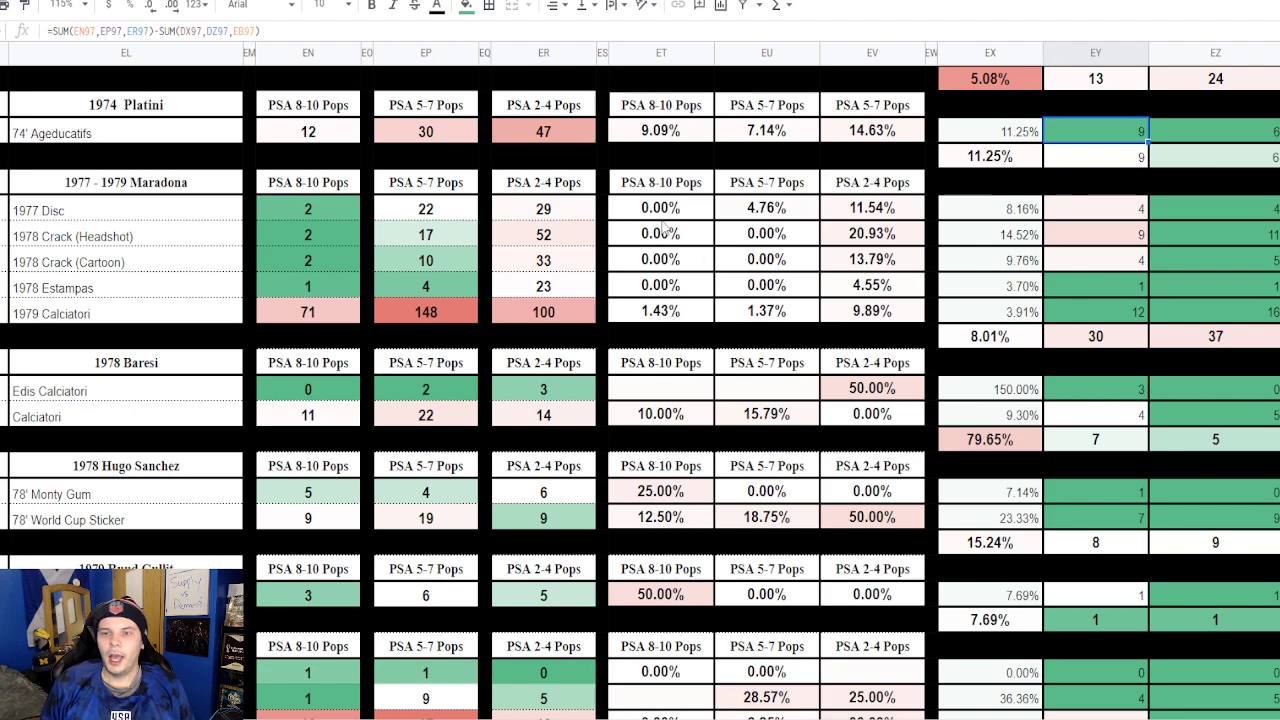
click(645, 314)
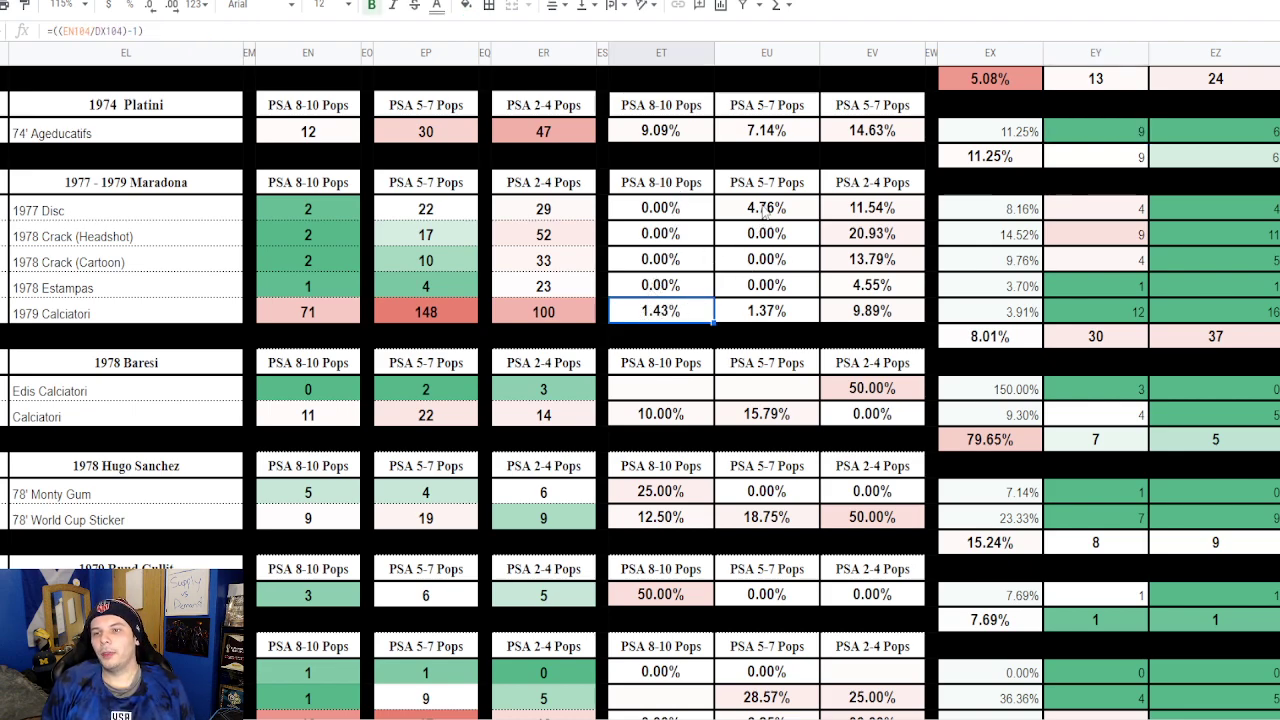
click(766, 207)
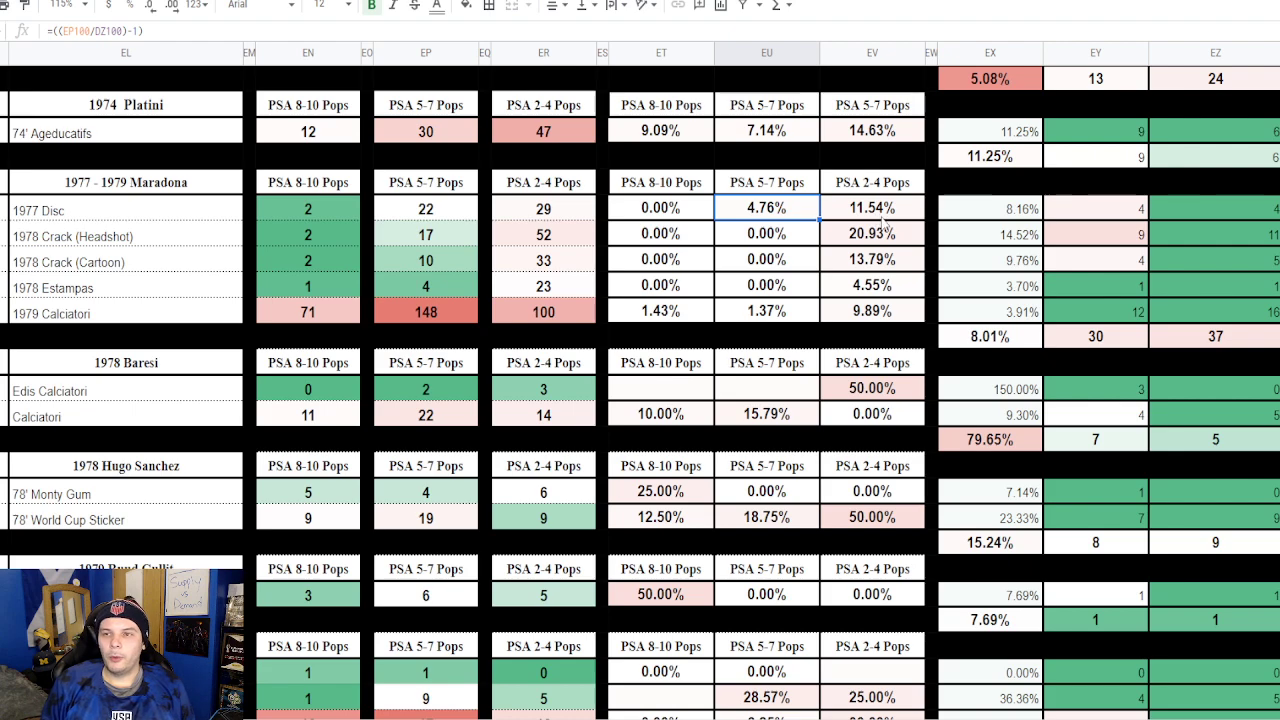
scroll(884, 222, down, 3)
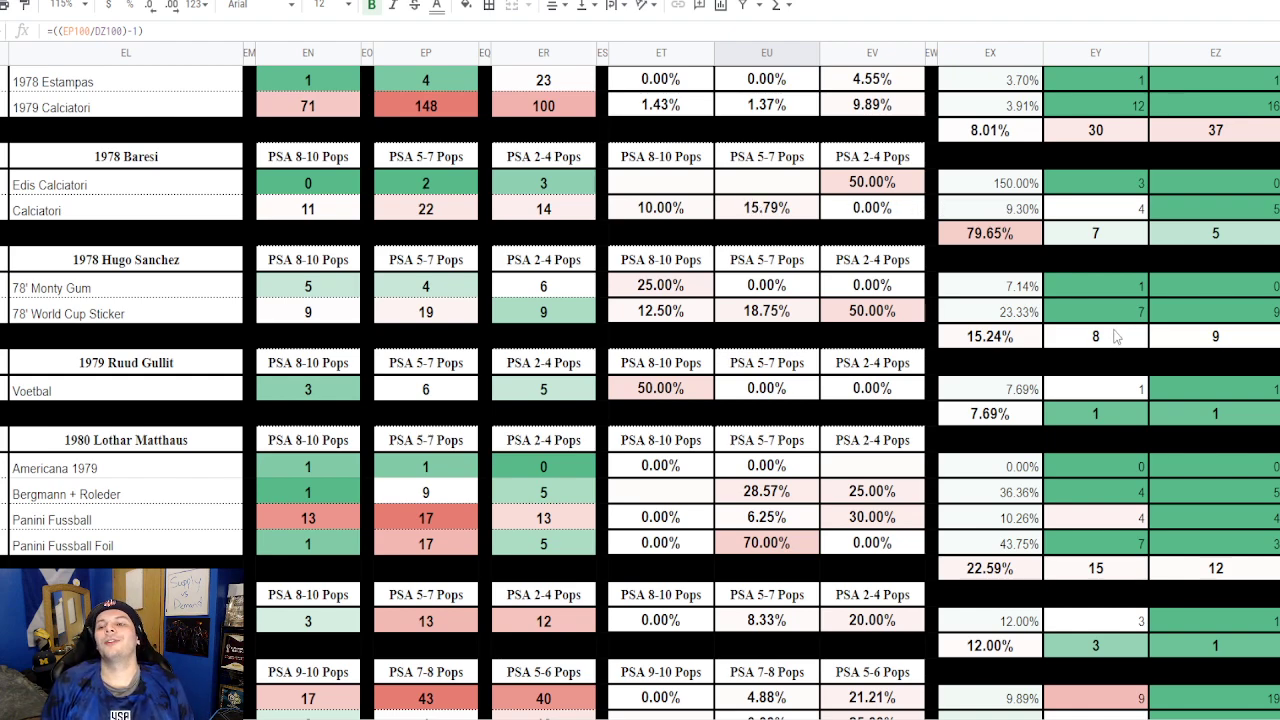
click(1172, 330)
key(Left)
key(Right)
key(Left)
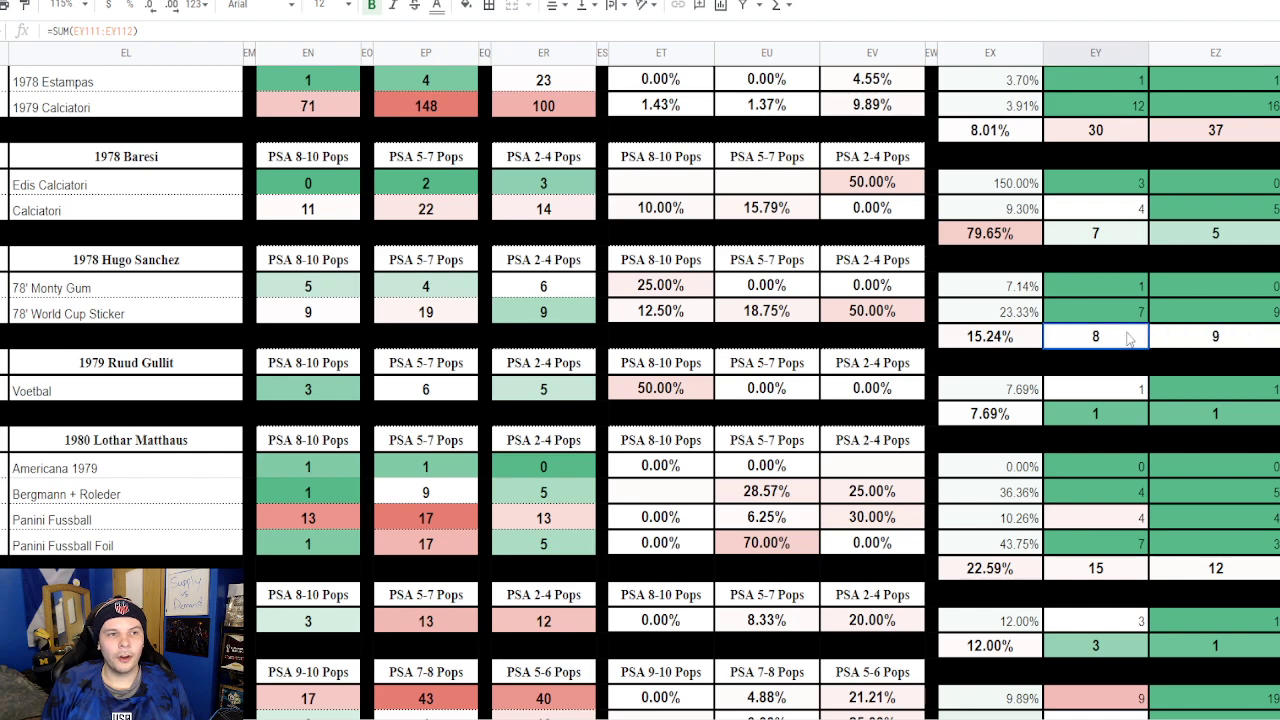
click(1212, 340)
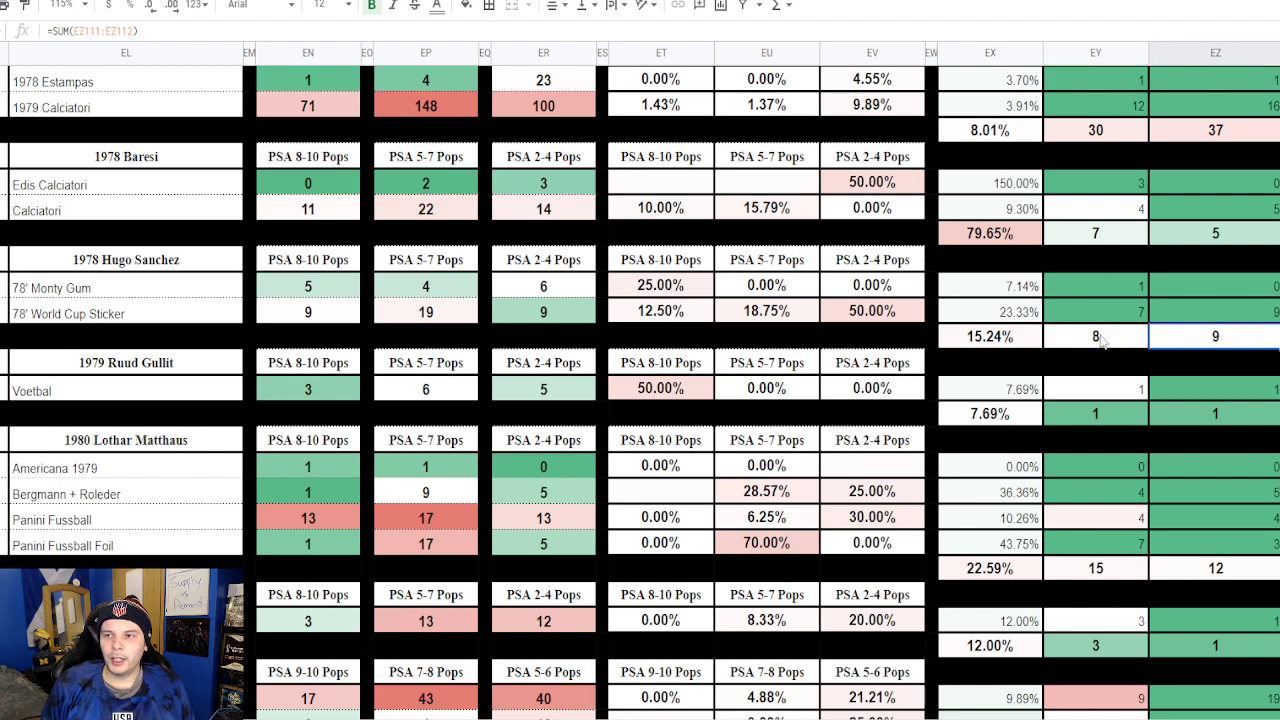
click(1113, 416)
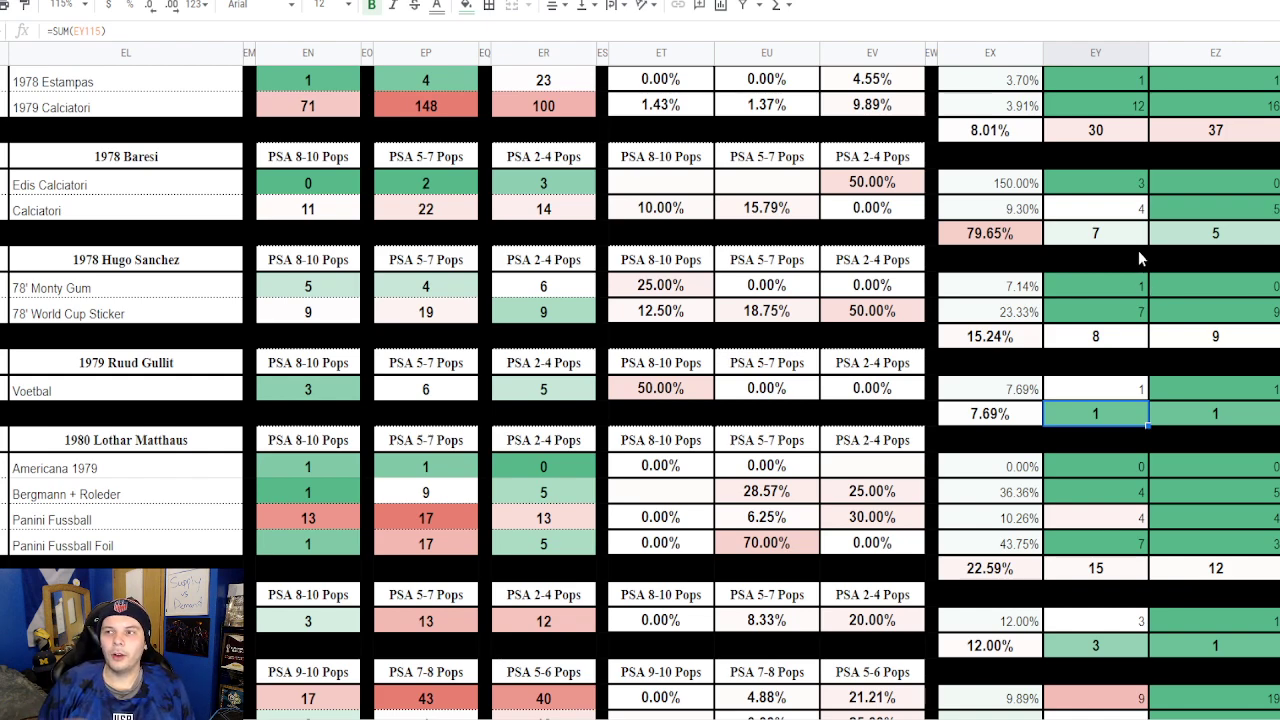
scroll(1138, 256, down, 3)
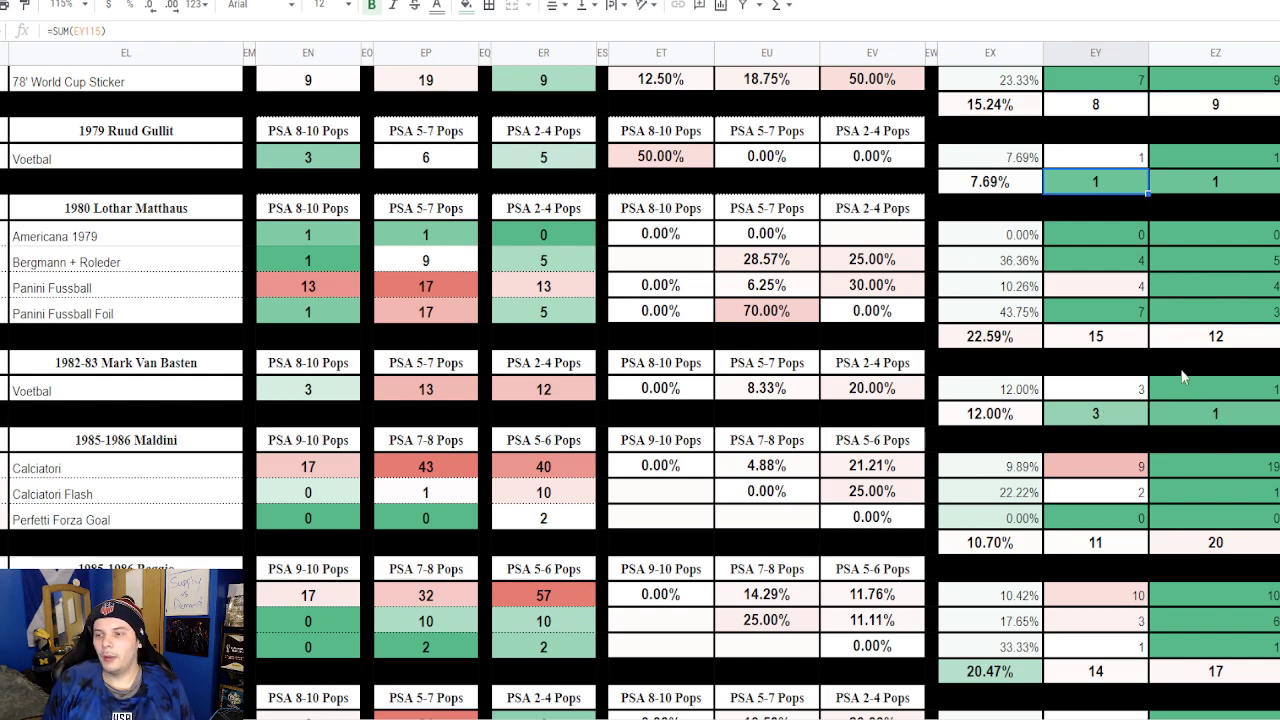
scroll(1180, 371, down, 1)
click(1092, 418)
scroll(1095, 430, down, 1)
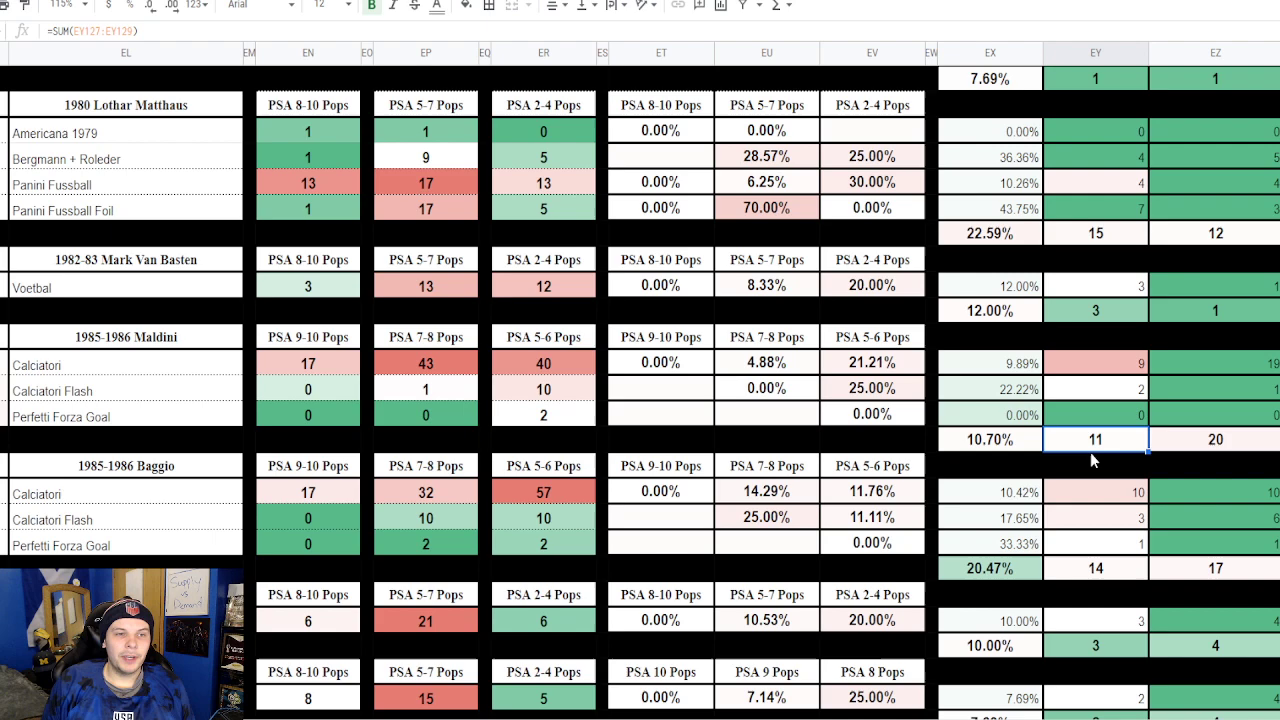
click(1092, 446)
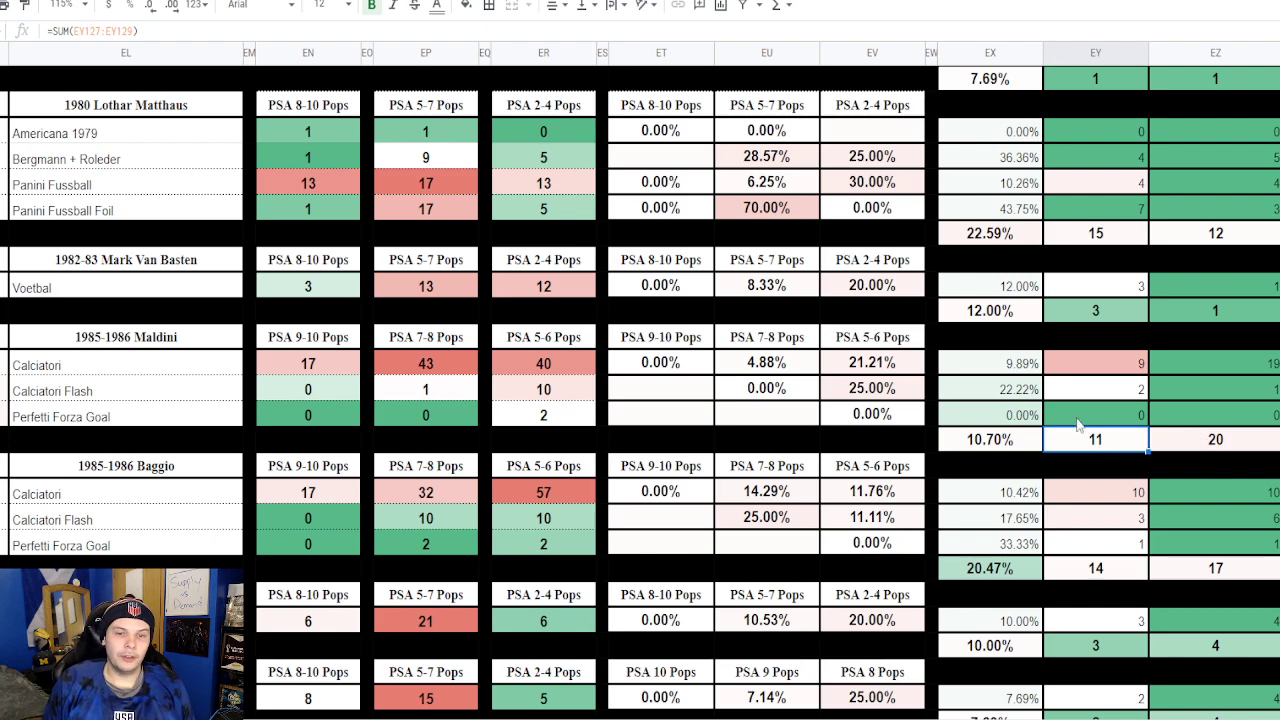
scroll(1092, 470, down, 1)
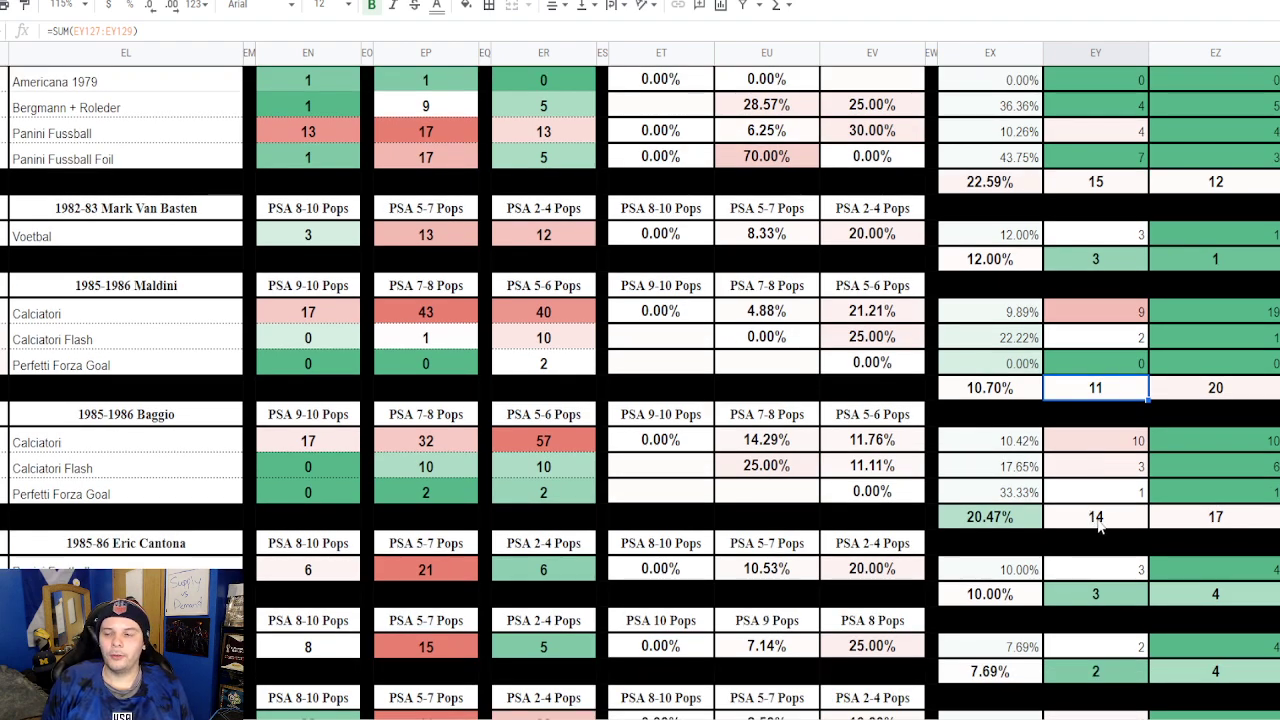
click(1098, 524)
click(1205, 520)
click(1104, 516)
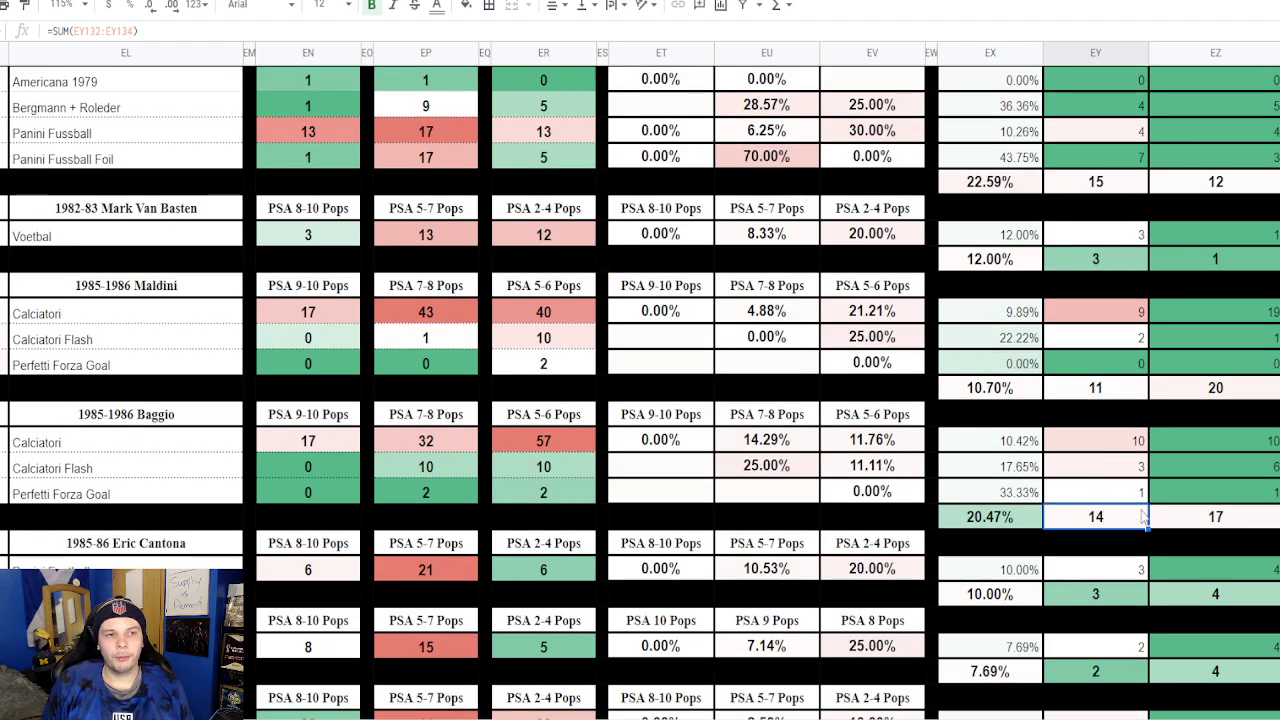
scroll(137, 190, down, 5)
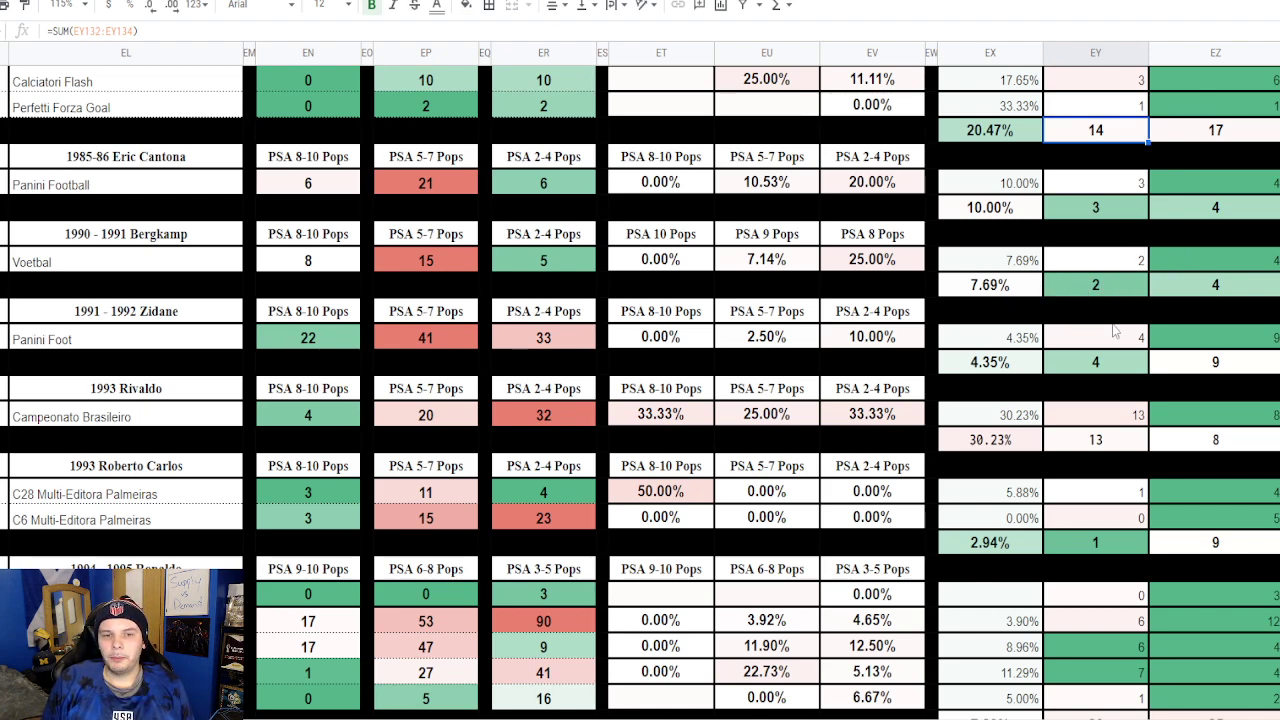
click(1122, 363)
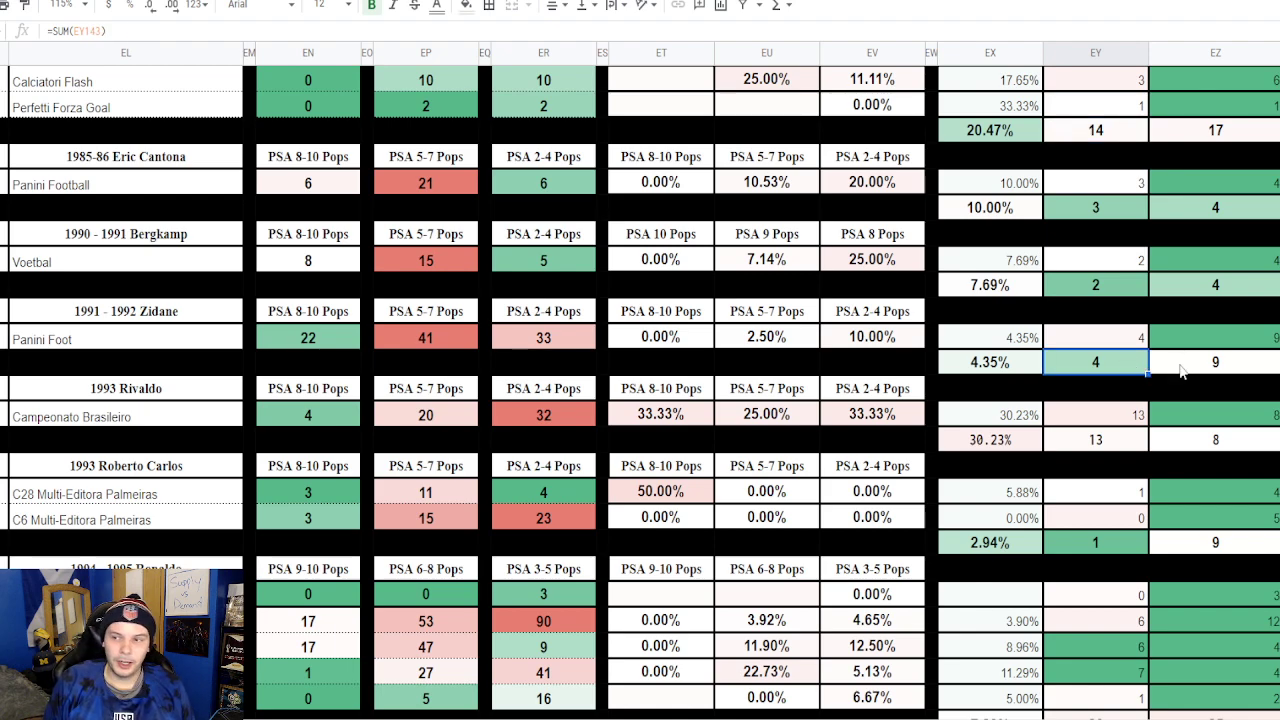
click(1104, 444)
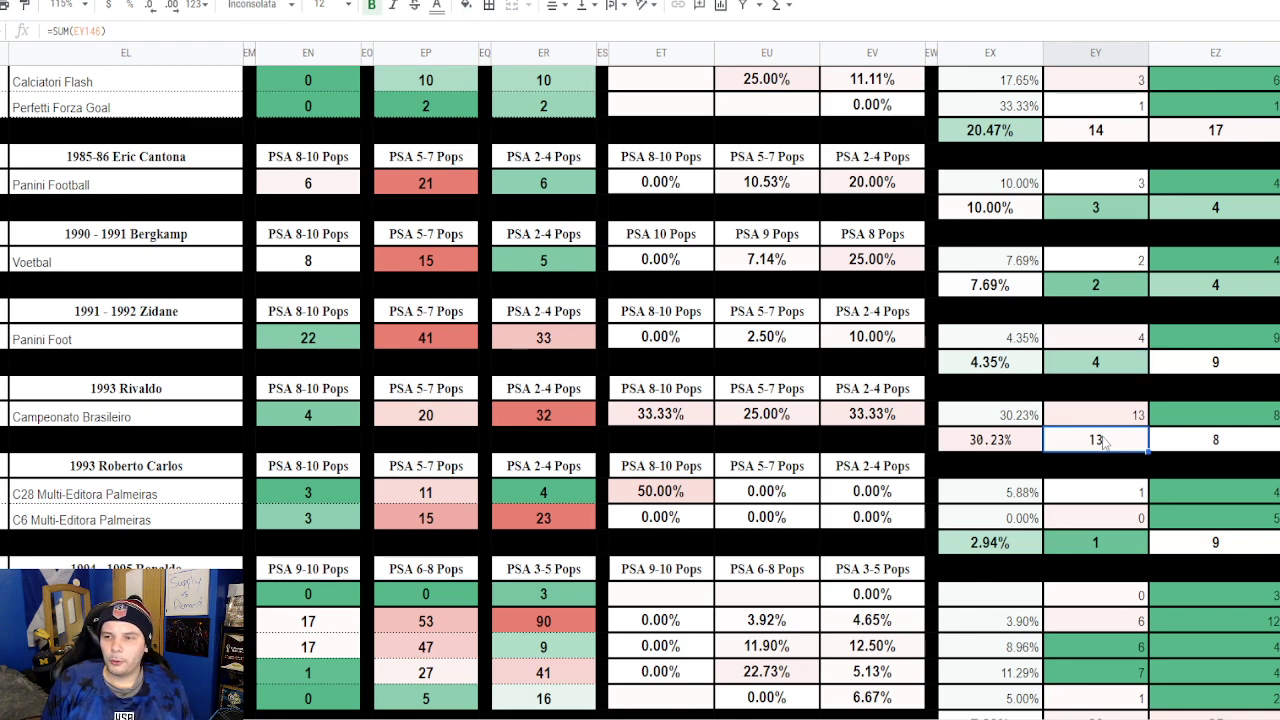
click(660, 422)
click(763, 414)
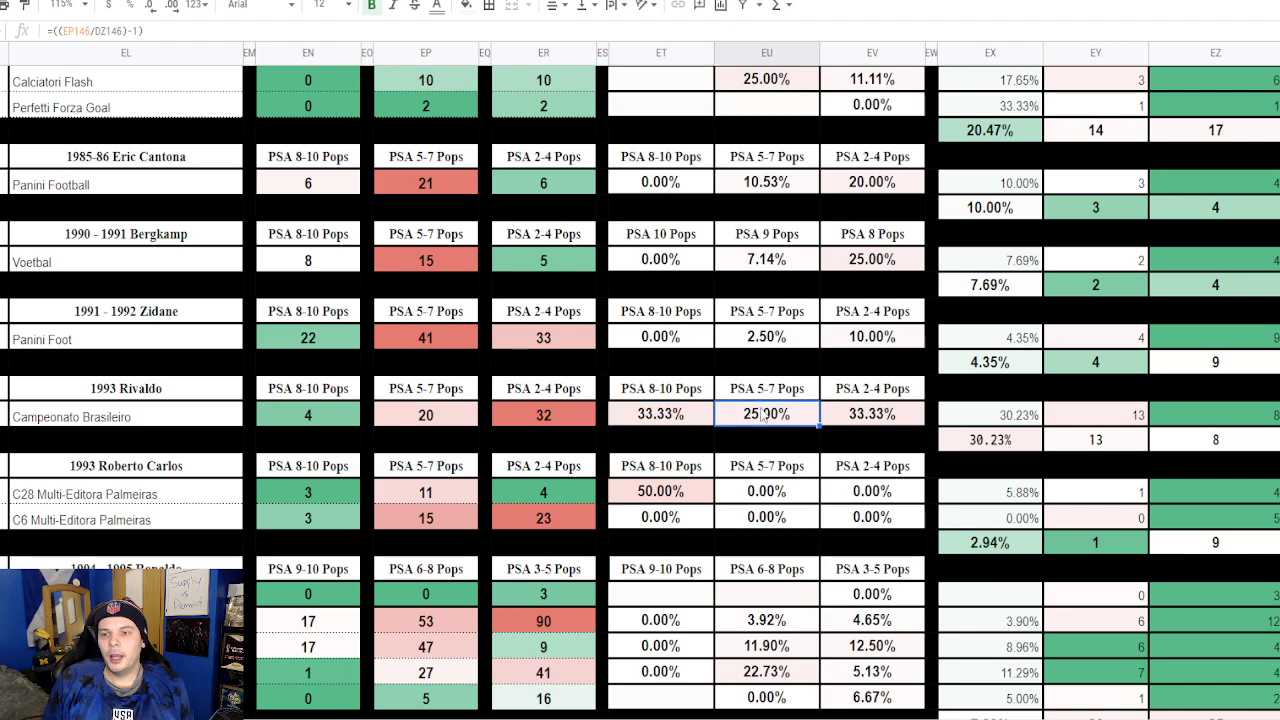
right_click(873, 420)
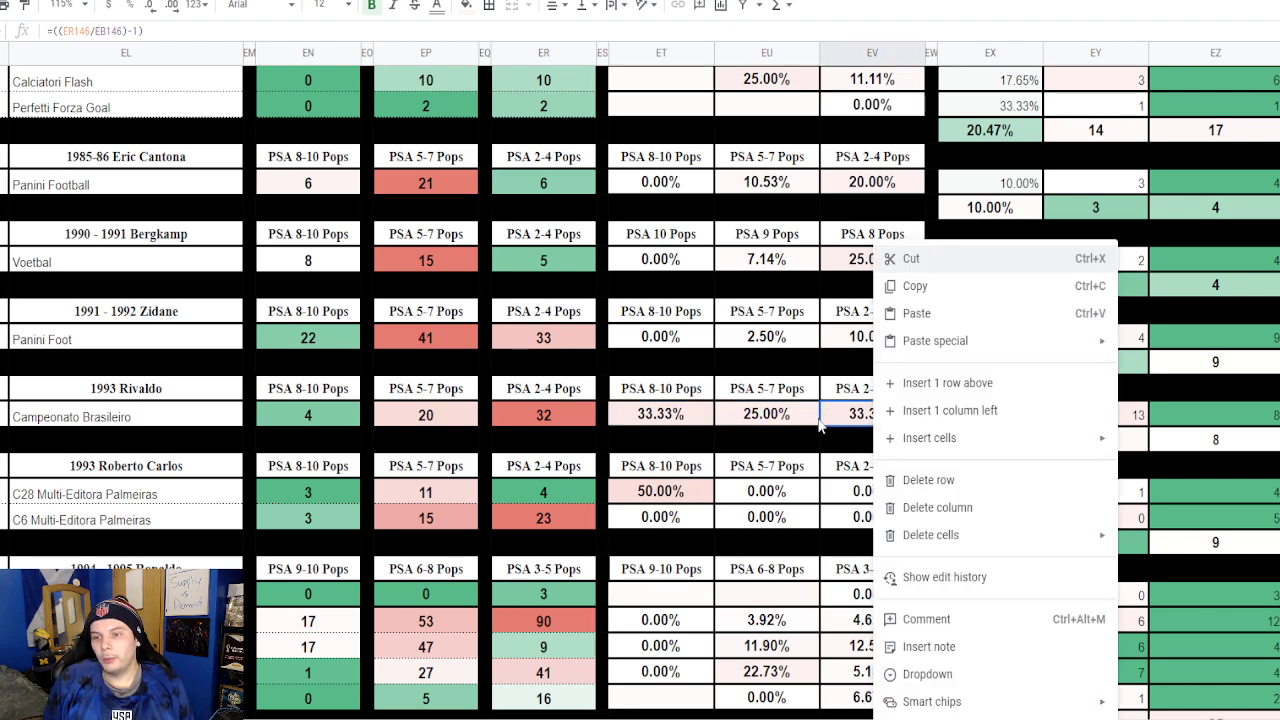
click(797, 426)
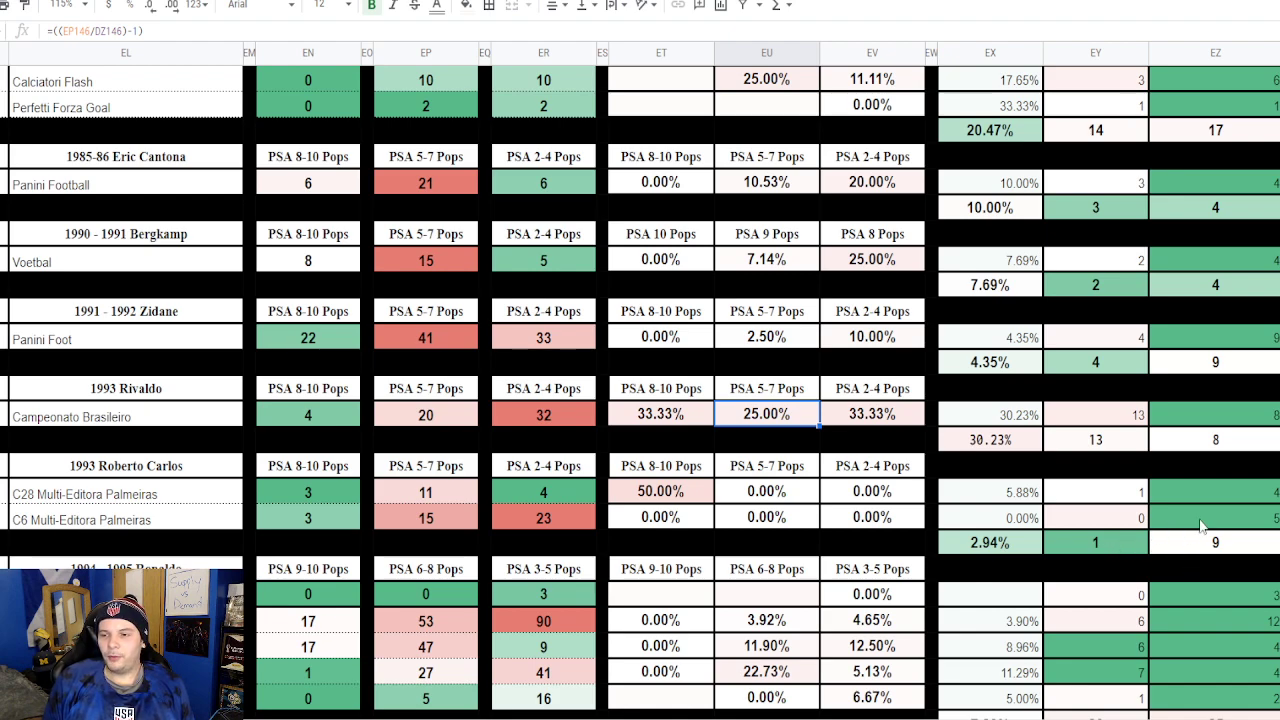
click(1222, 445)
click(1217, 540)
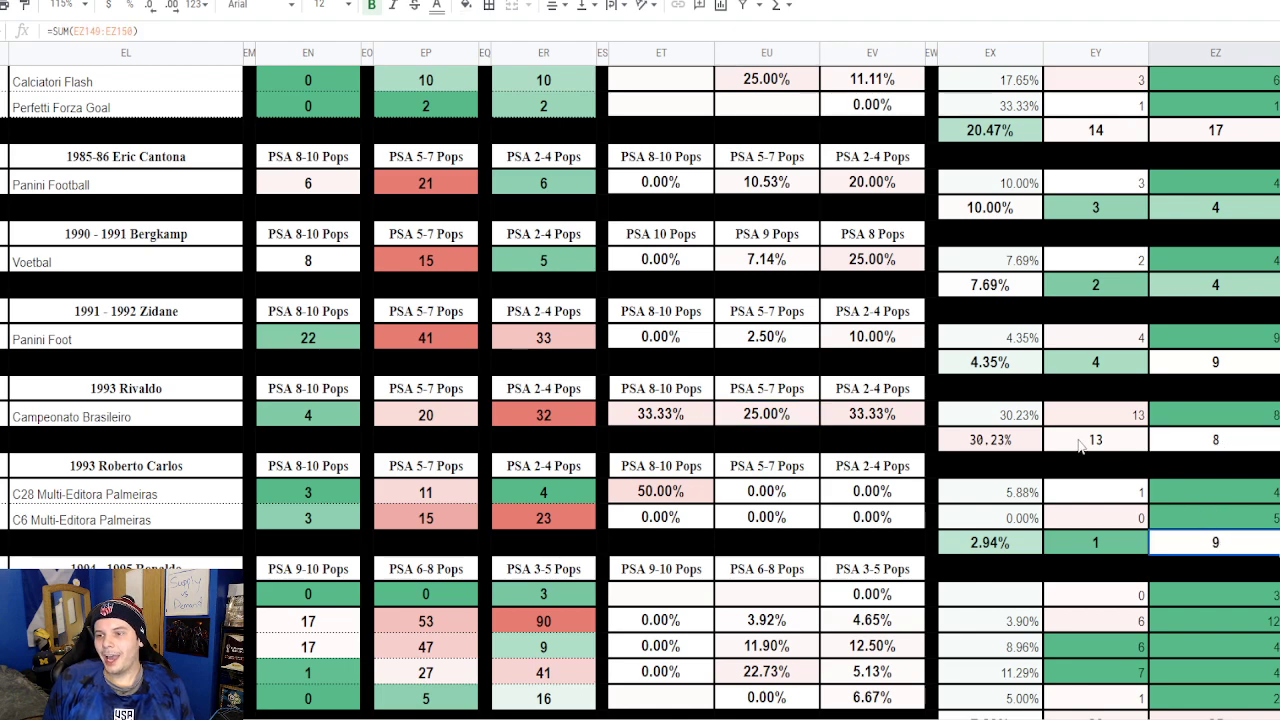
click(1095, 449)
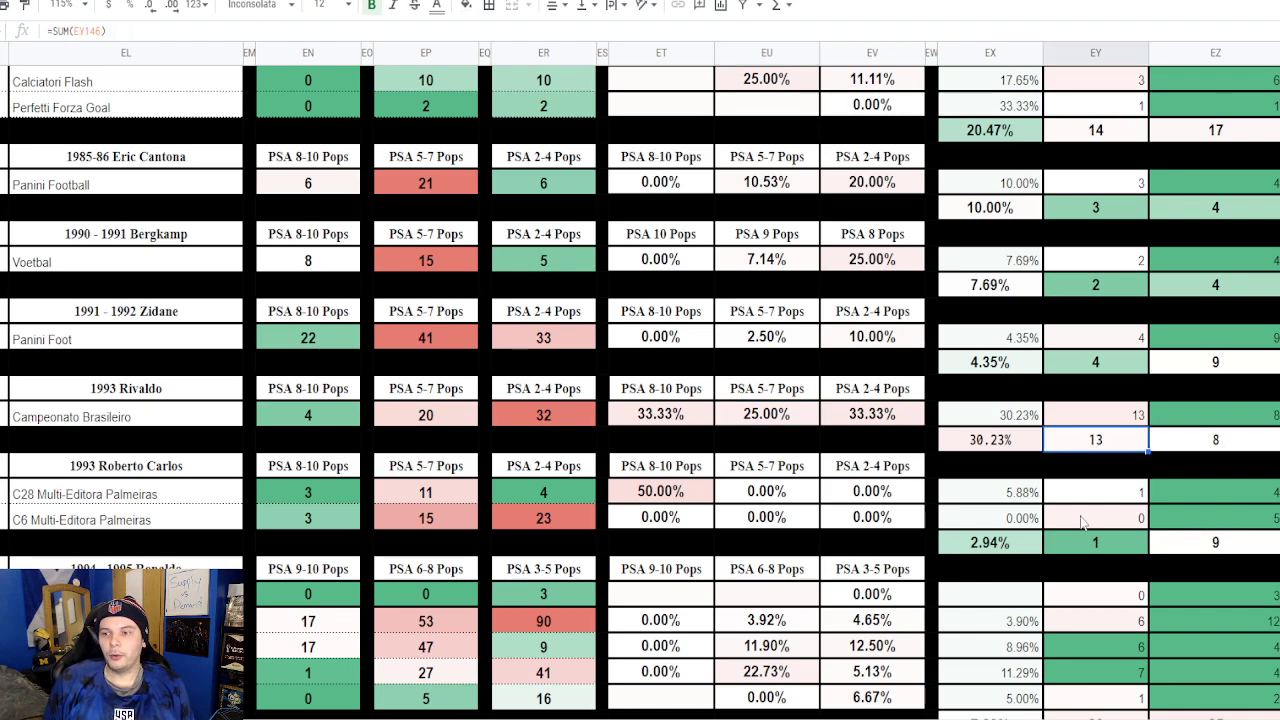
click(1082, 545)
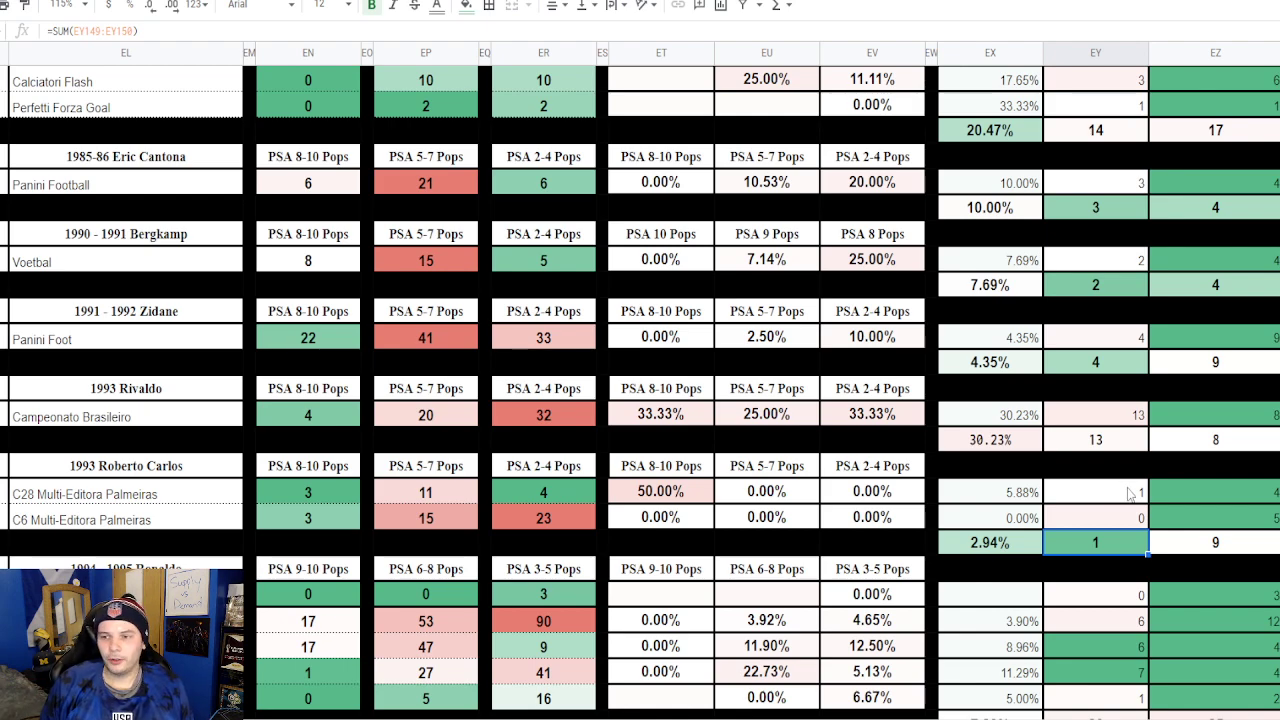
scroll(1024, 430, down, 2)
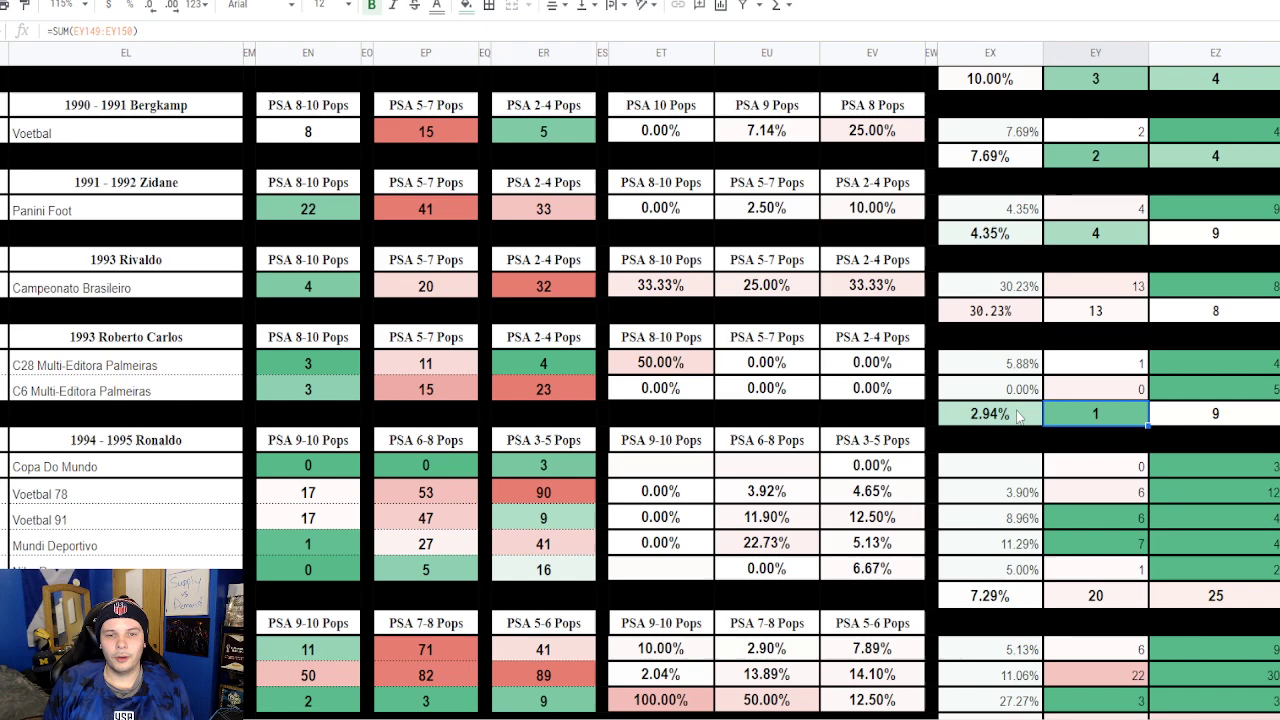
scroll(1018, 408, down, 1)
scroll(1018, 405, down, 2)
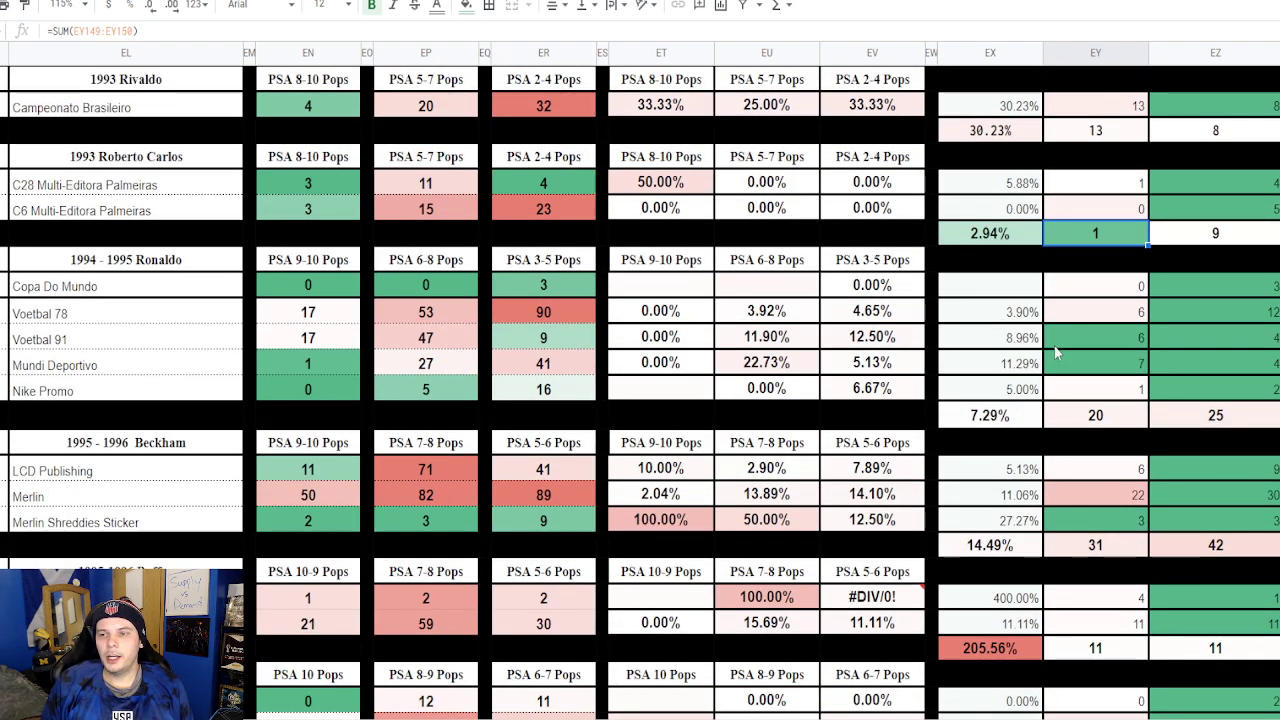
click(1096, 416)
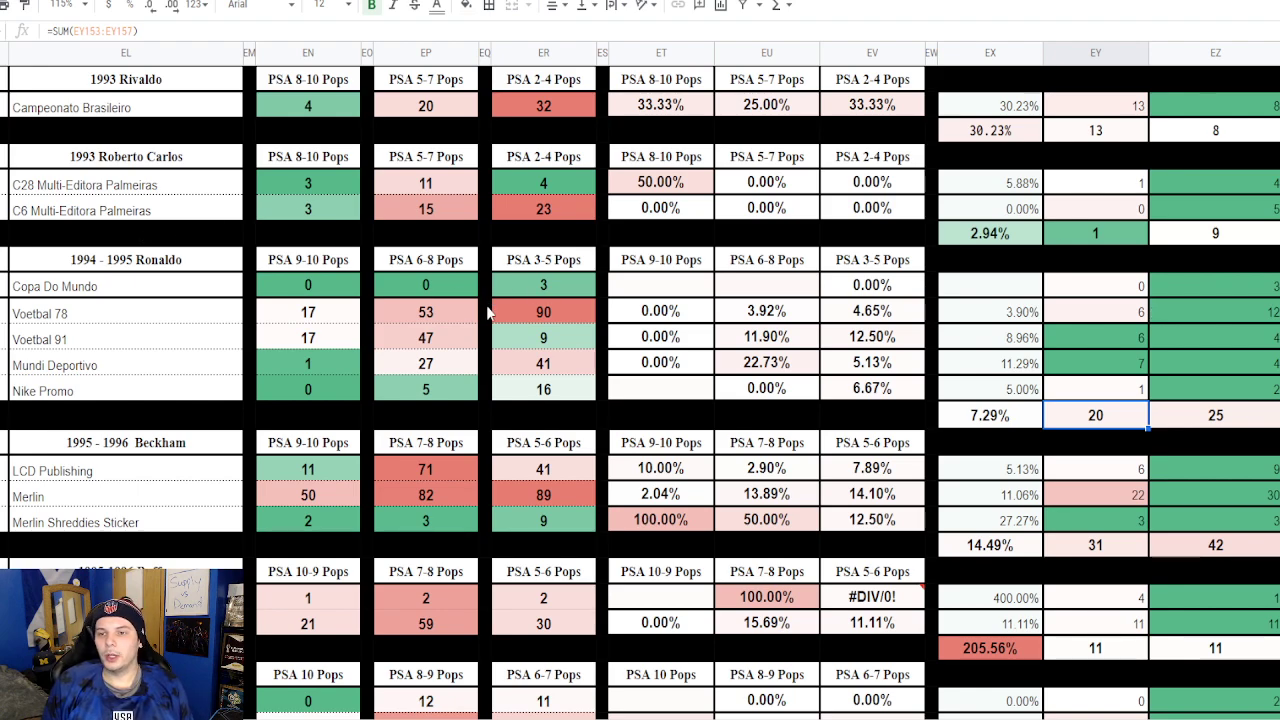
Look over a percentage cell's options and the Ronaldo average percentage formula
scroll(488, 313, down, 3)
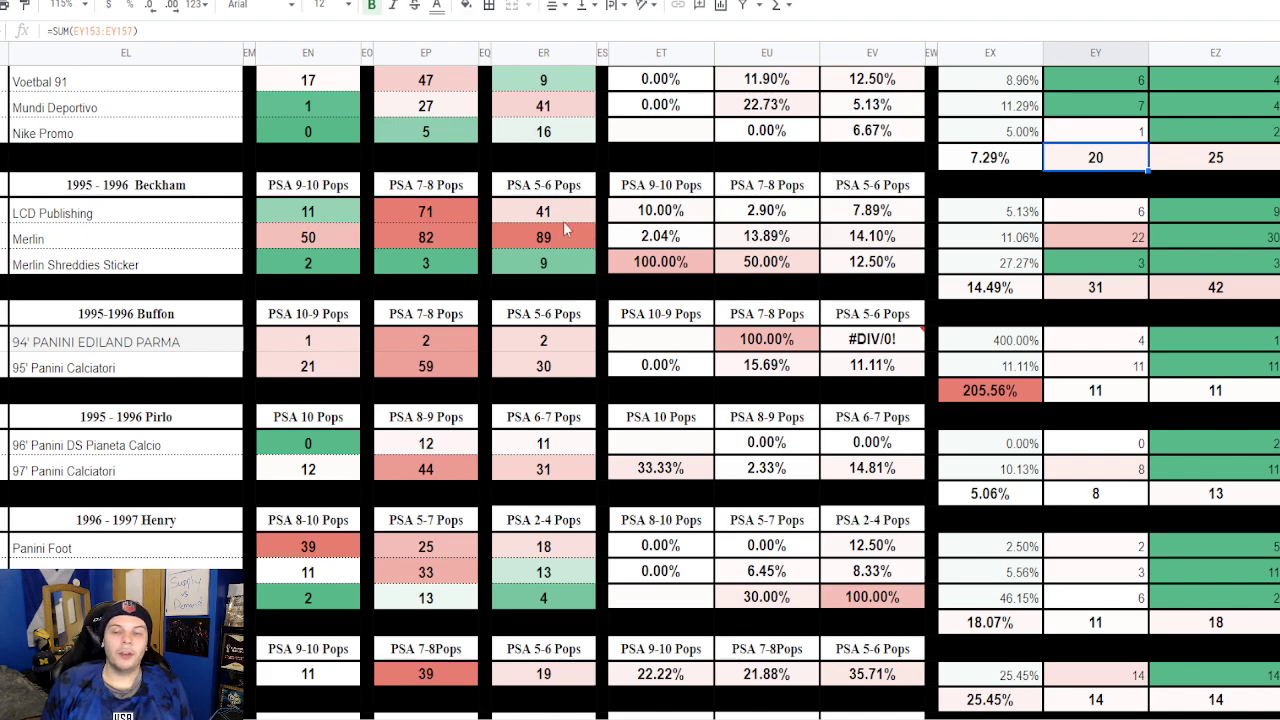
right_click(606, 262)
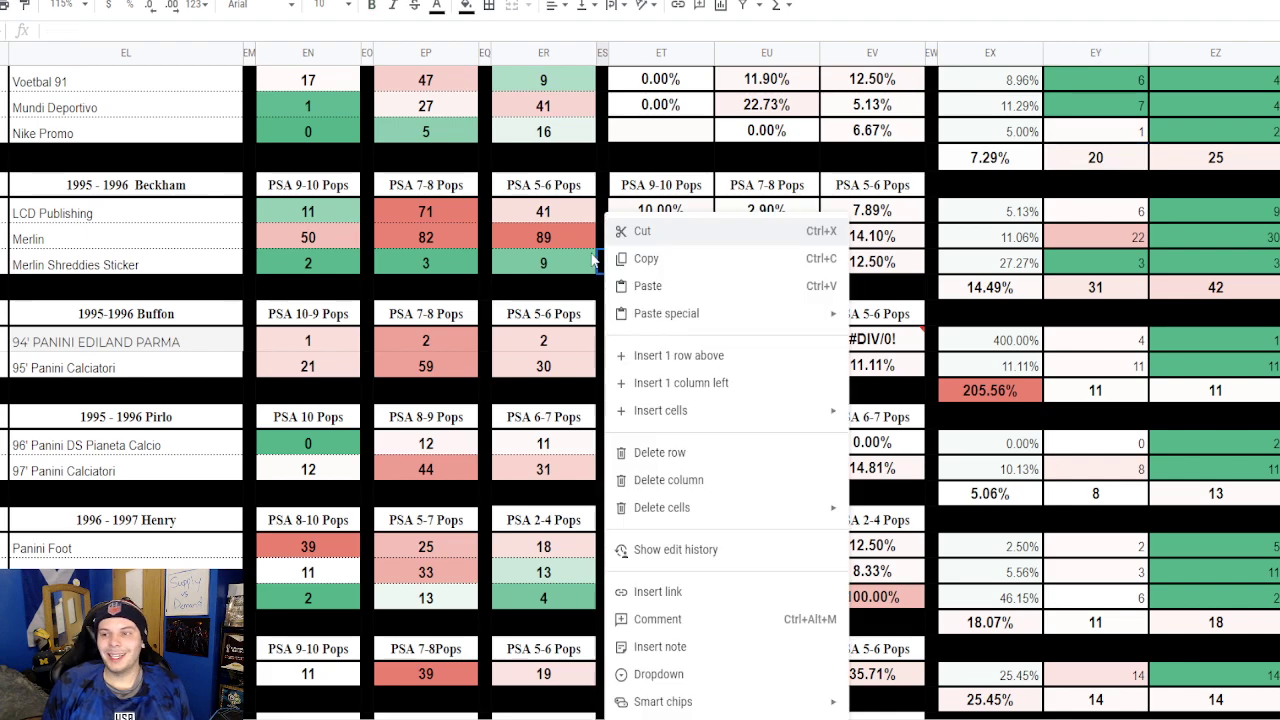
click(988, 158)
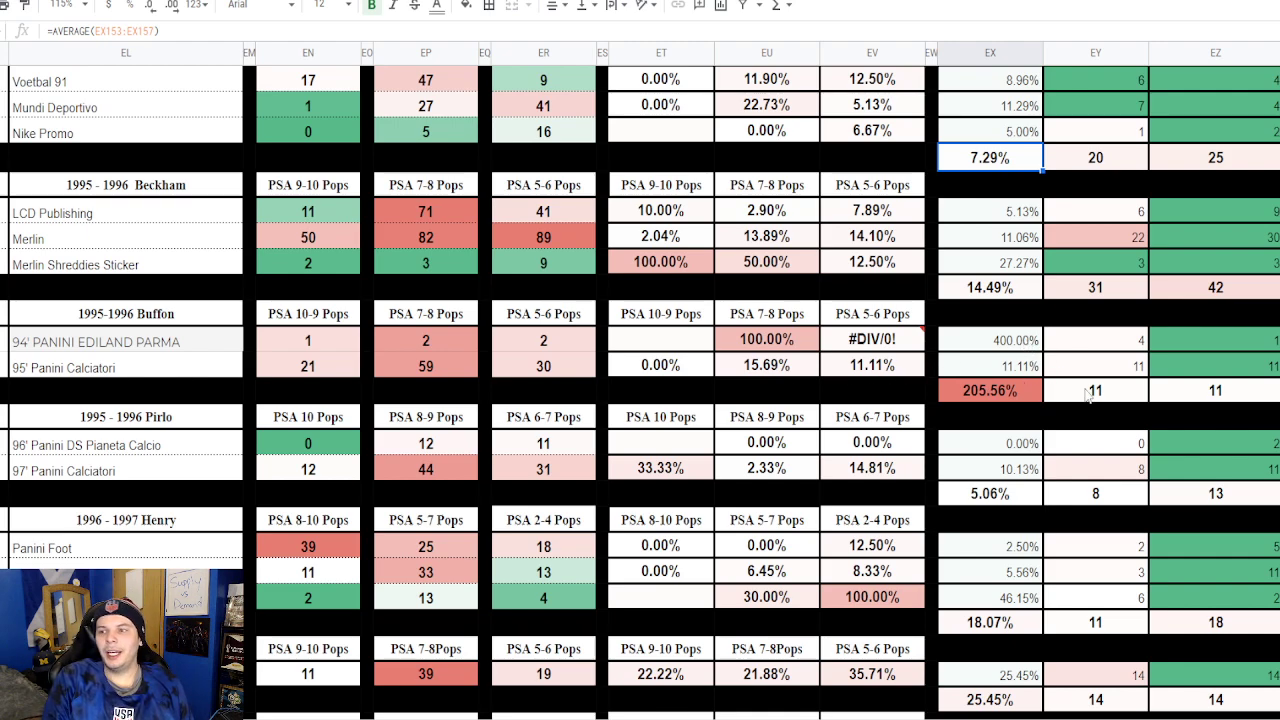
Replace the Buffon block's =SUM total change formula with the value 15
click(1100, 393)
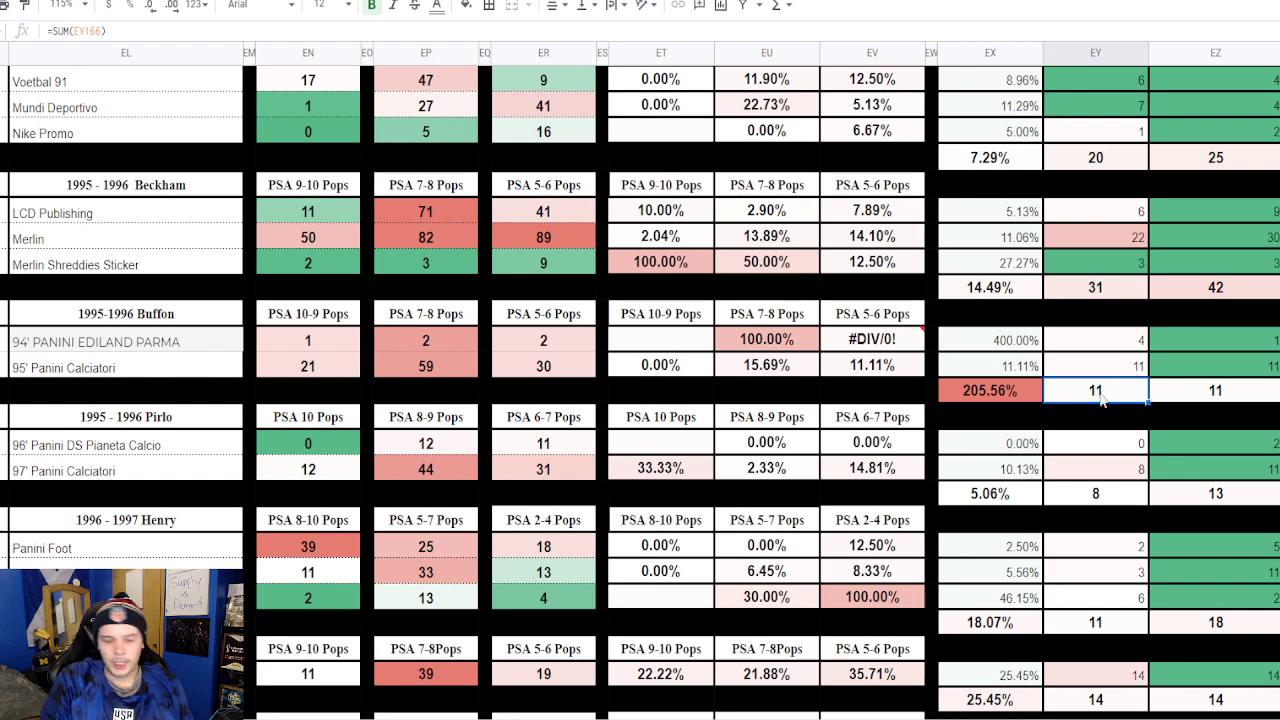
text(15)
key(Return)
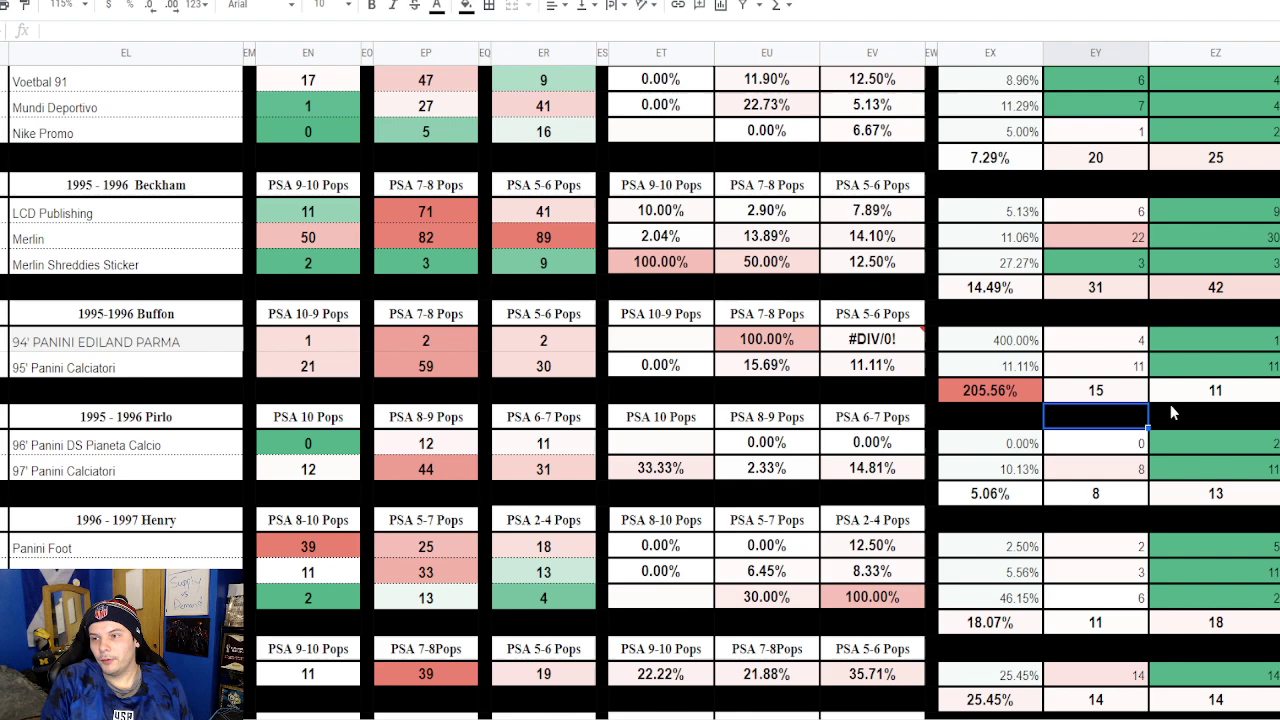
scroll(1120, 425, down, 1)
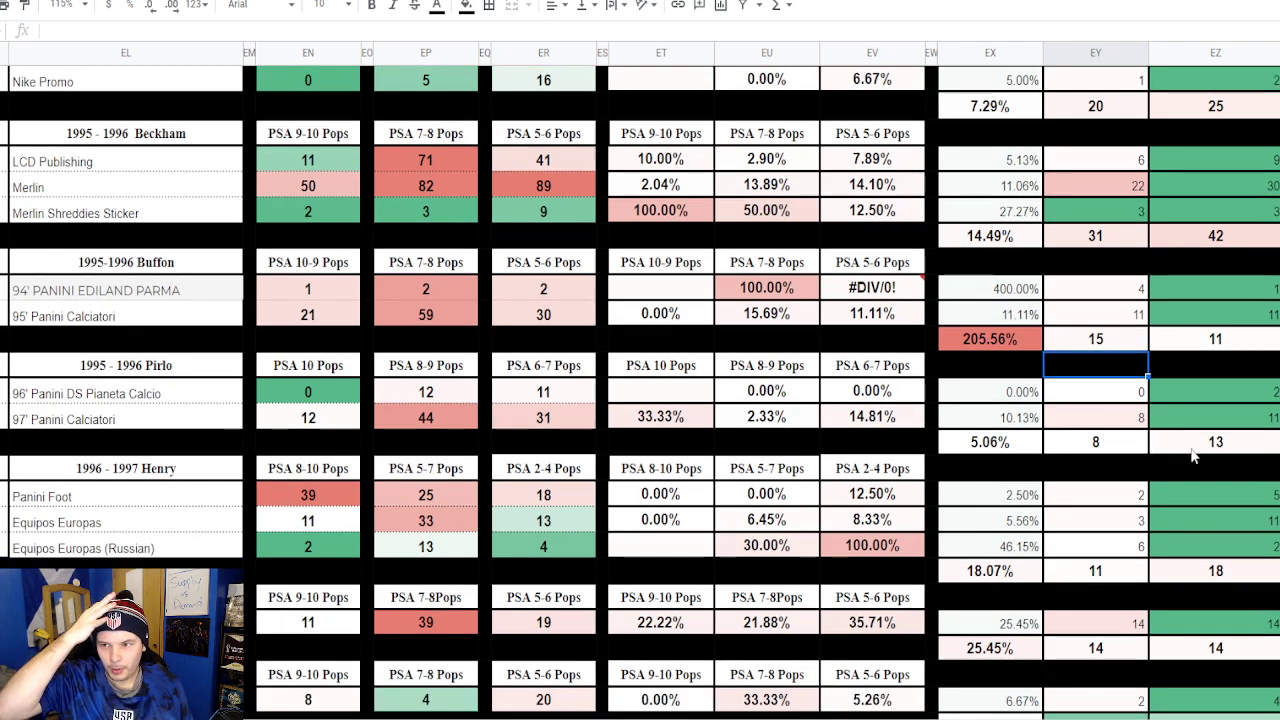
scroll(1192, 455, down, 4)
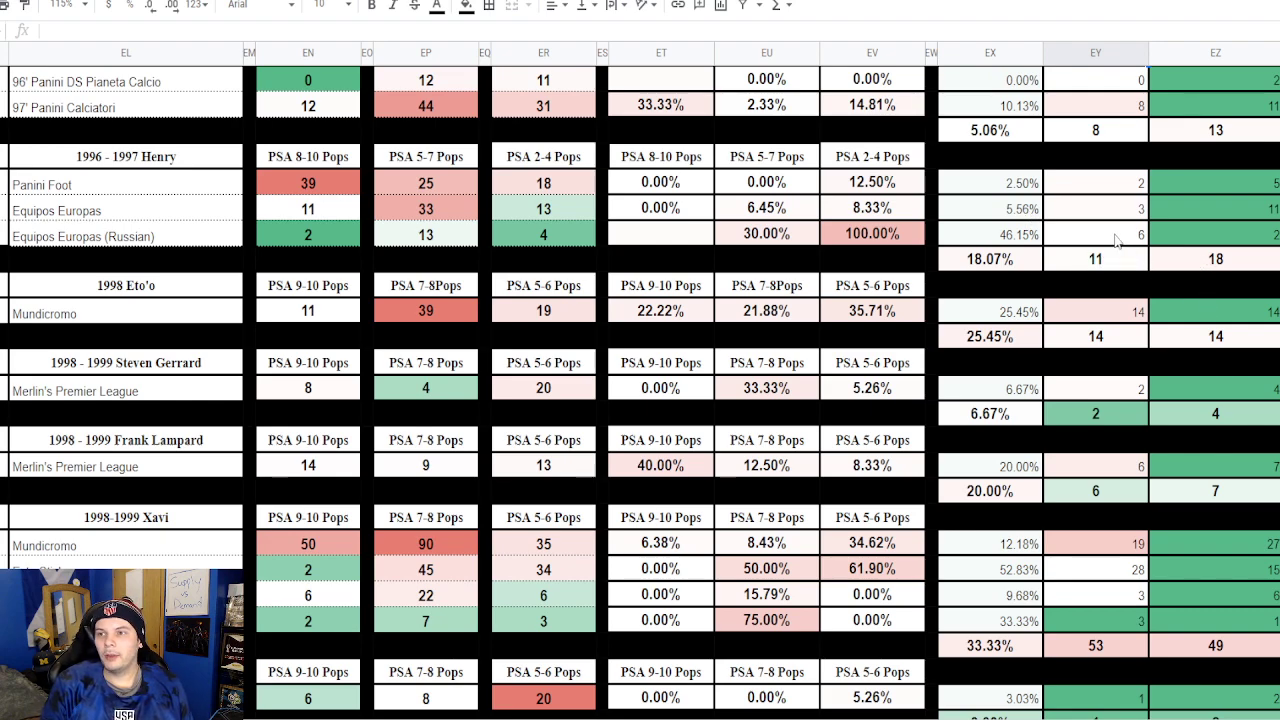
click(1190, 186)
click(1124, 190)
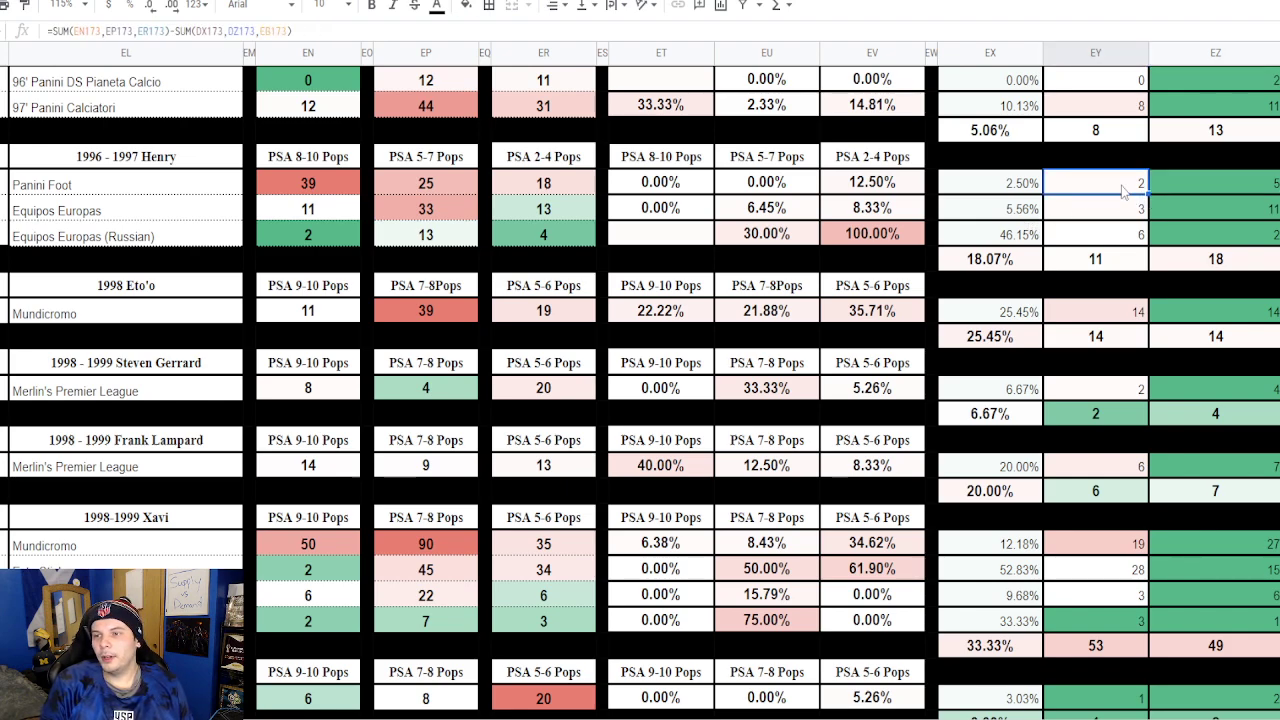
click(1197, 222)
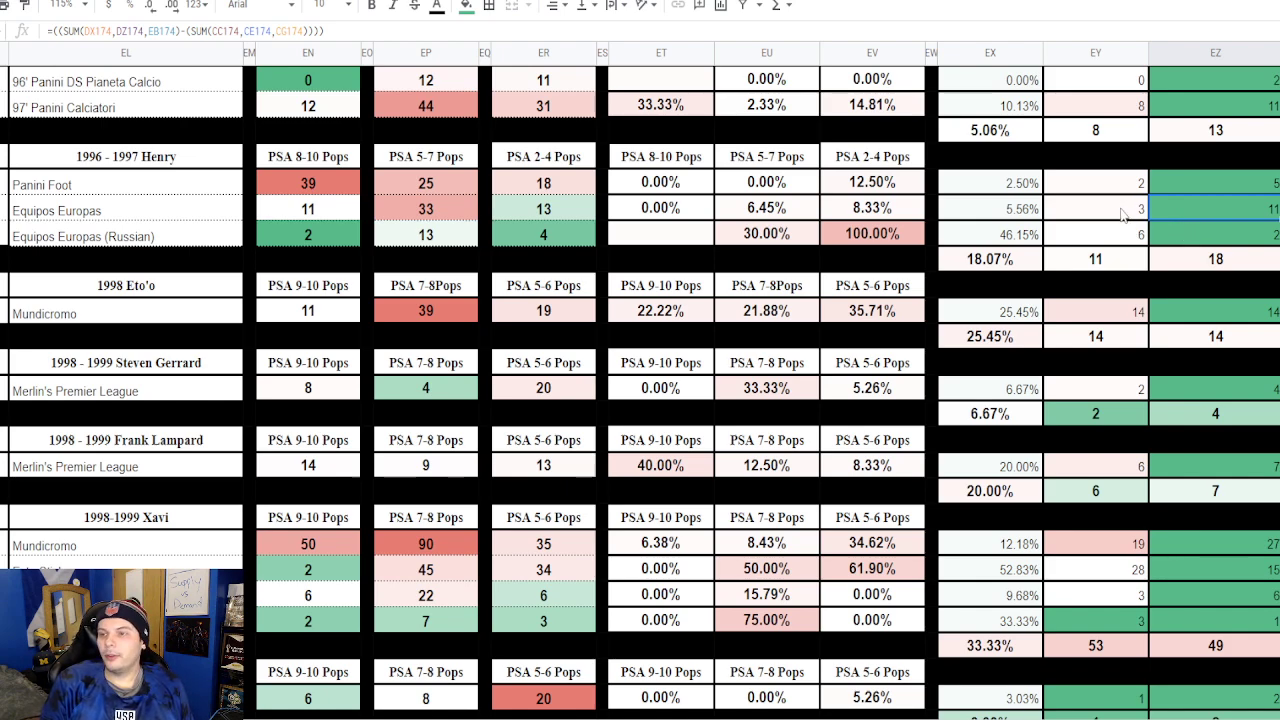
click(1123, 212)
click(1201, 240)
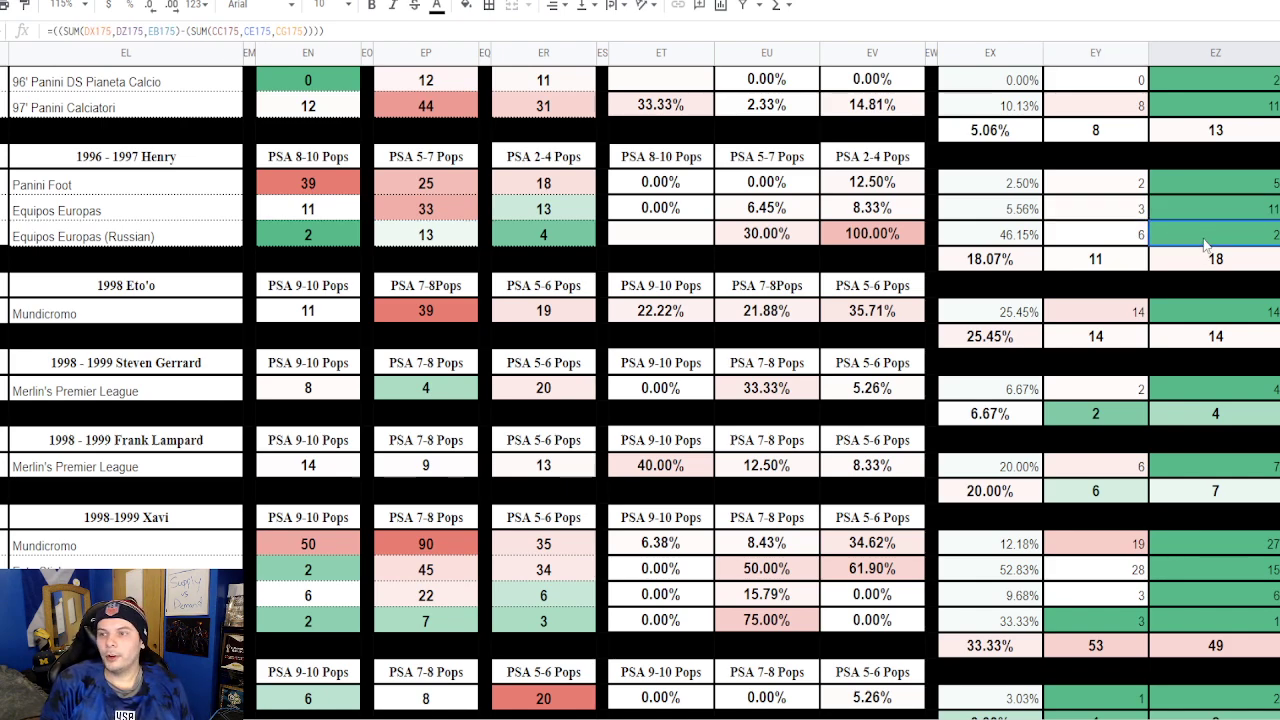
click(1126, 240)
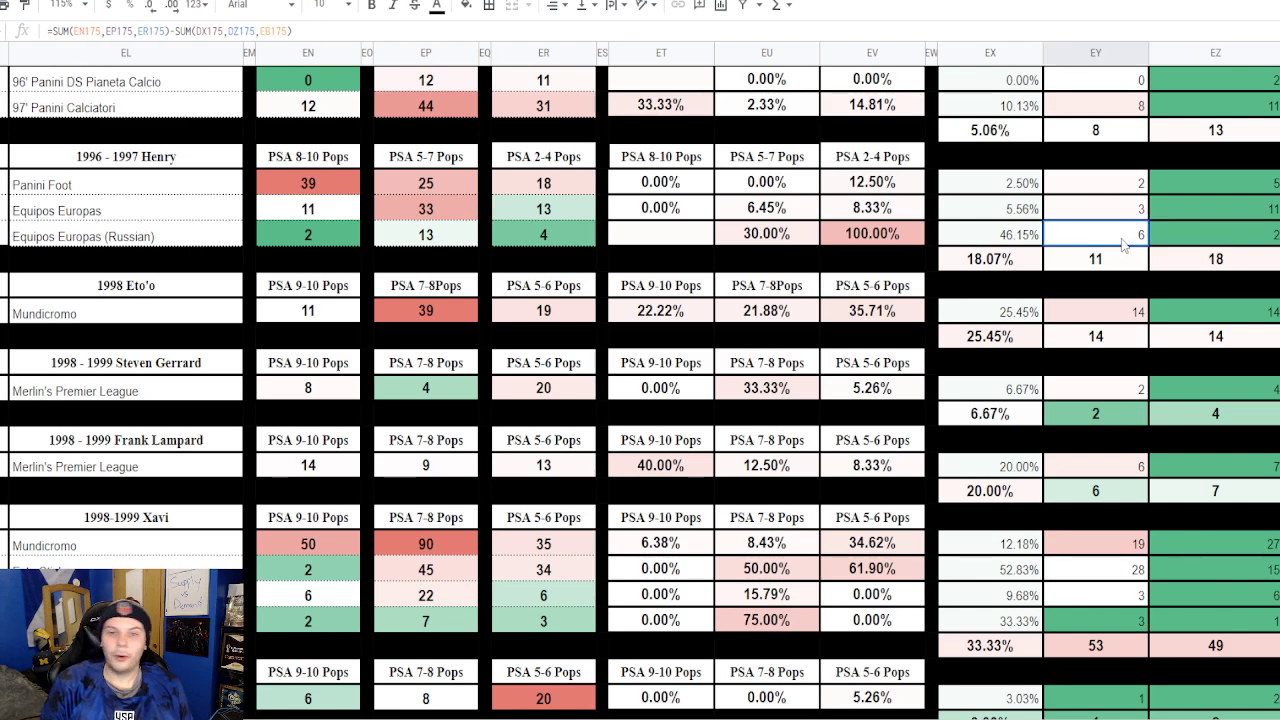
click(855, 240)
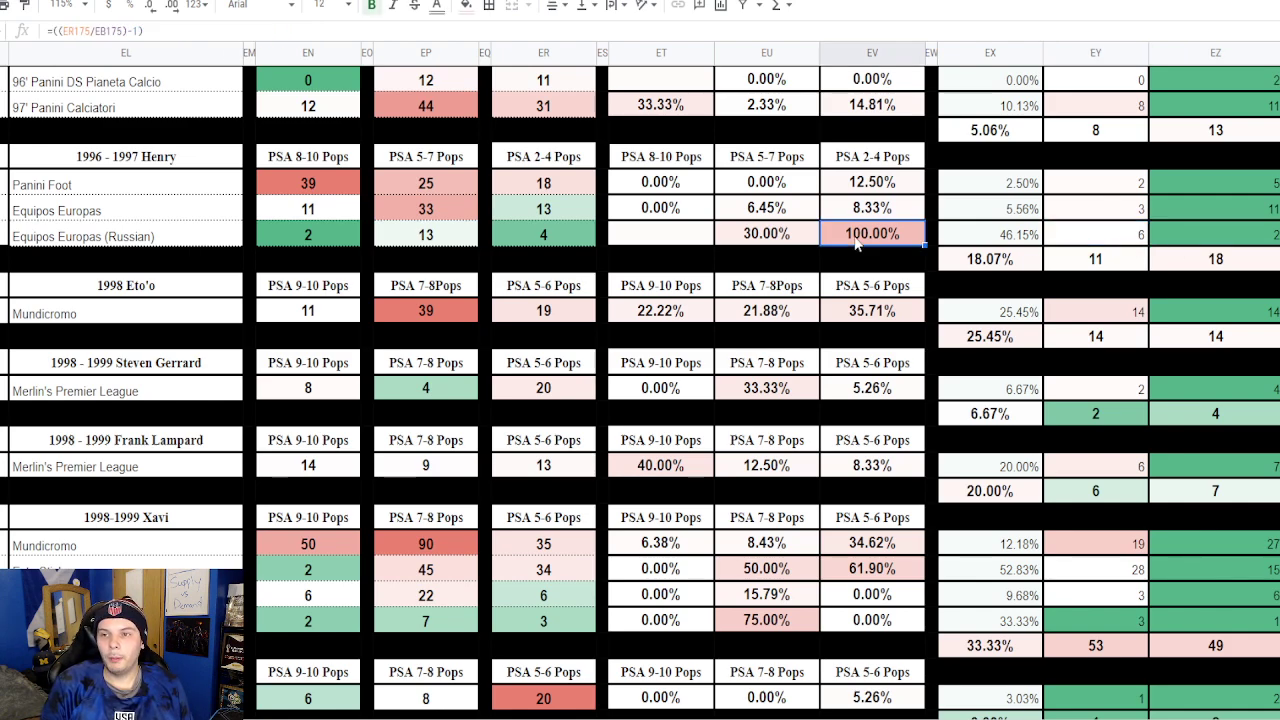
click(786, 234)
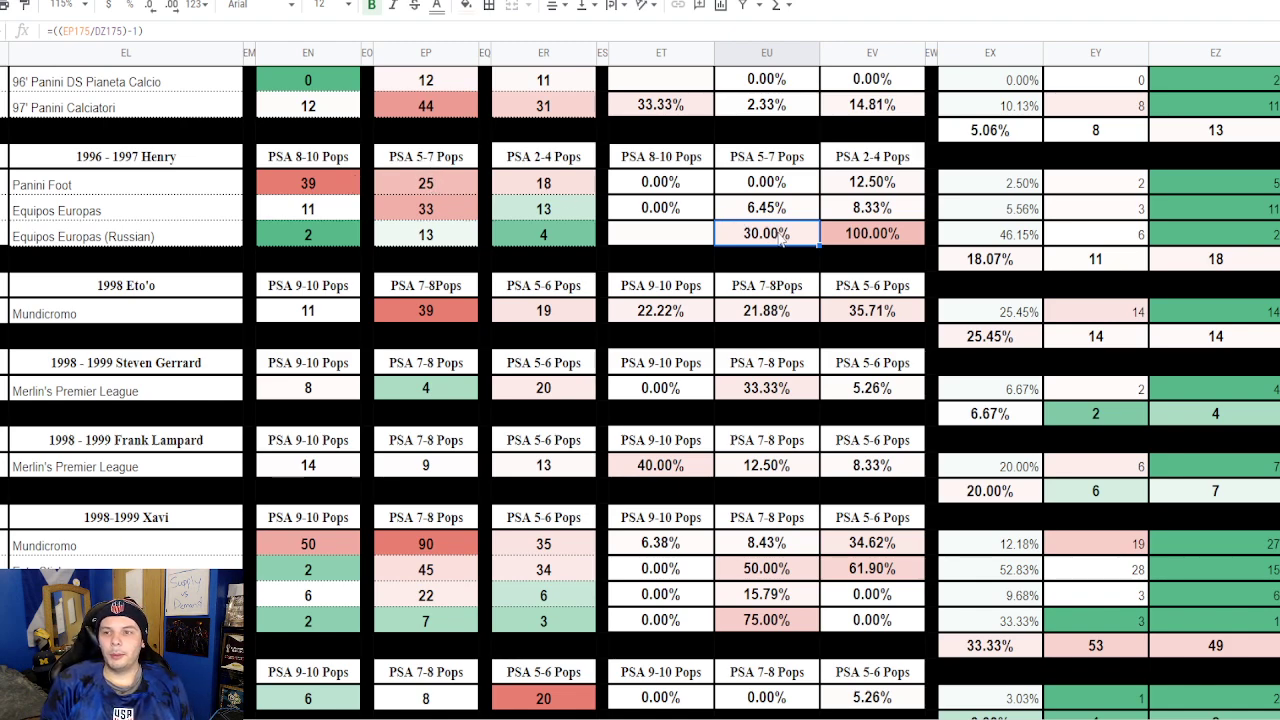
click(1140, 315)
click(1215, 320)
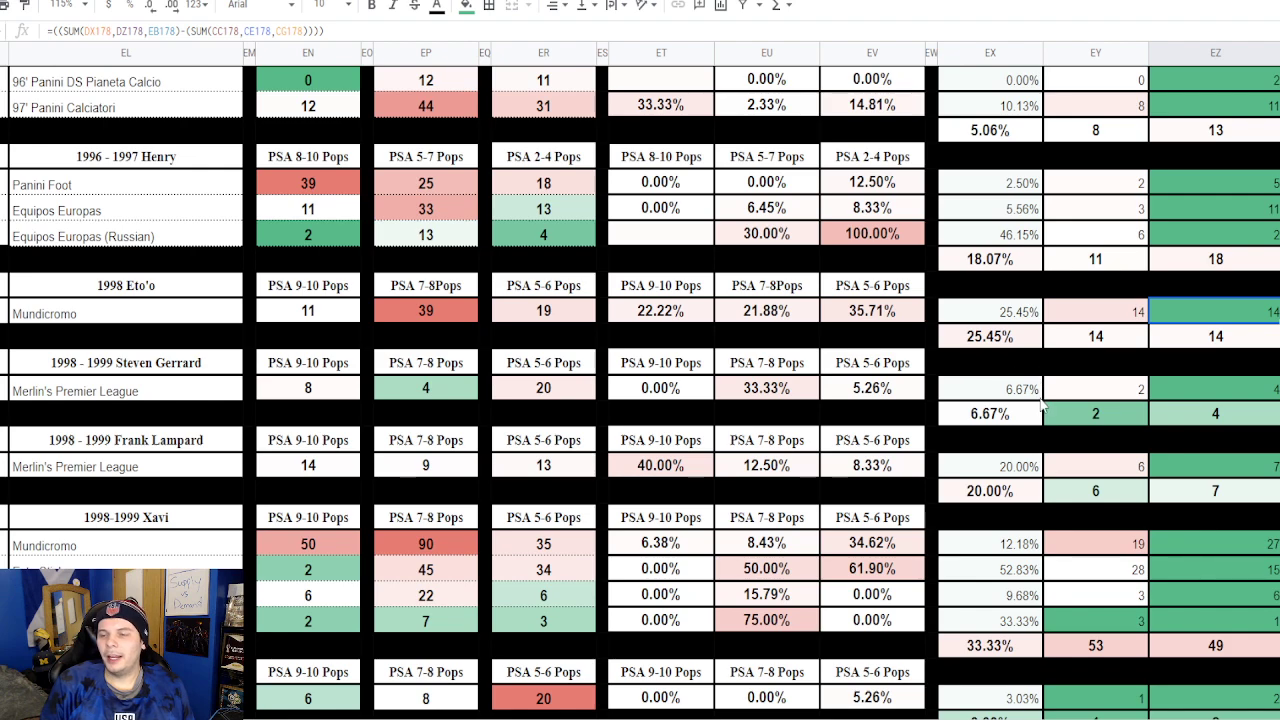
scroll(1065, 400, down, 1)
click(1118, 416)
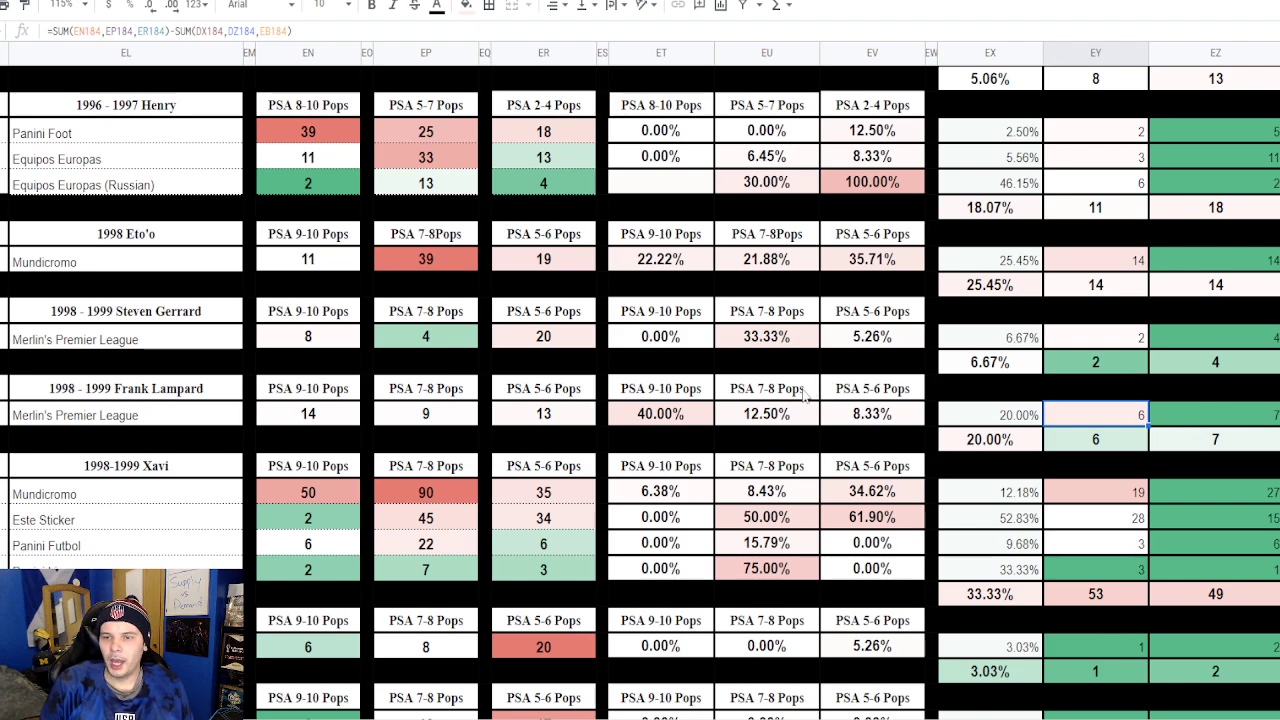
click(656, 416)
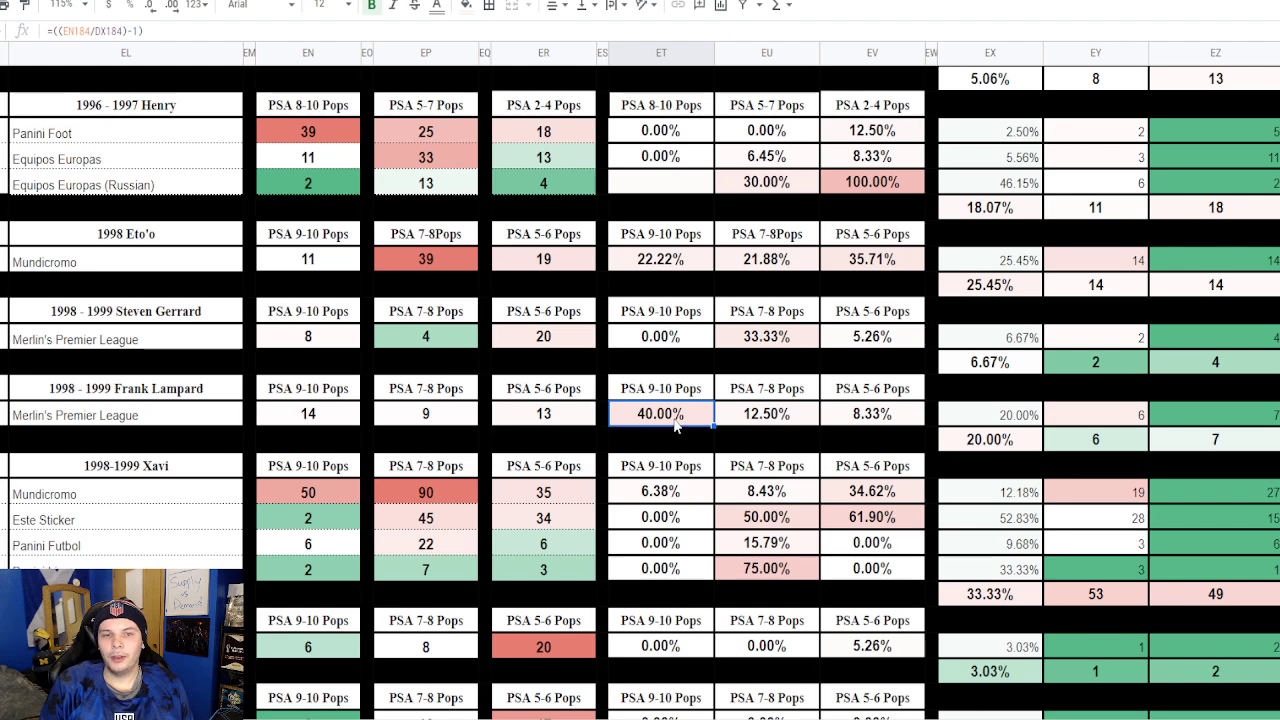
scroll(672, 424, down, 3)
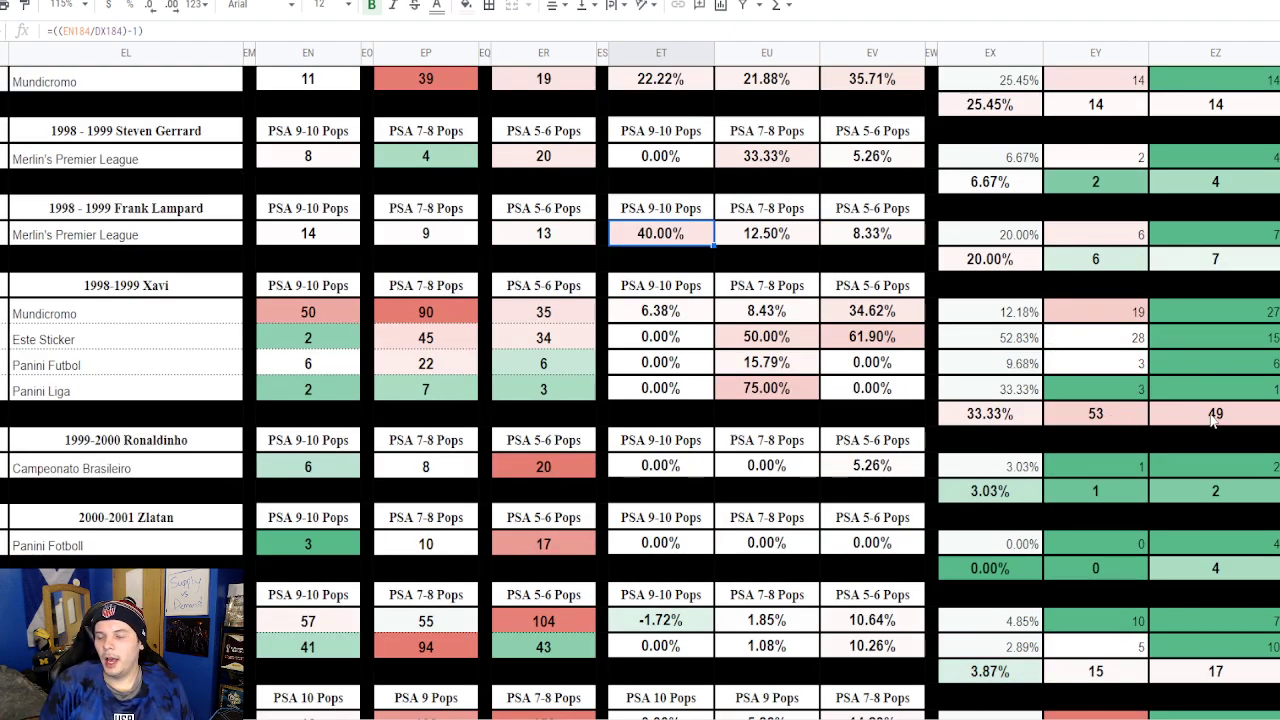
scroll(1195, 317, down, 3)
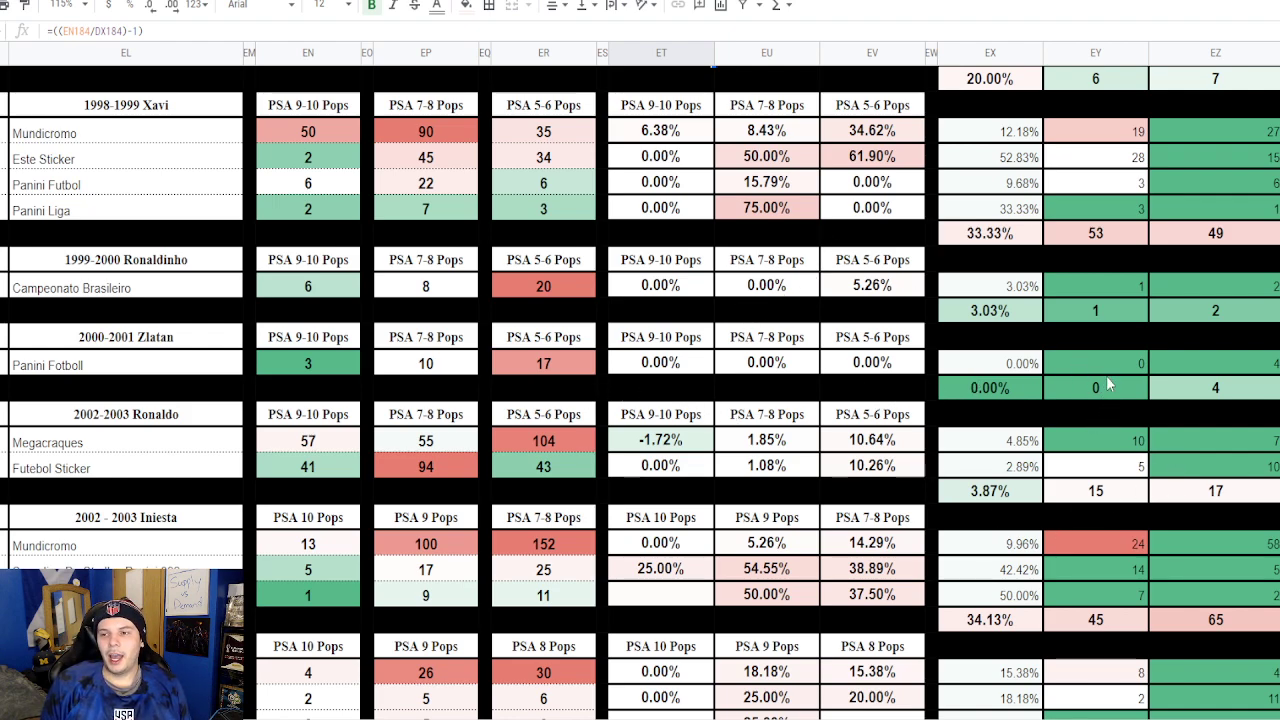
click(1228, 390)
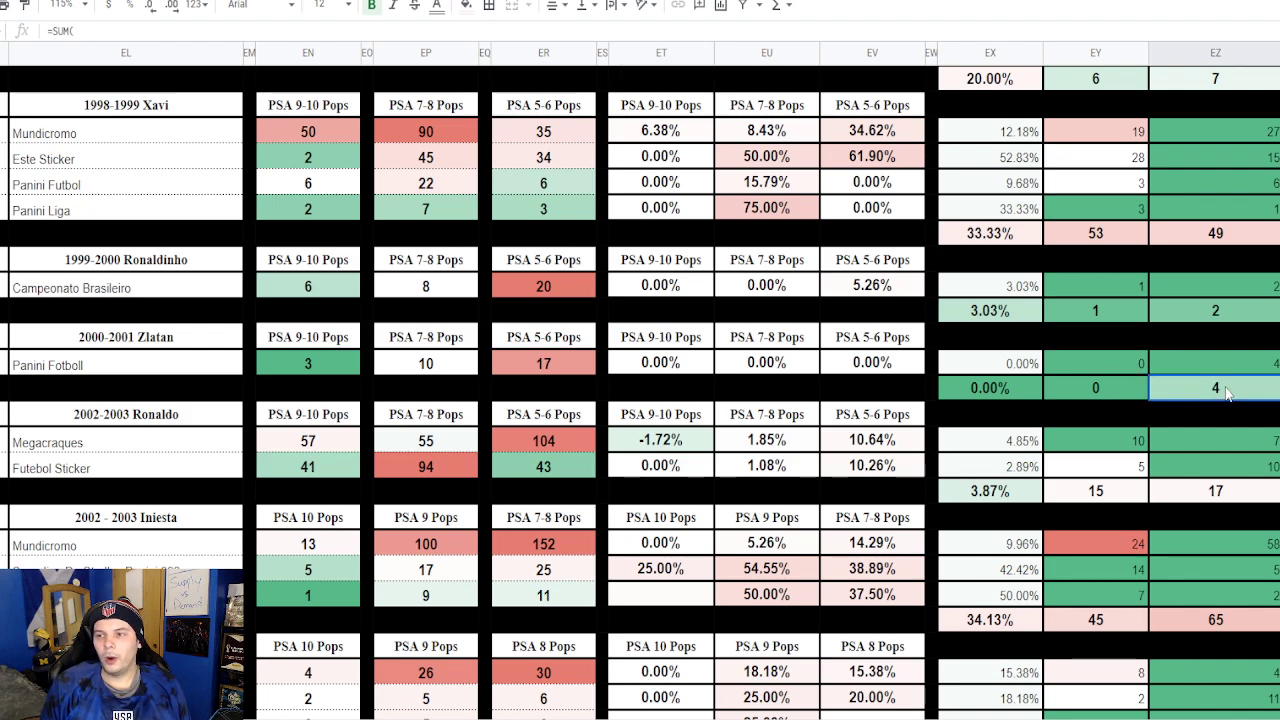
click(1099, 362)
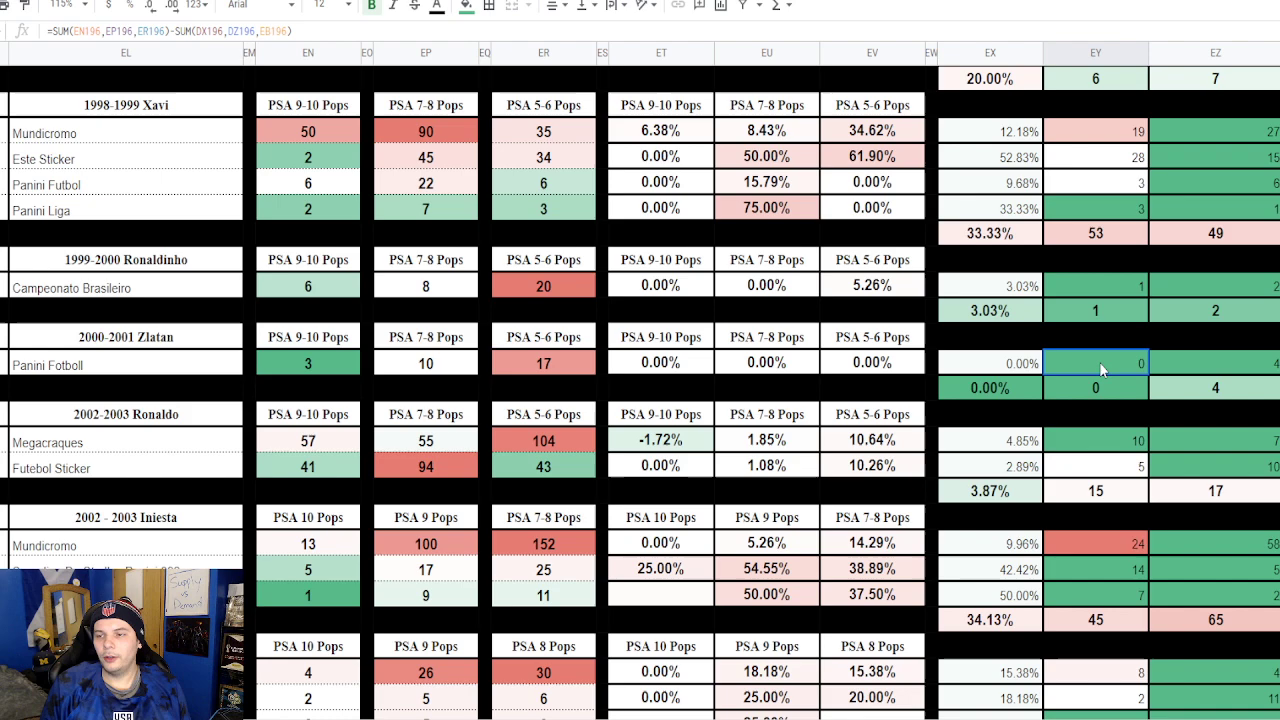
scroll(1099, 362, down, 3)
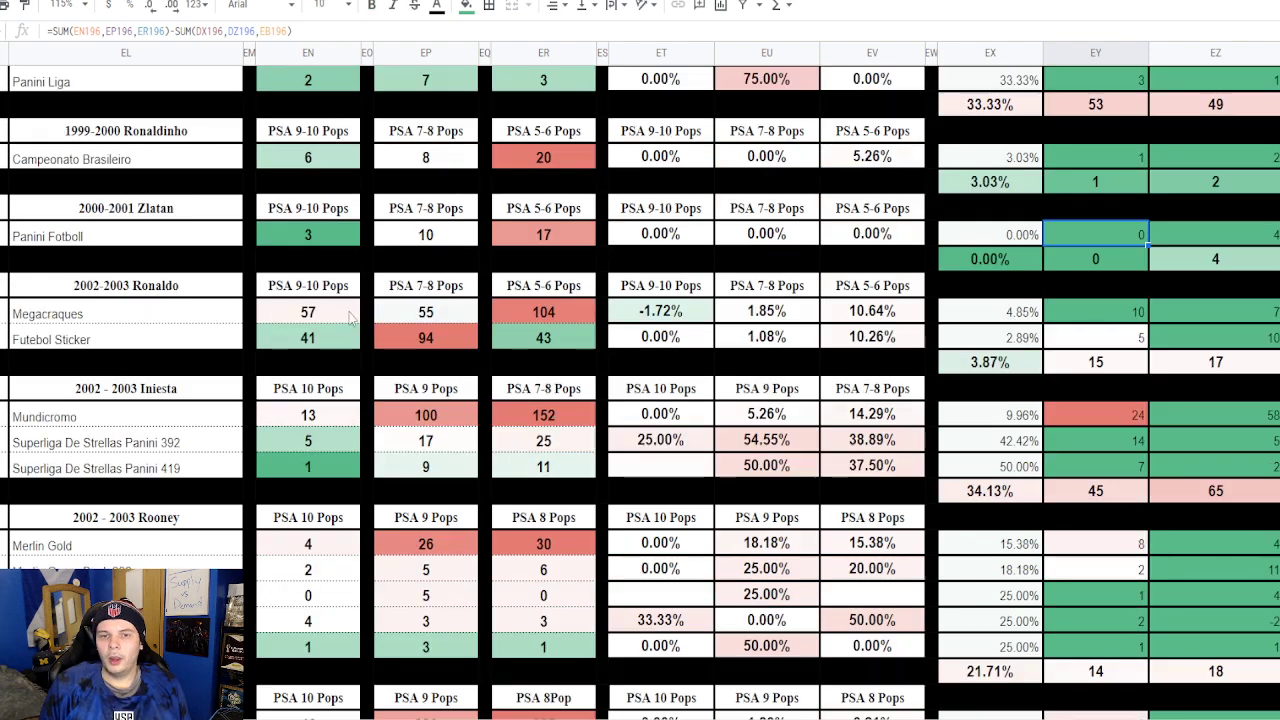
click(1110, 364)
click(1208, 366)
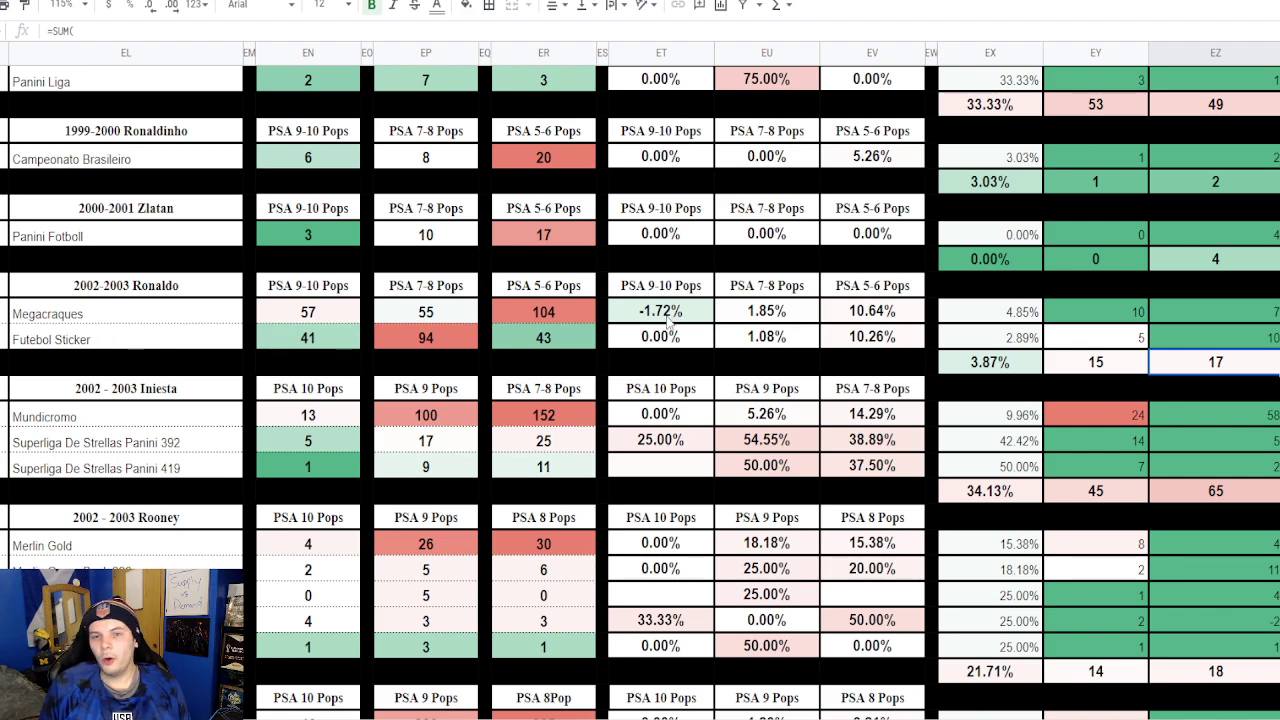
click(661, 321)
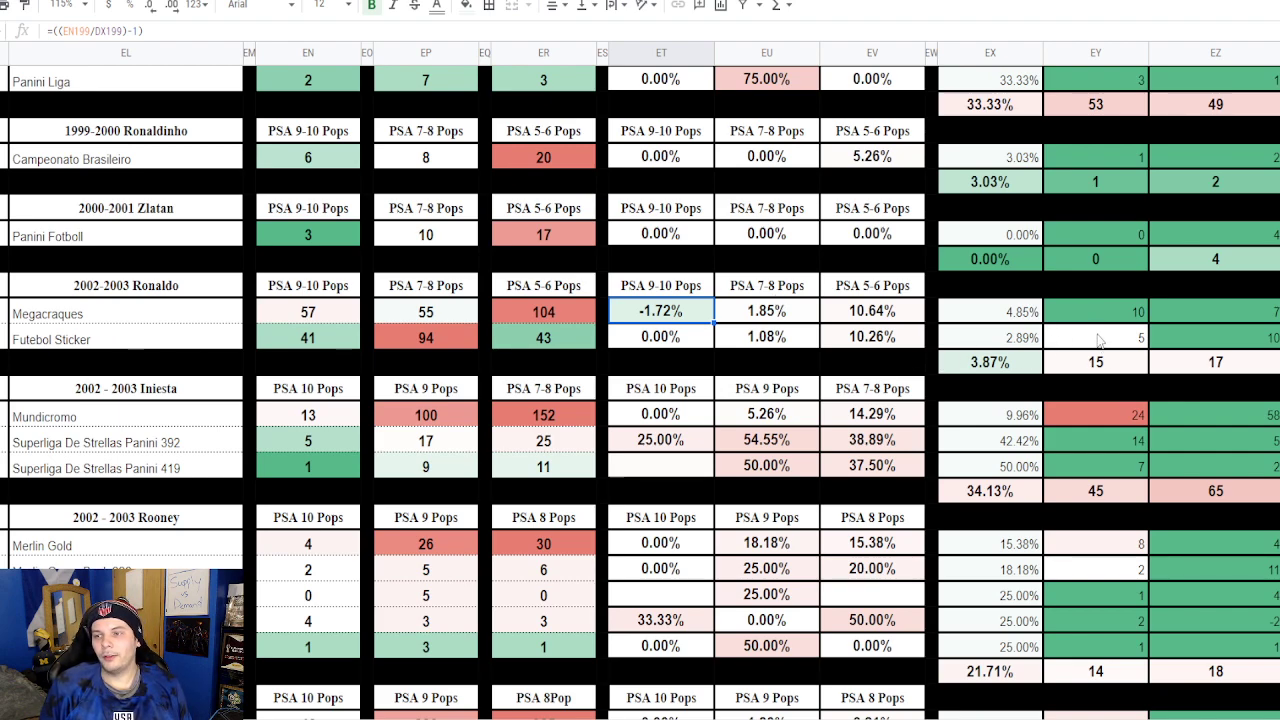
click(1226, 316)
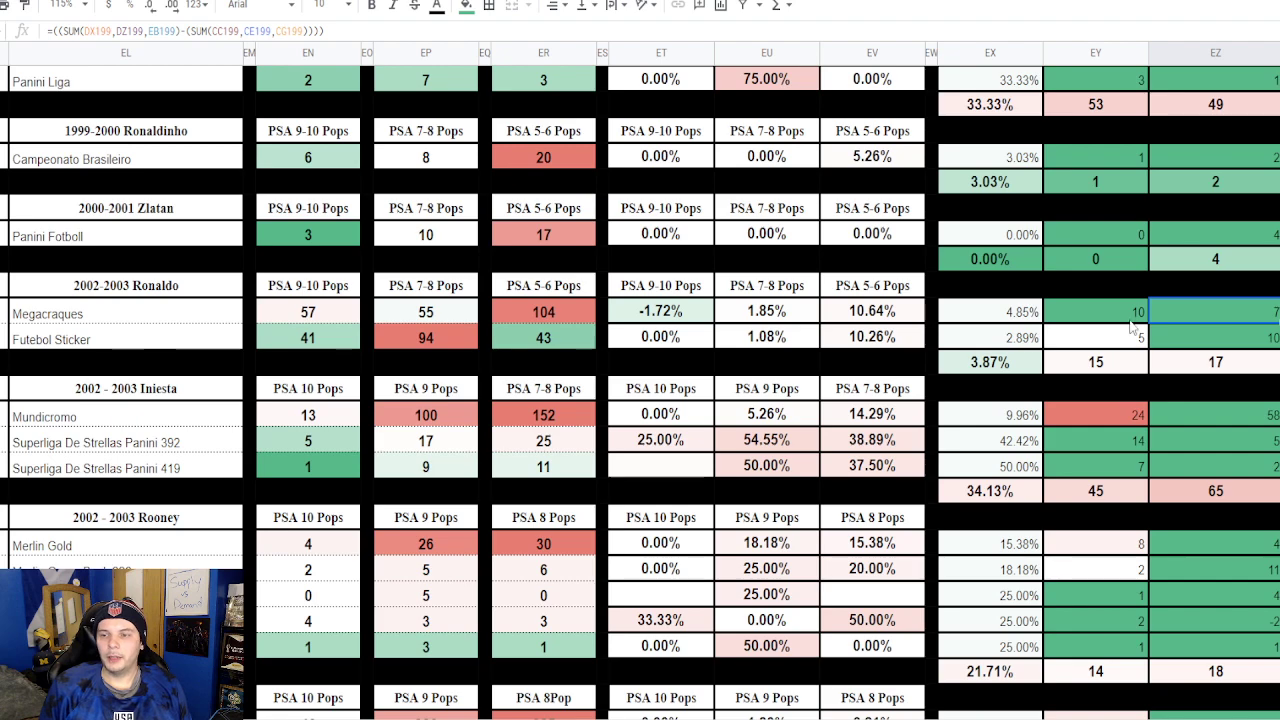
scroll(1125, 335, down, 3)
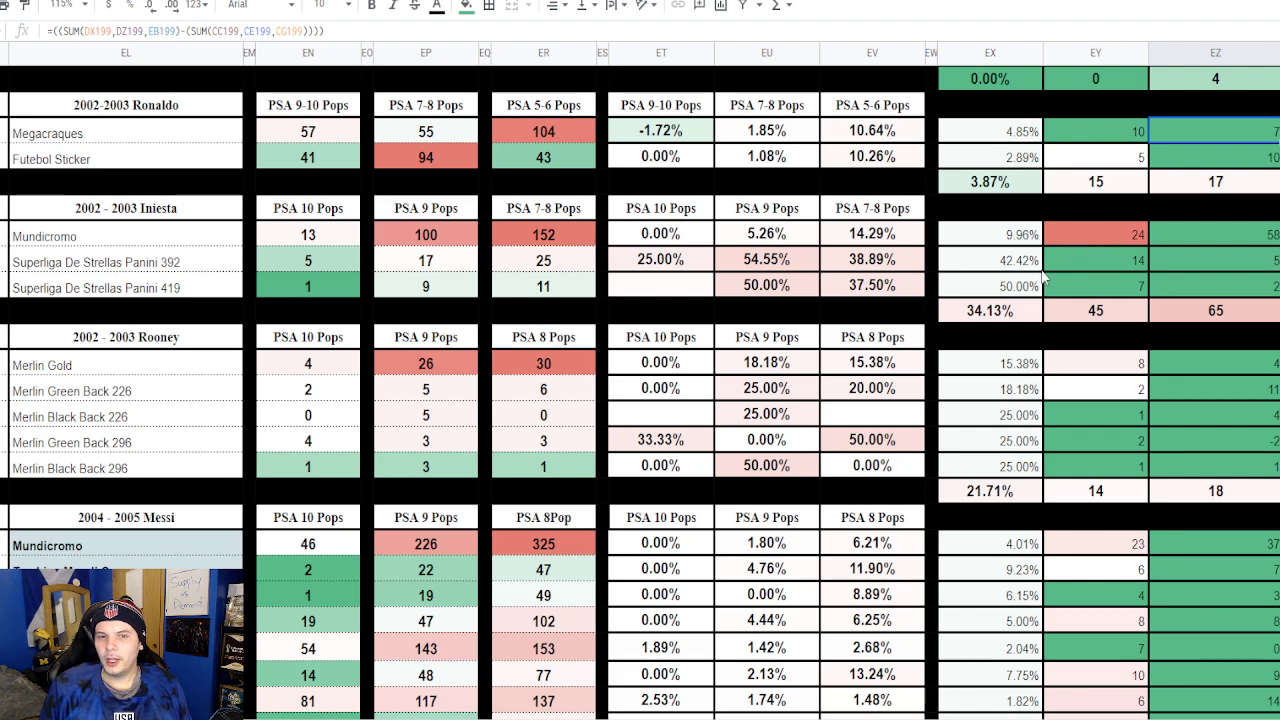
click(1213, 236)
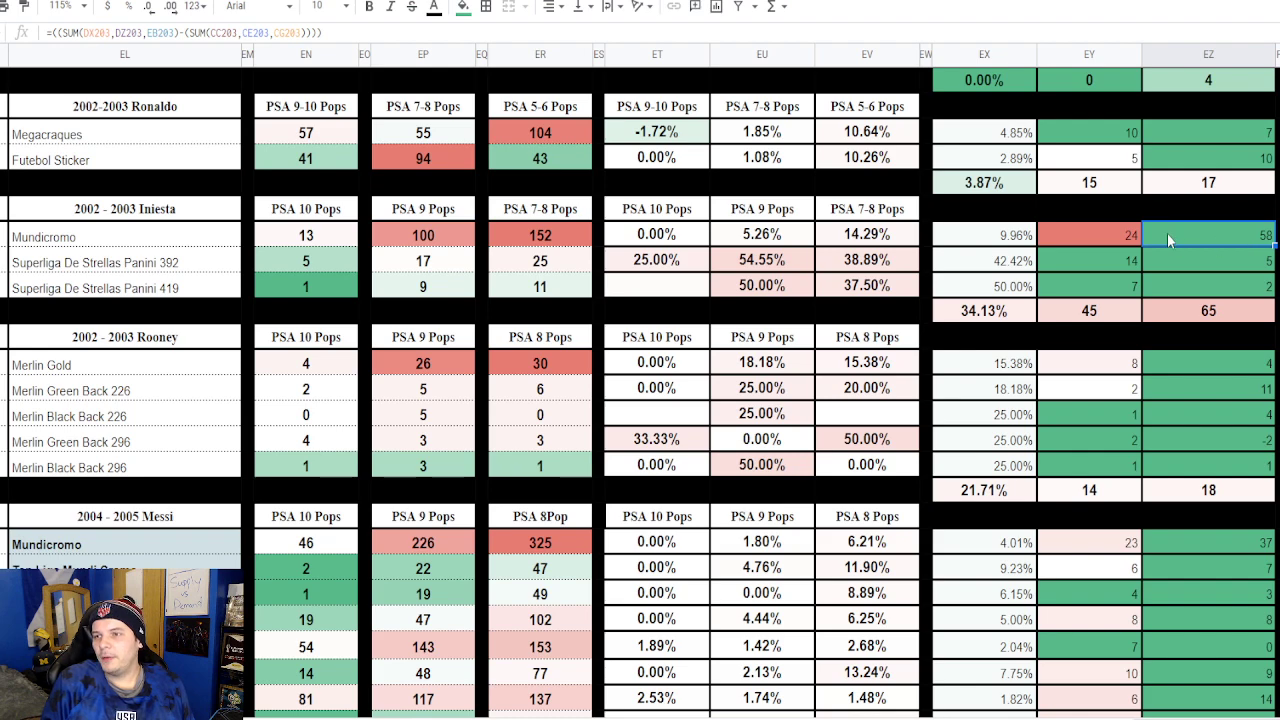
click(1110, 241)
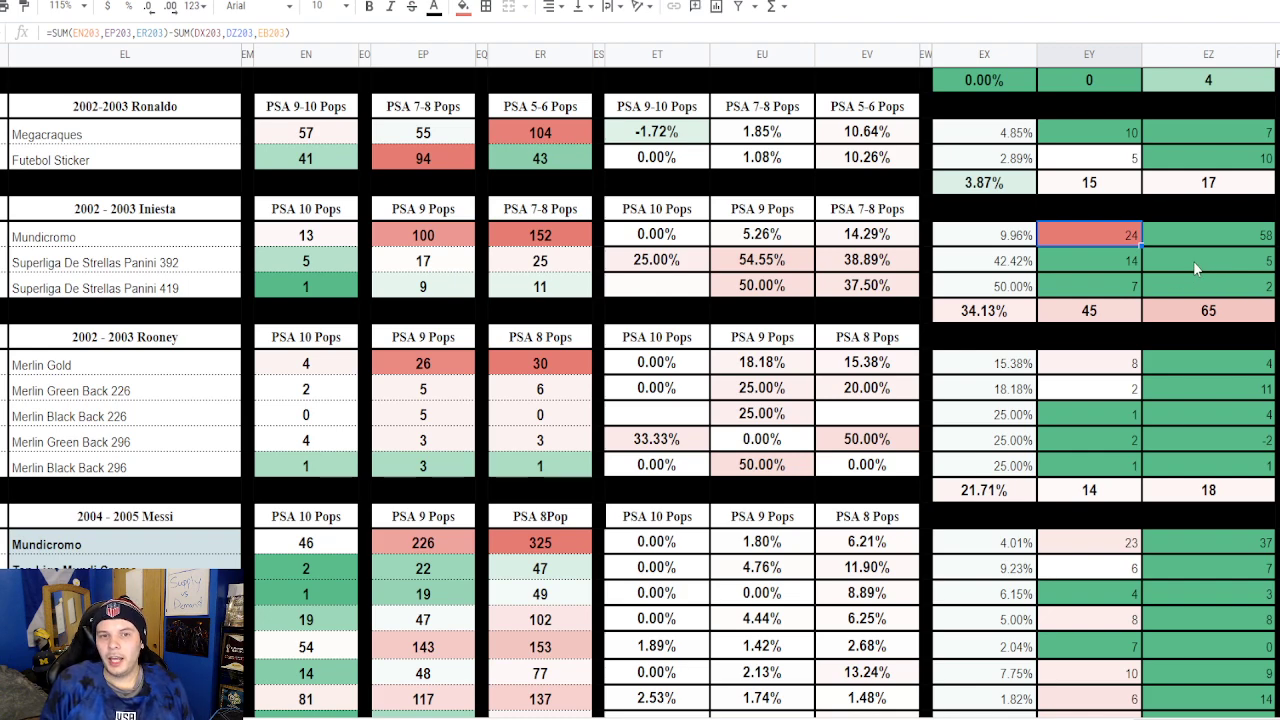
click(1094, 269)
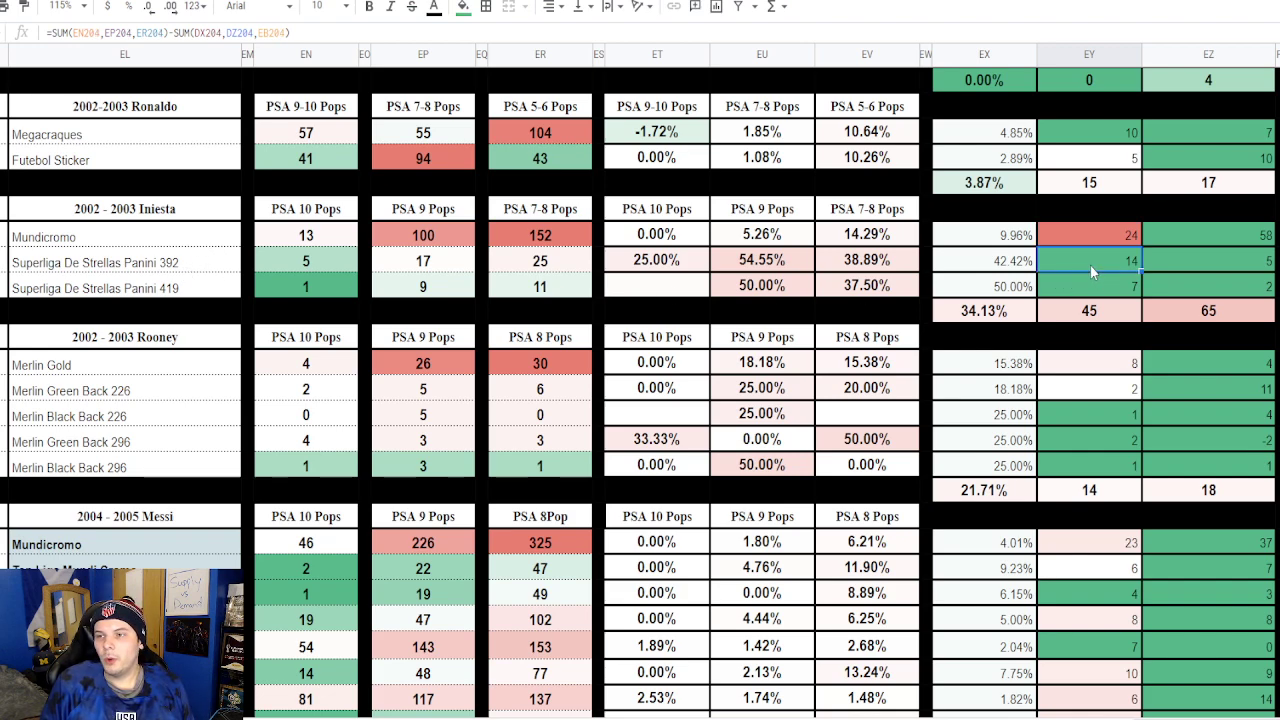
click(137, 292)
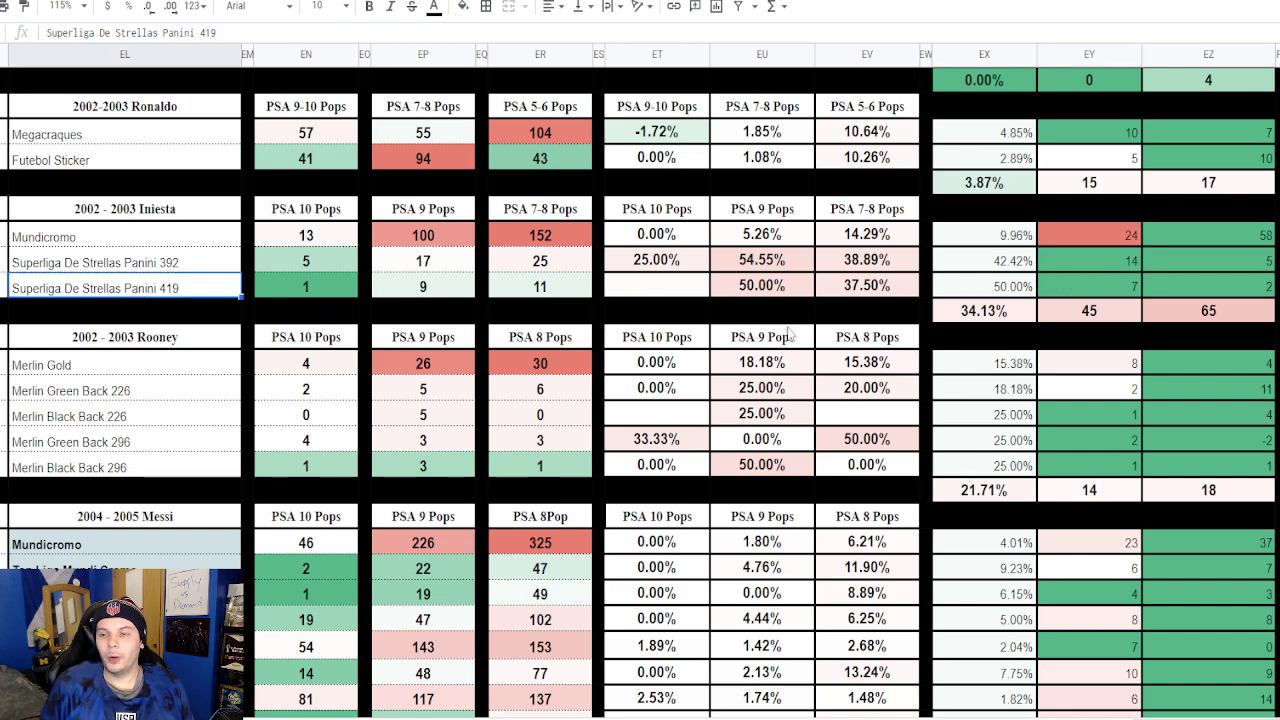
click(1115, 288)
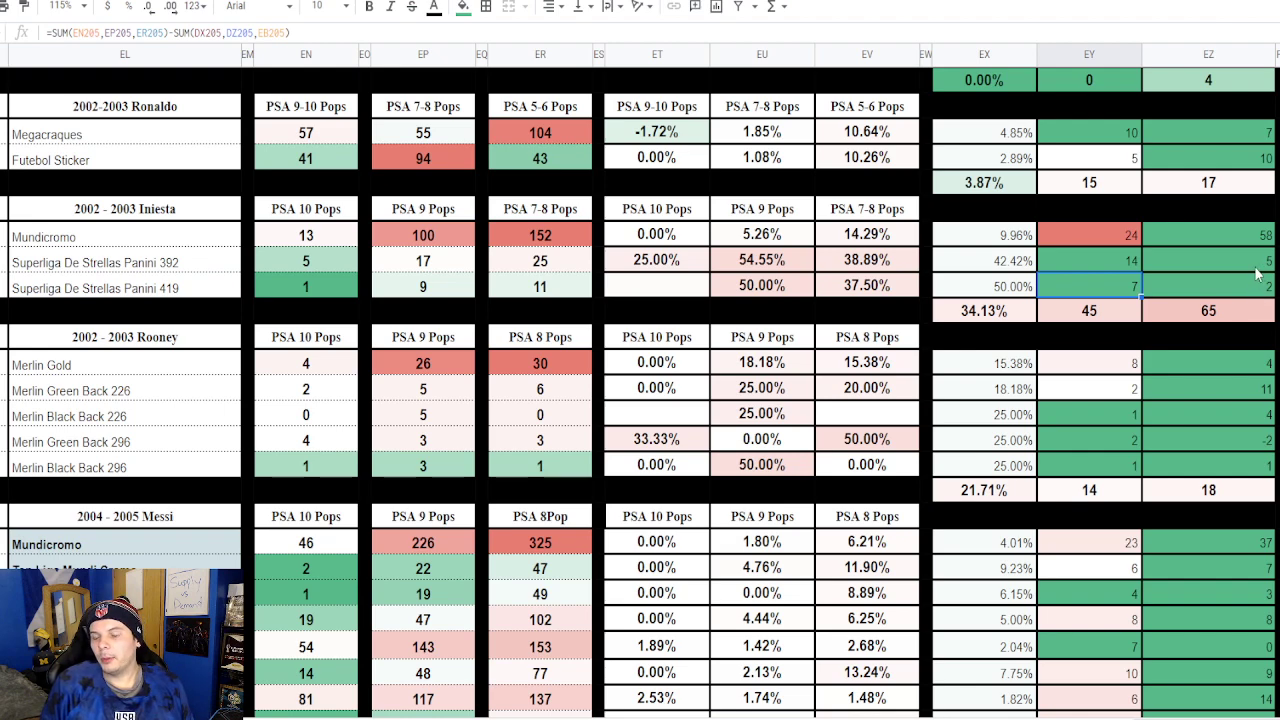
drag(1260, 261, 1260, 288)
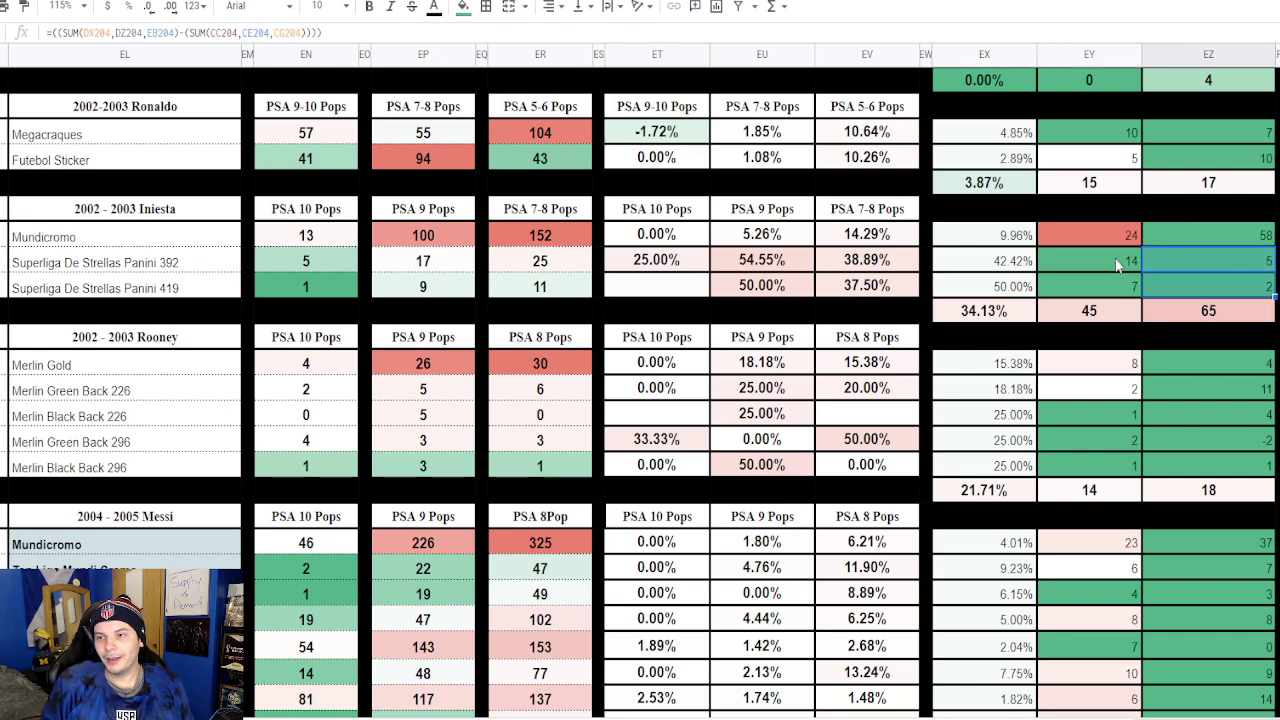
drag(1118, 263, 1100, 292)
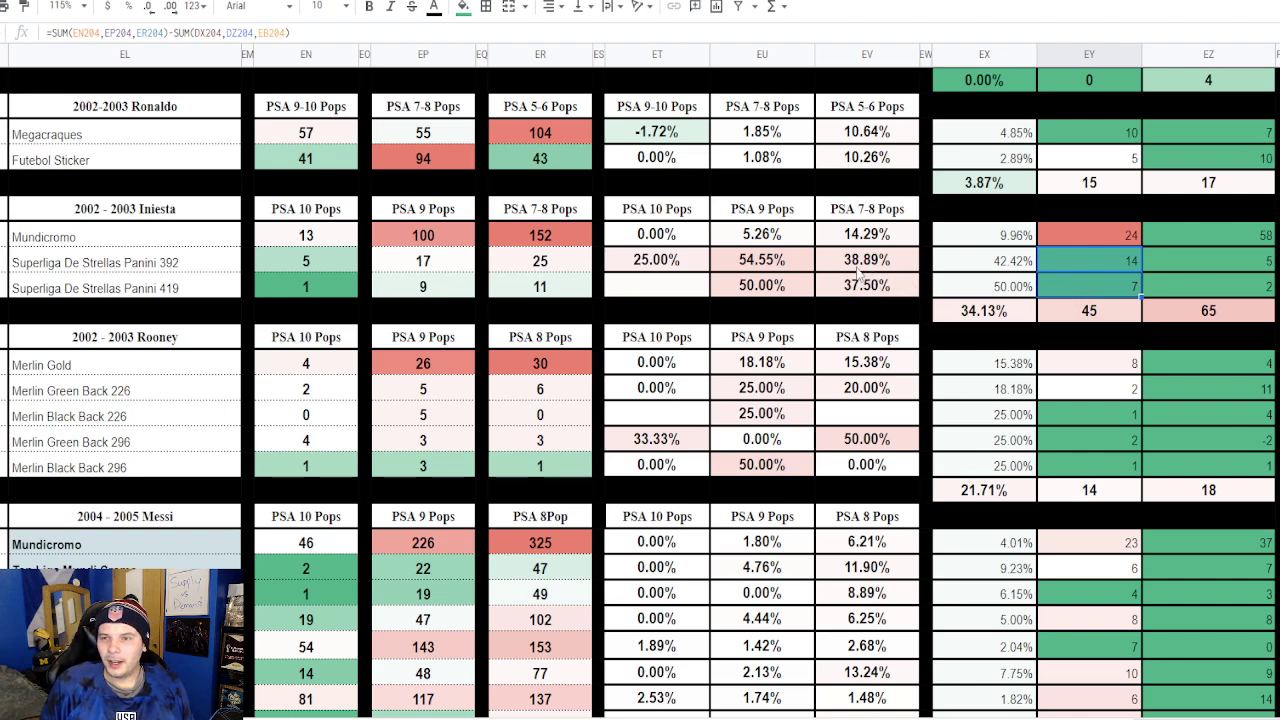
scroll(760, 265, down, 3)
click(1103, 320)
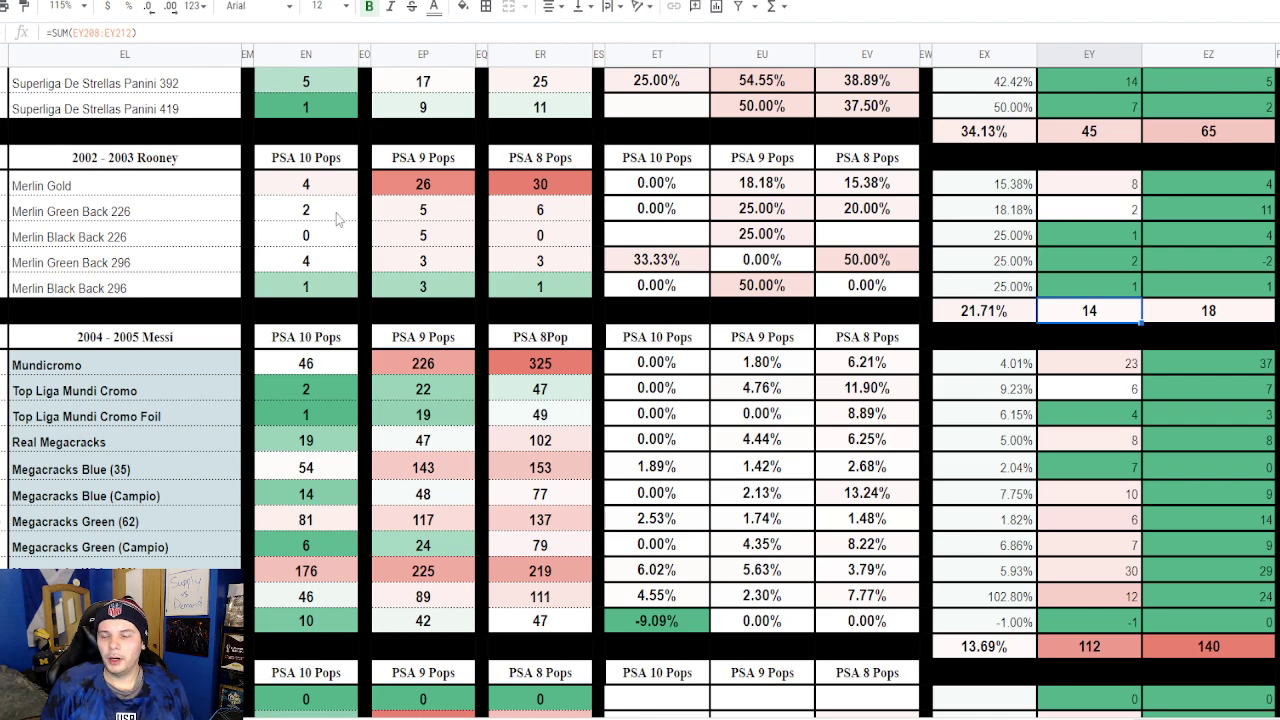
scroll(403, 267, down, 2)
click(340, 337)
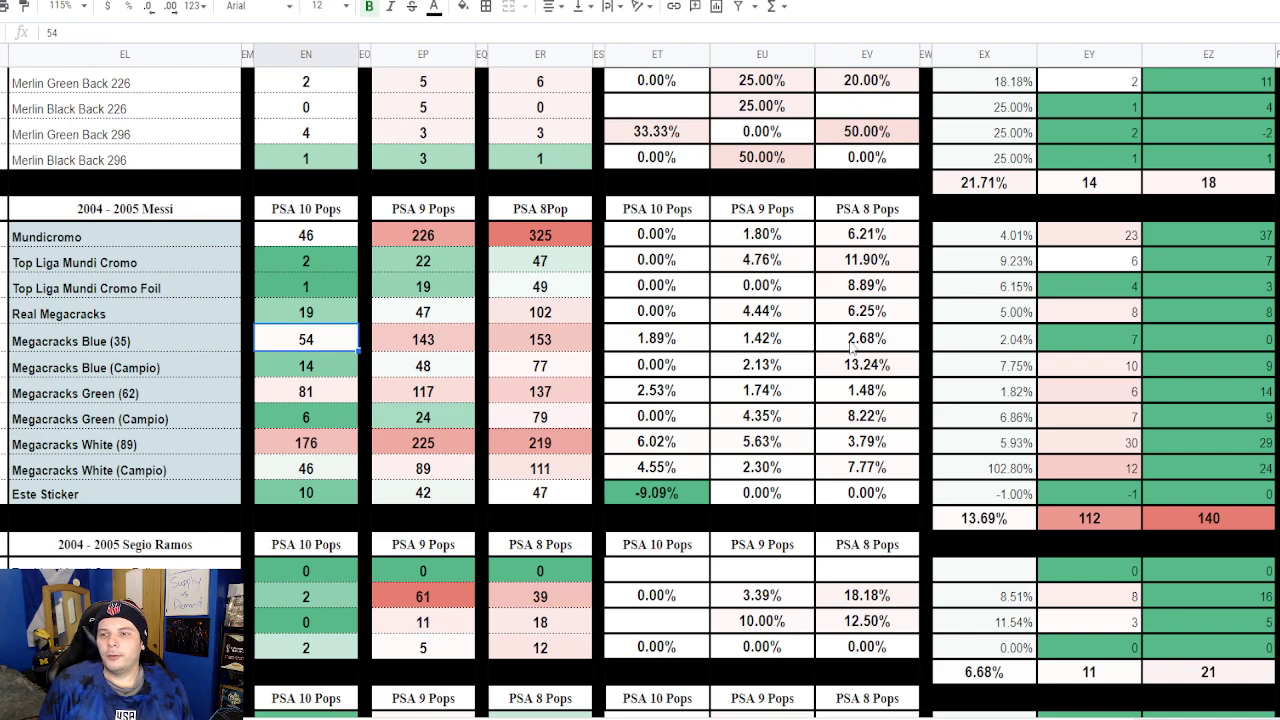
click(1150, 525)
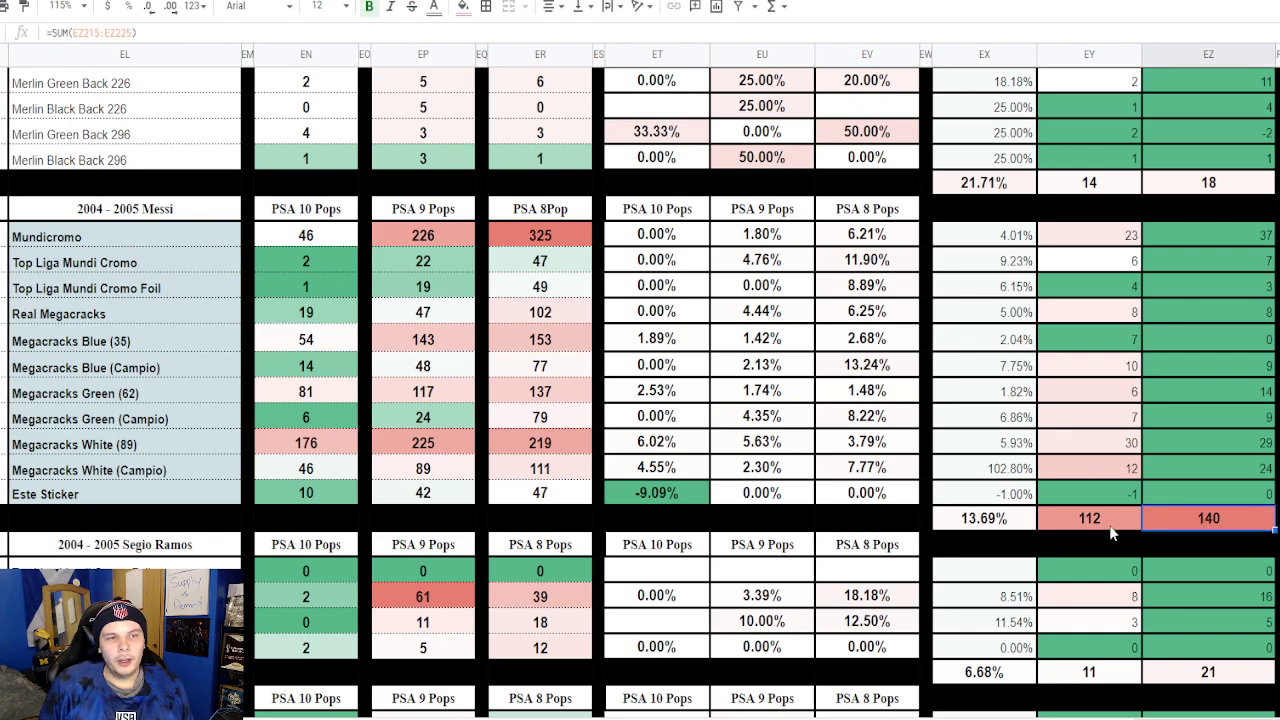
click(1095, 525)
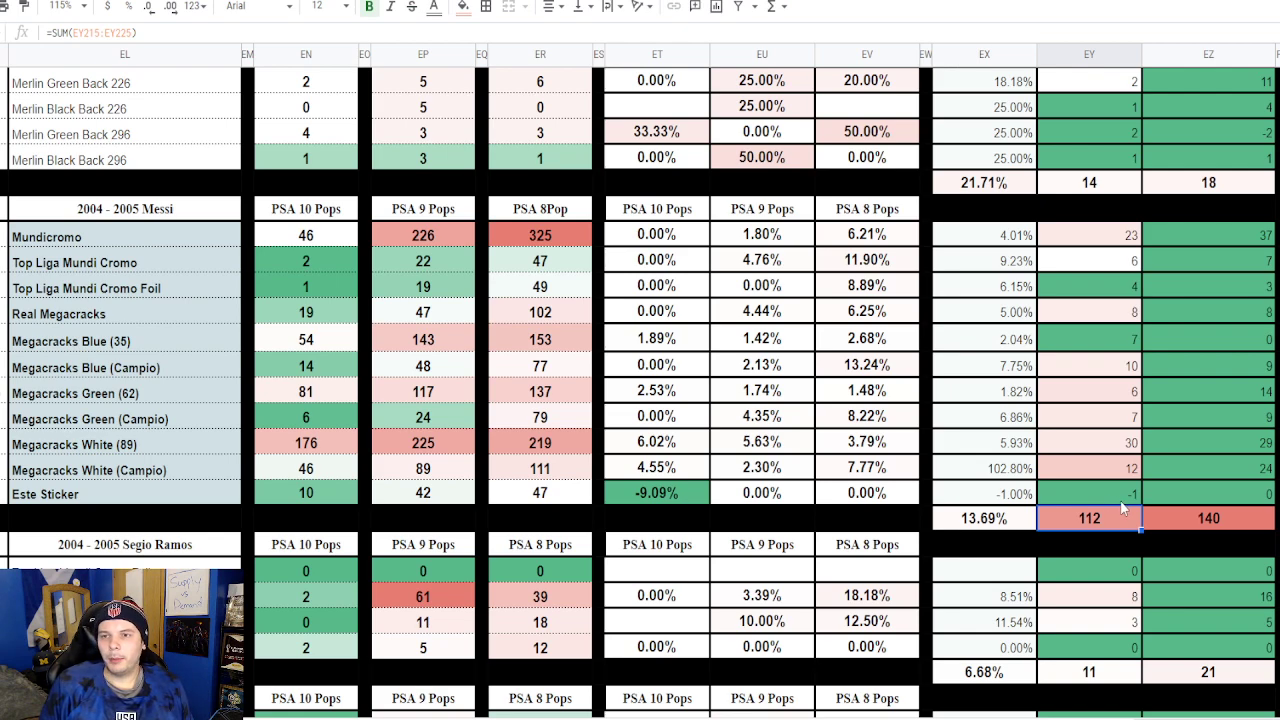
drag(655, 234, 653, 373)
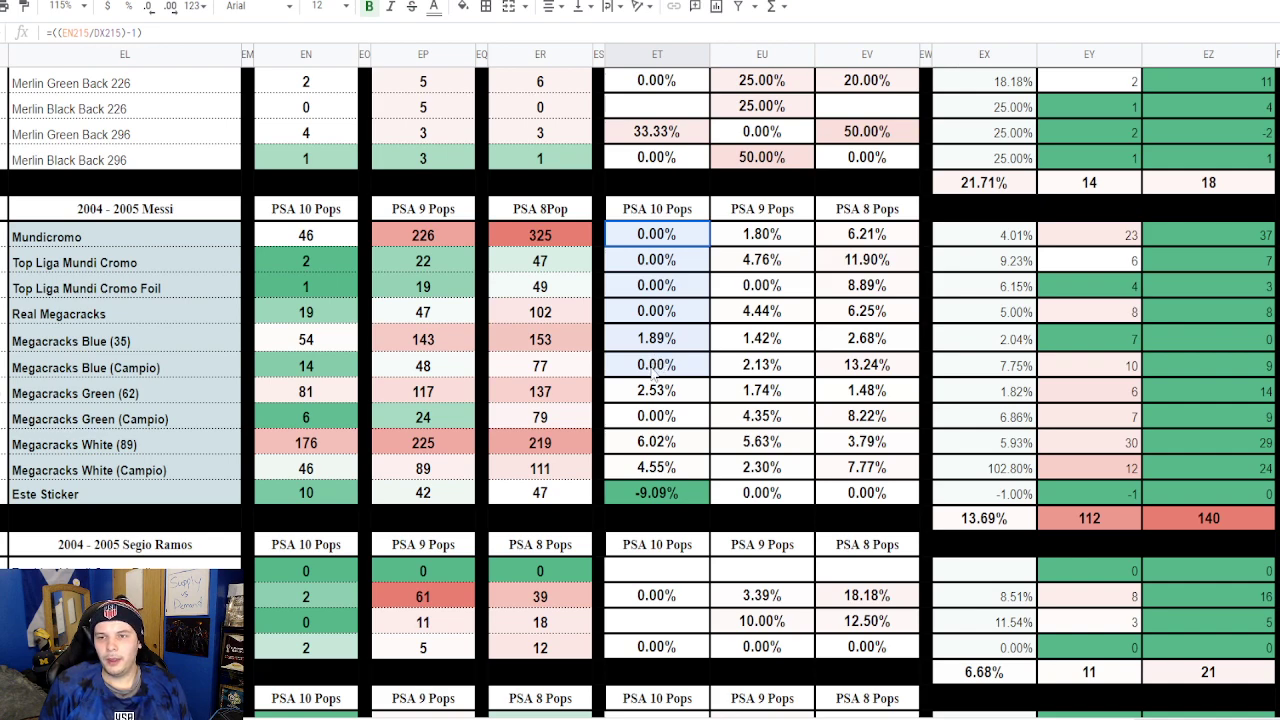
click(130, 341)
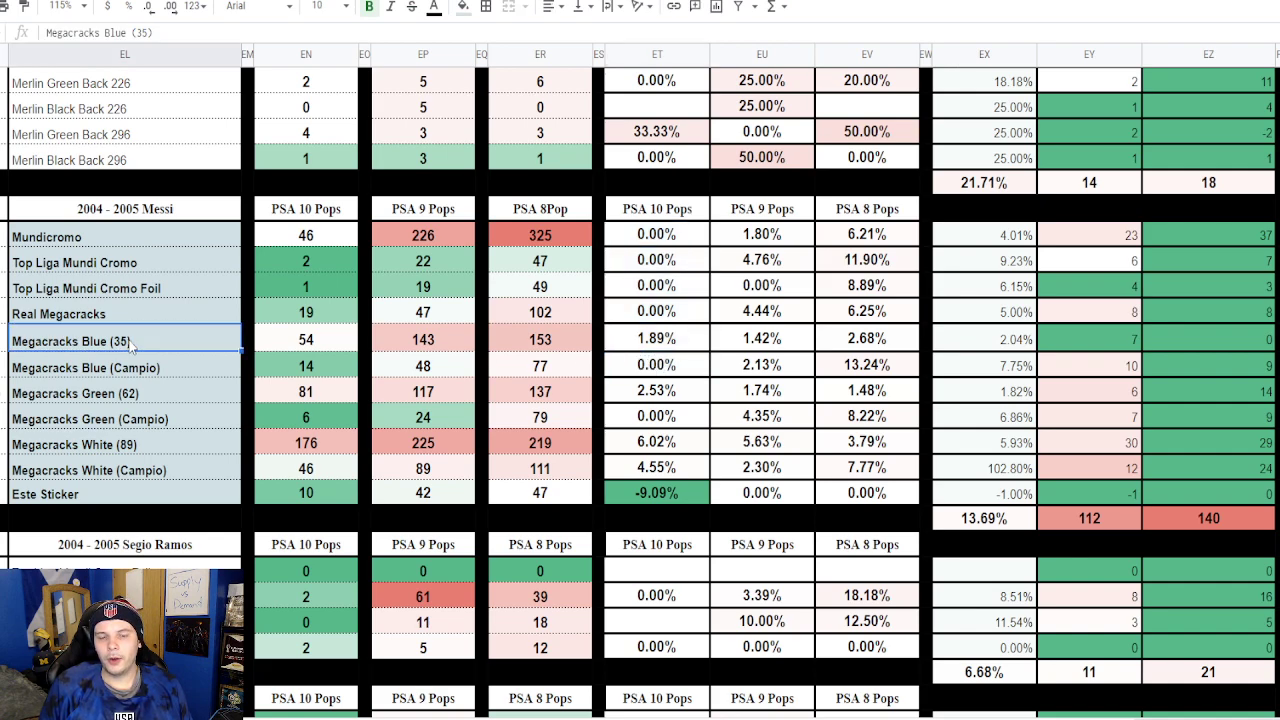
click(660, 392)
click(106, 391)
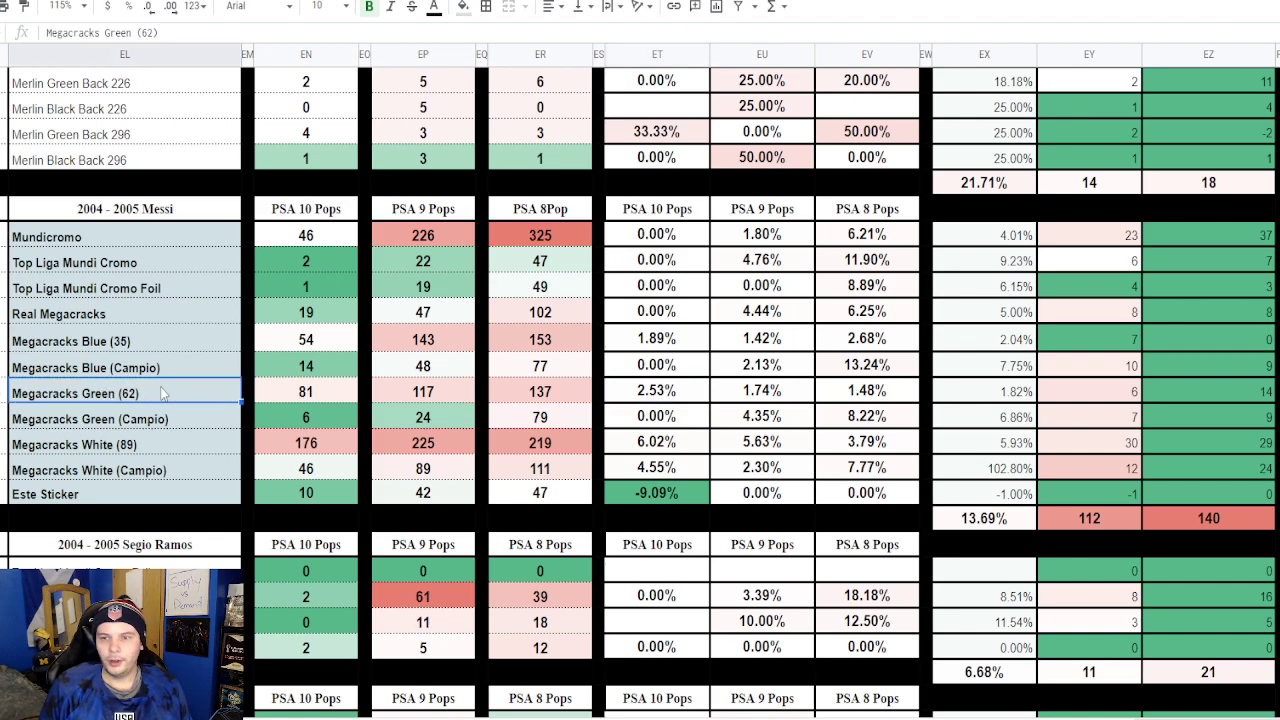
click(101, 448)
double_click(100, 468)
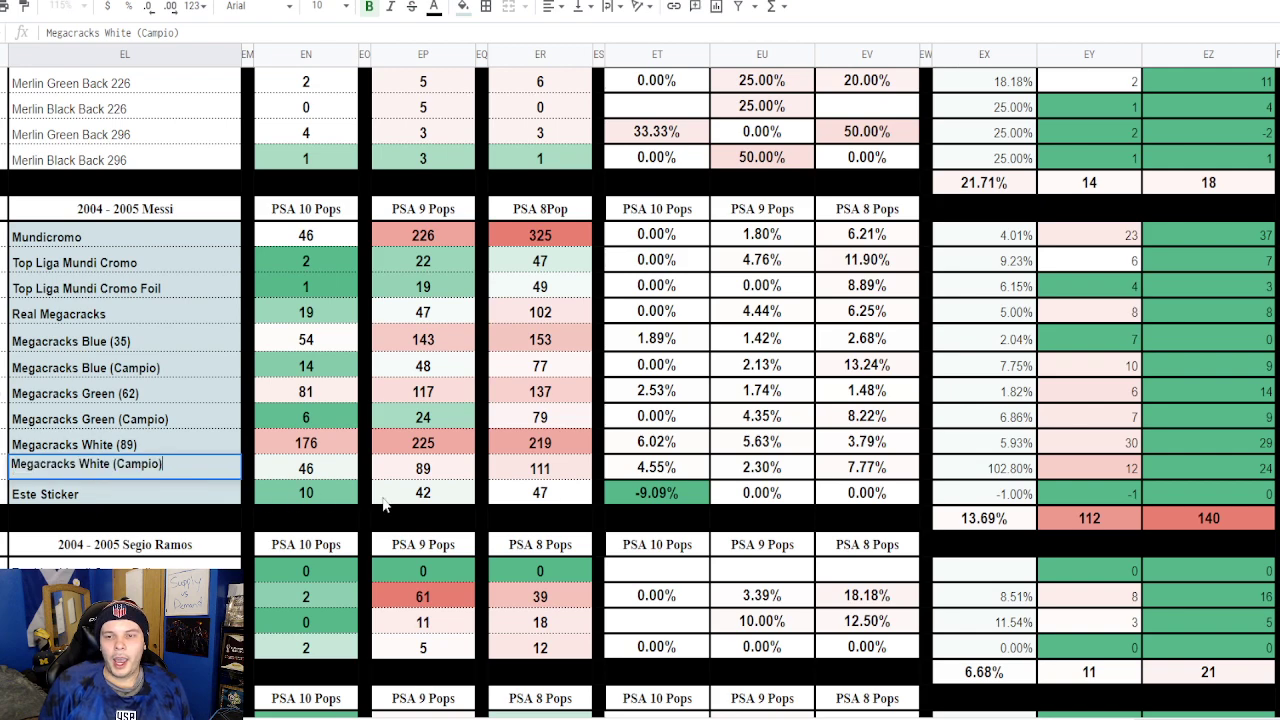
click(645, 500)
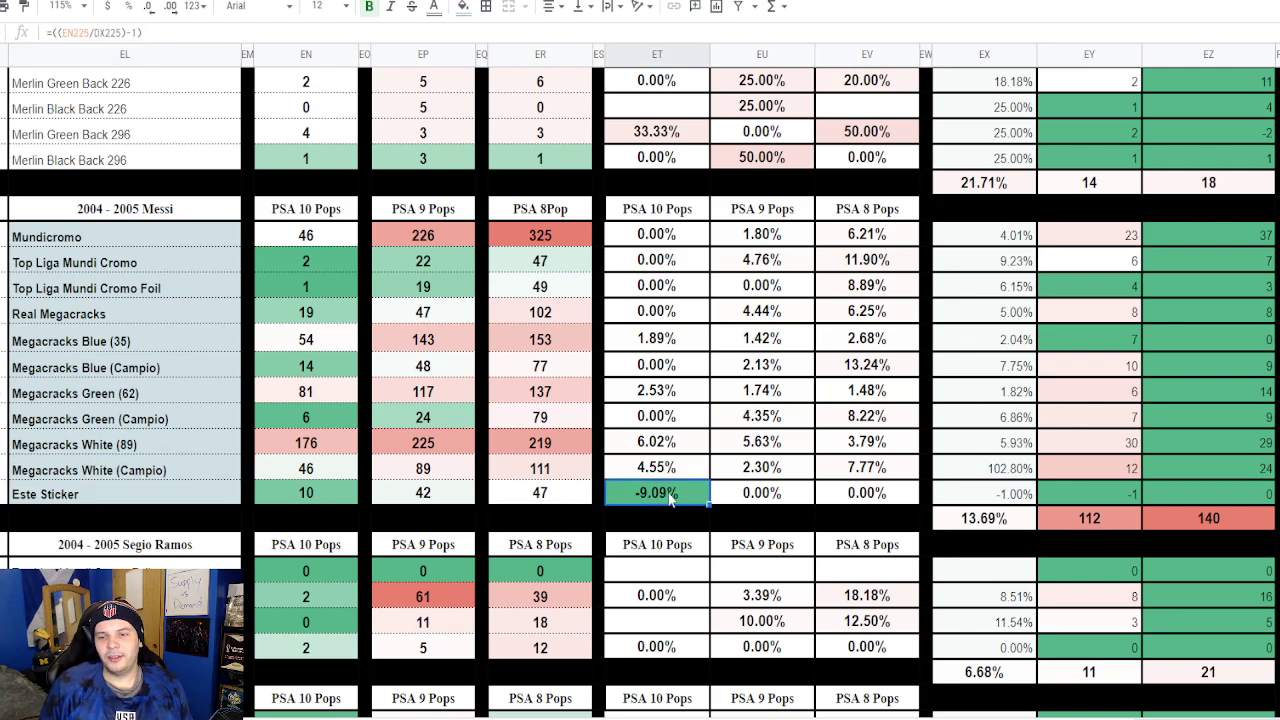
click(1145, 491)
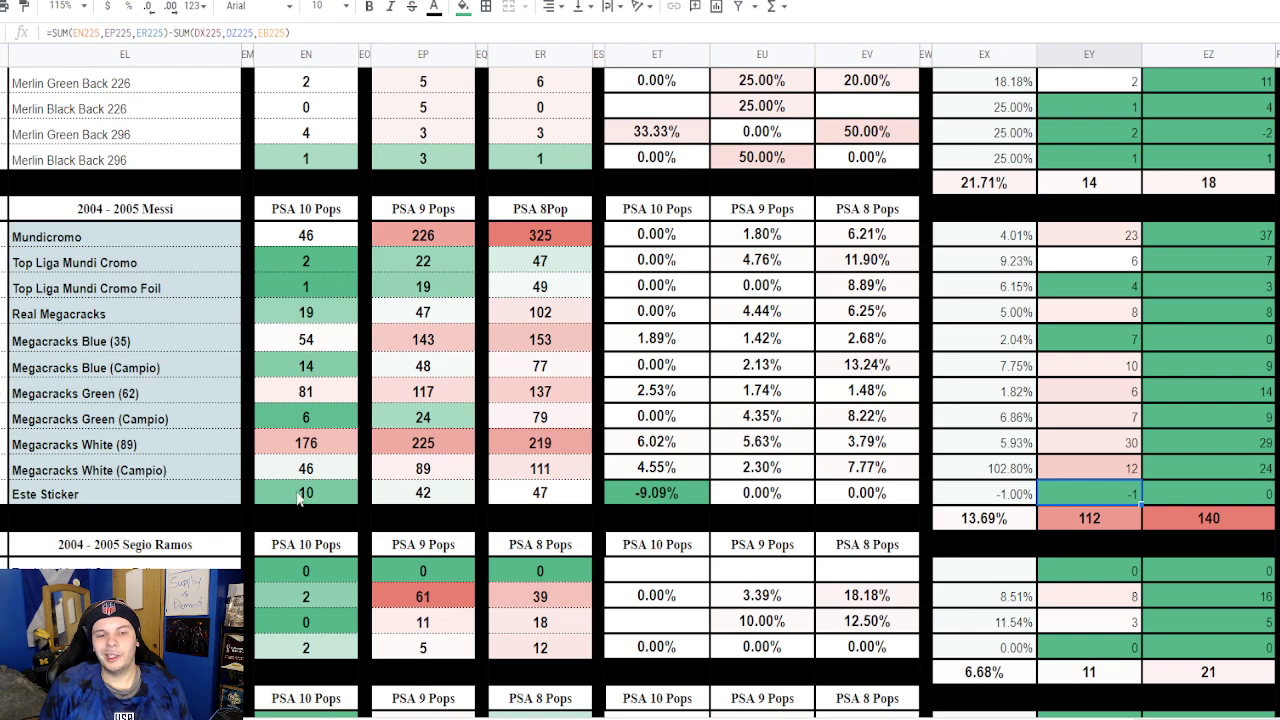
click(306, 496)
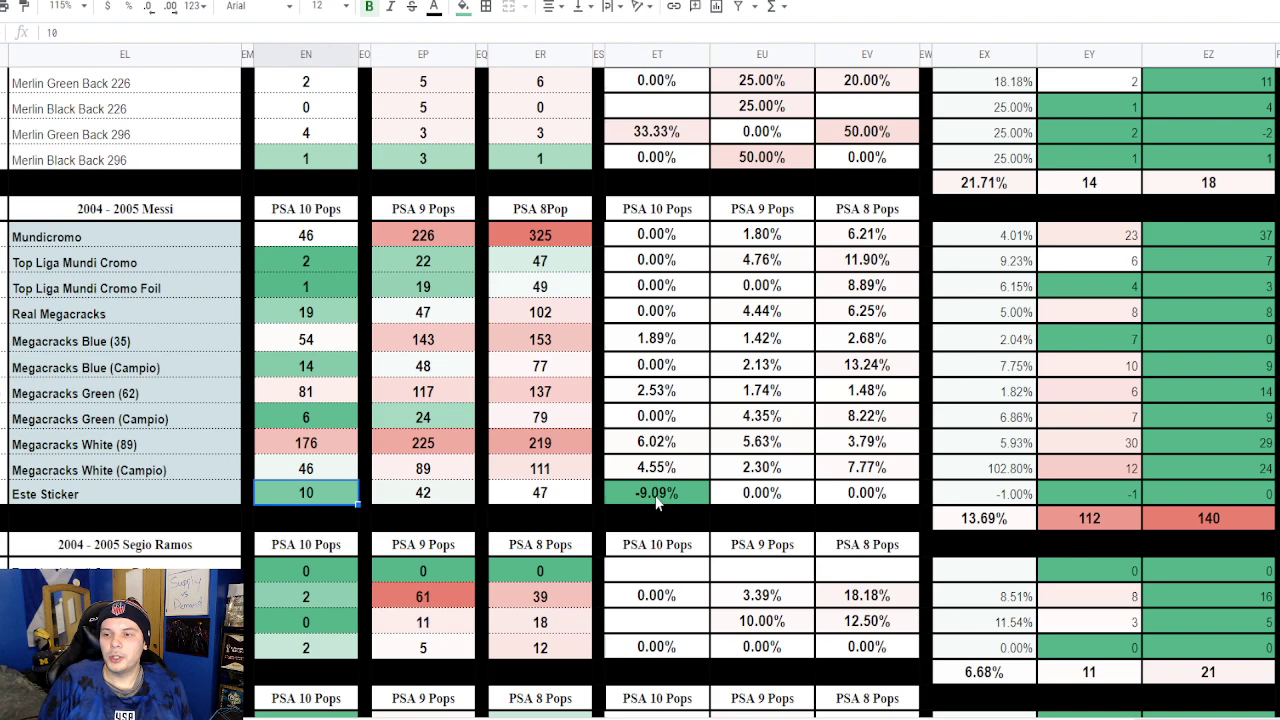
click(1070, 240)
click(1094, 447)
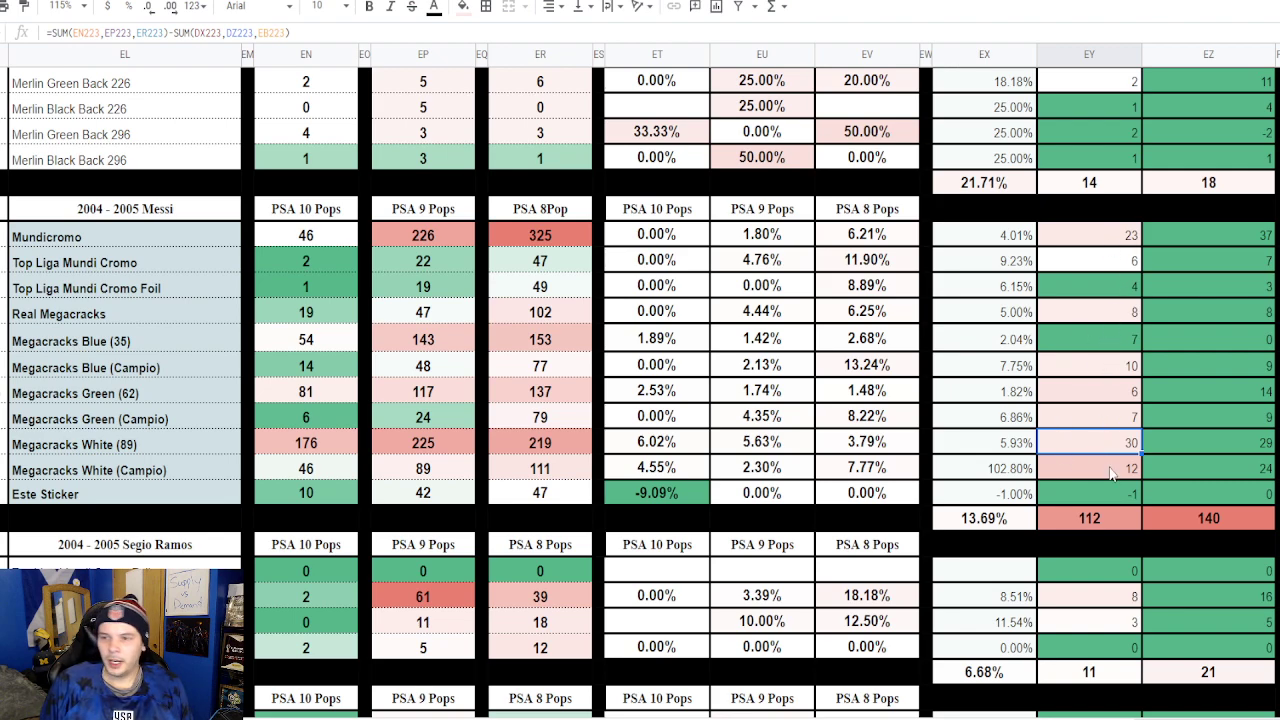
scroll(214, 264, down, 3)
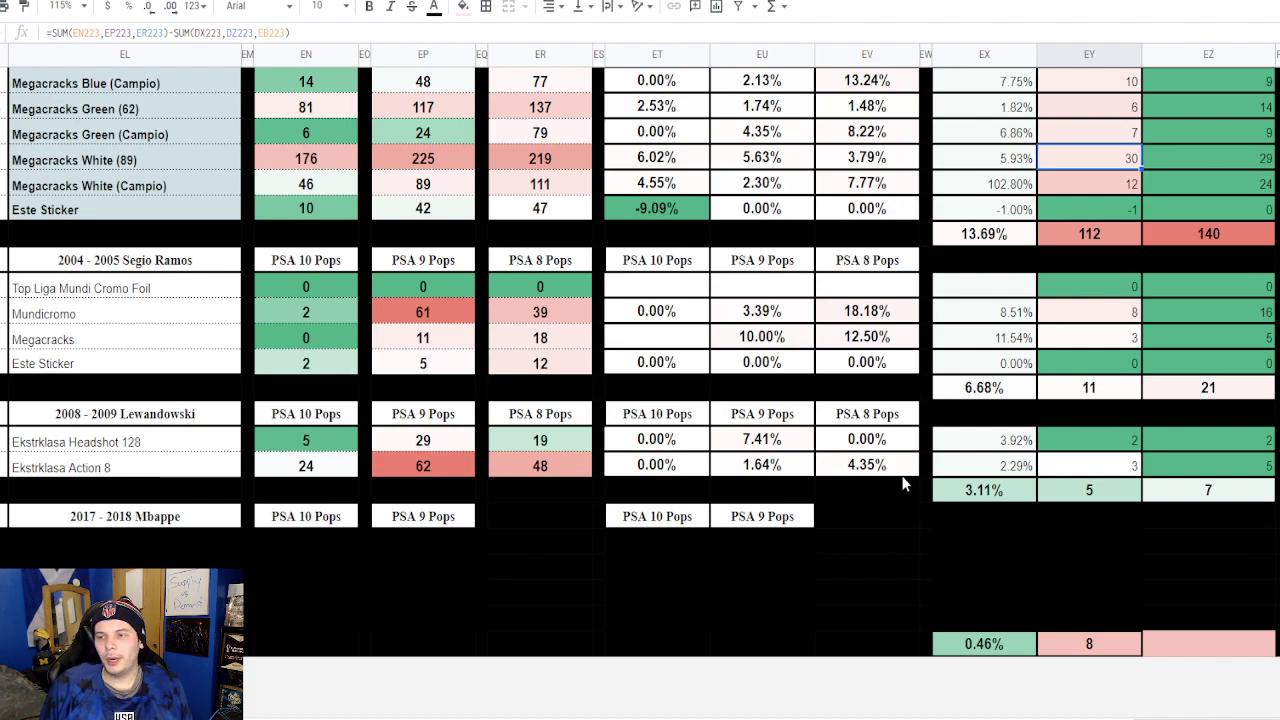
click(1226, 496)
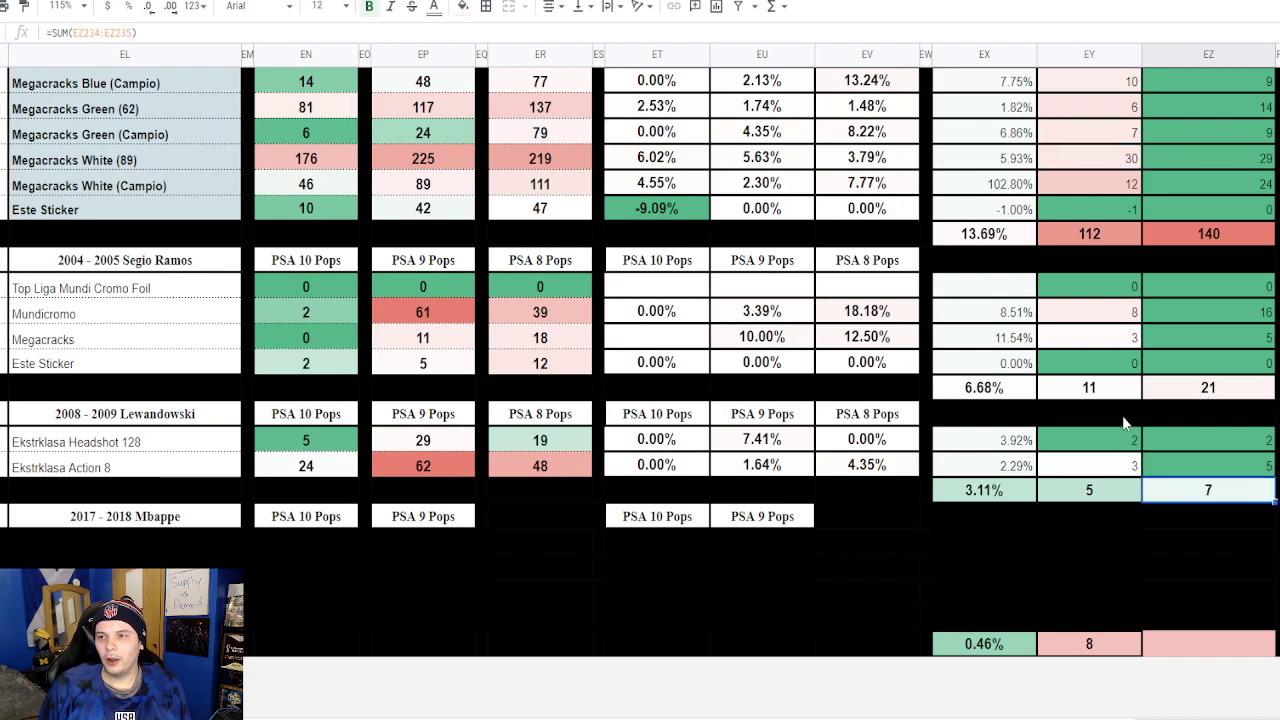
scroll(1155, 390, up, 1)
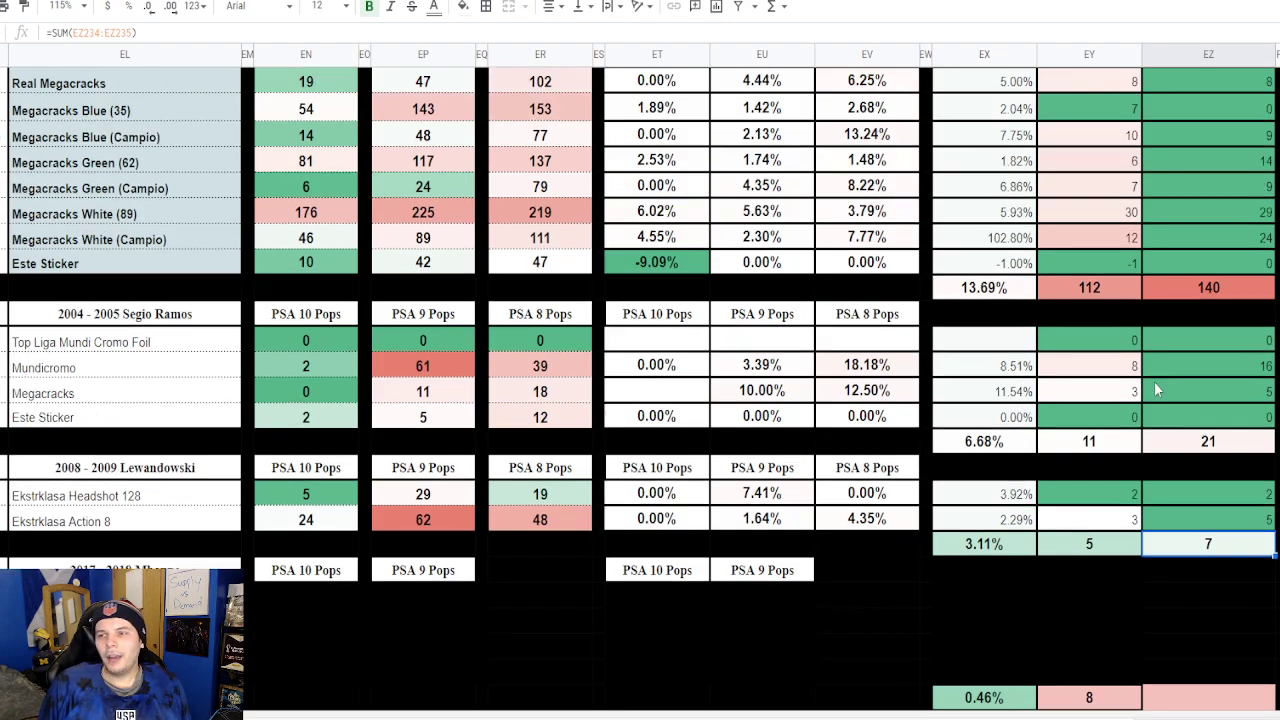
scroll(1156, 348, up, 7)
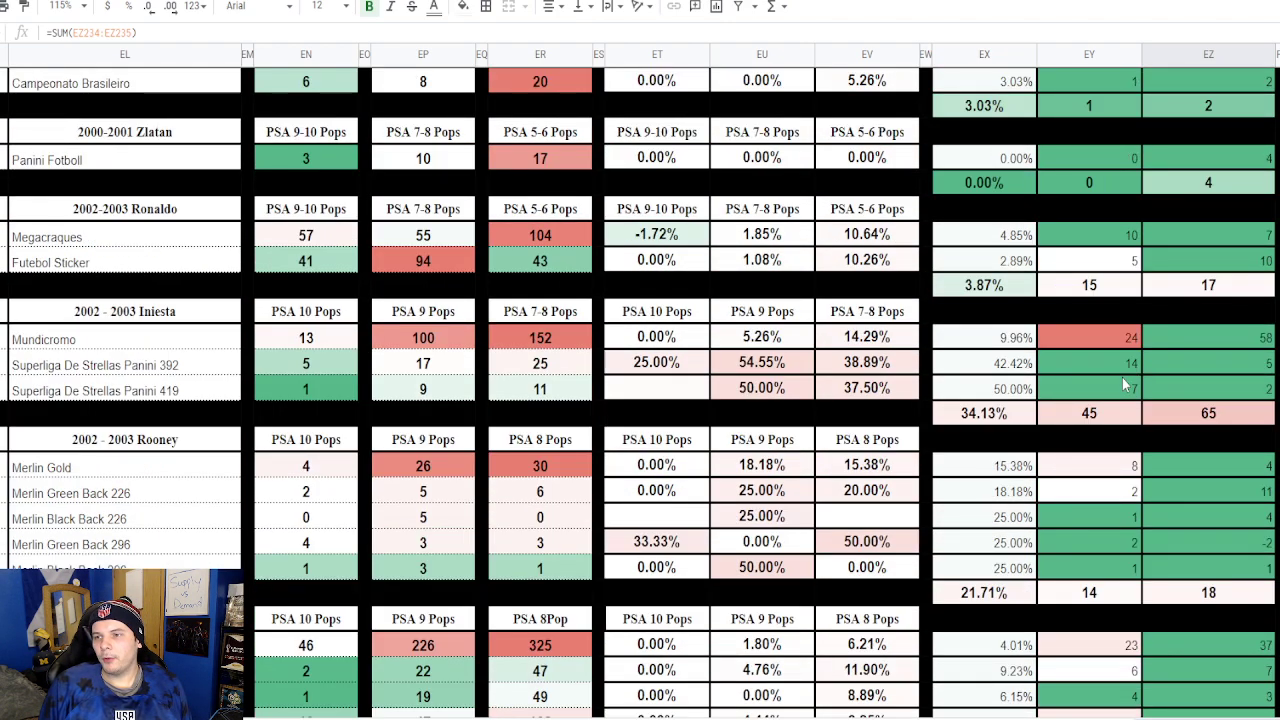
scroll(1122, 377, down, 10)
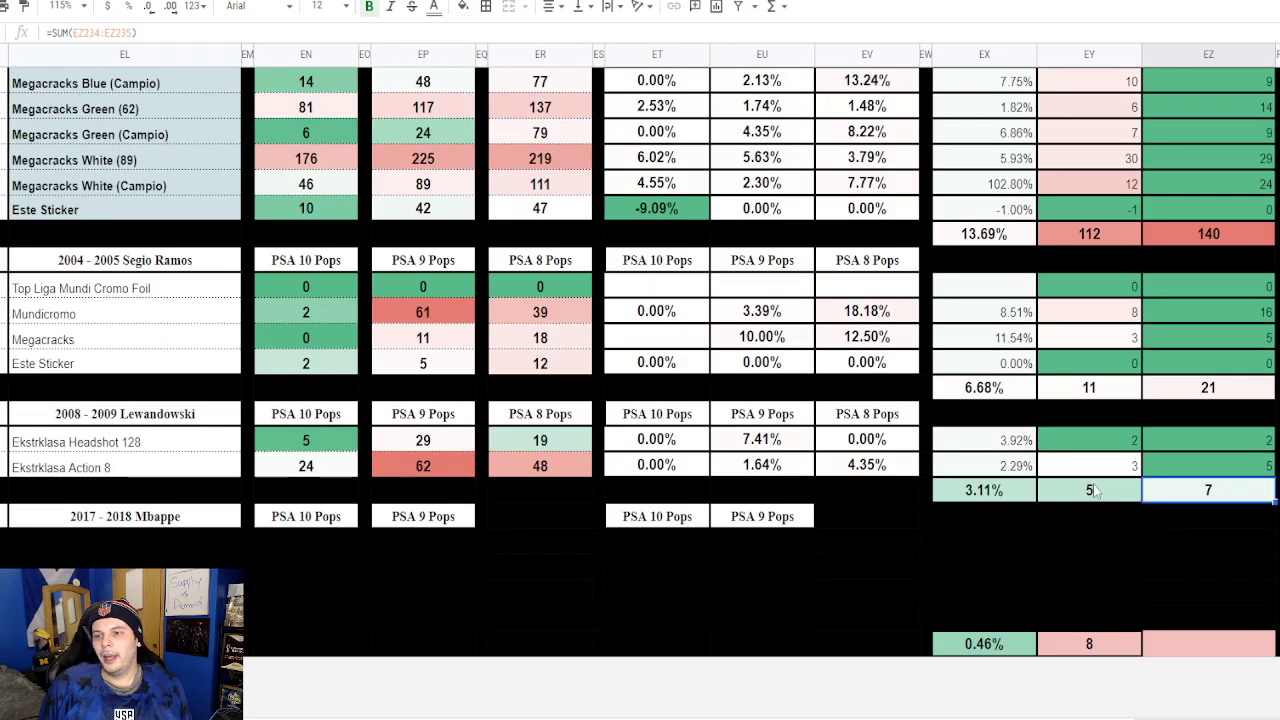
scroll(1093, 489, up, 10)
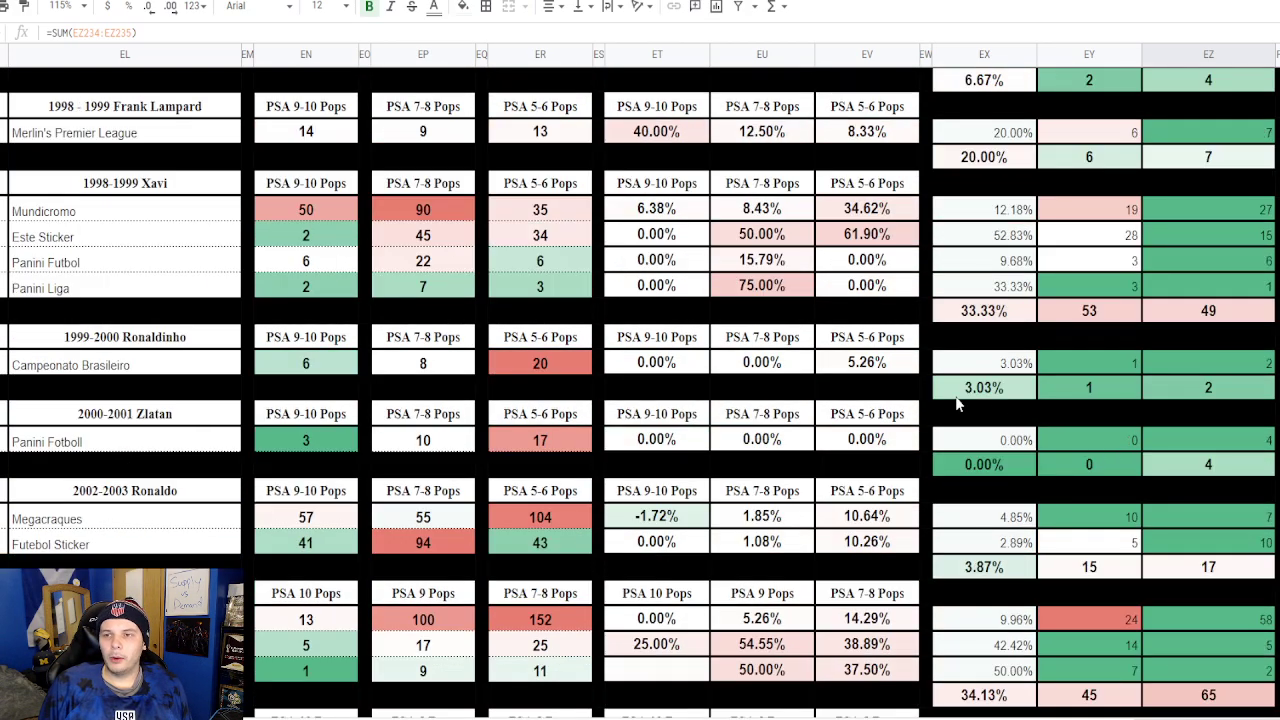
scroll(714, 263, up, 4)
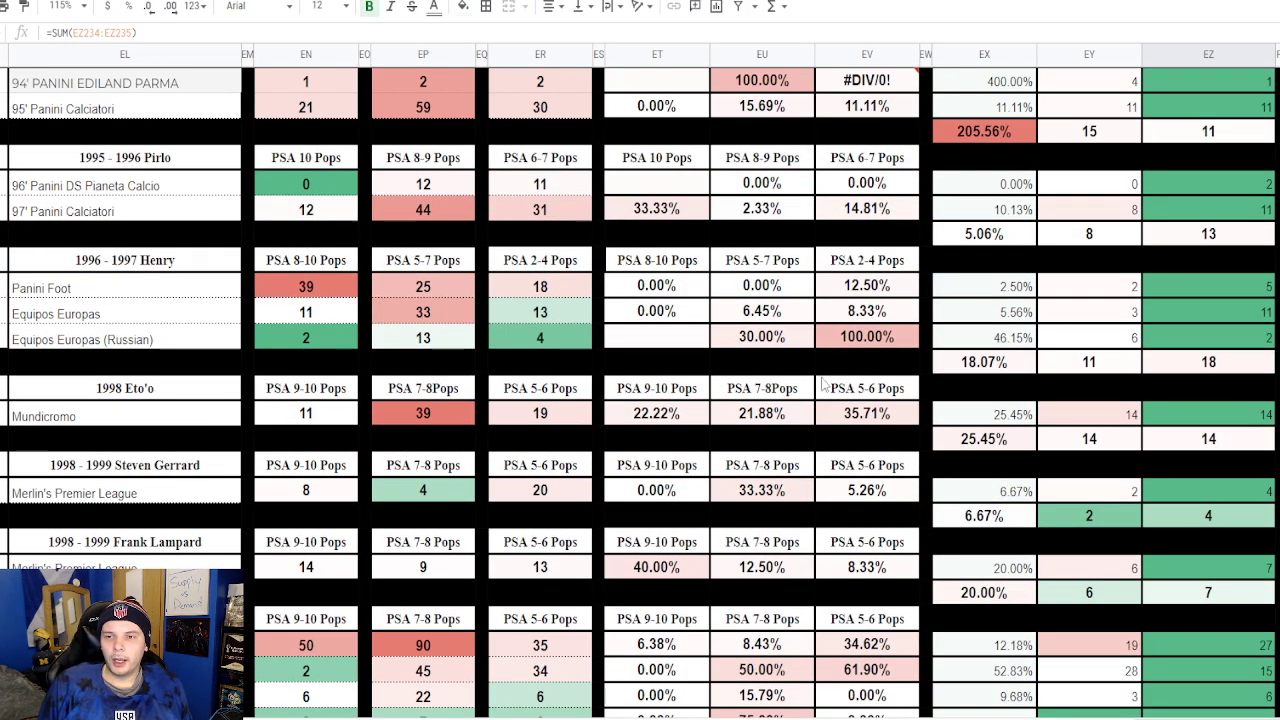
scroll(773, 492, up, 3)
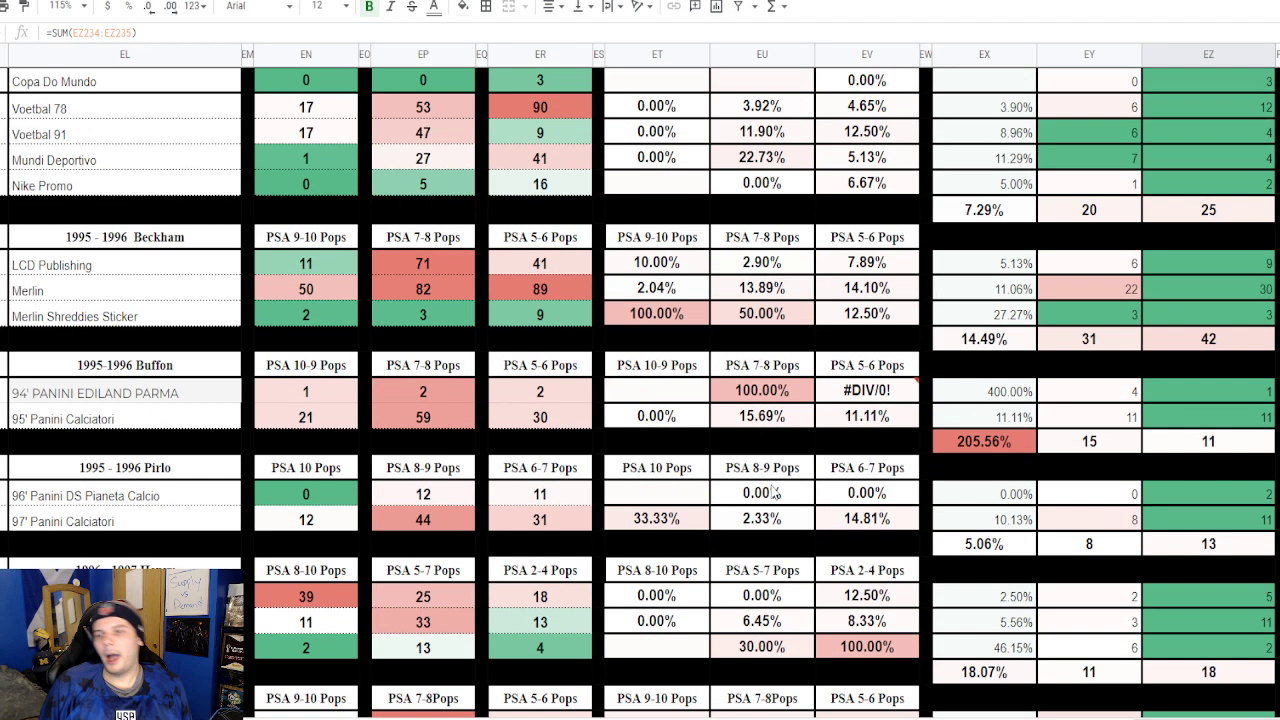
scroll(773, 492, up, 15)
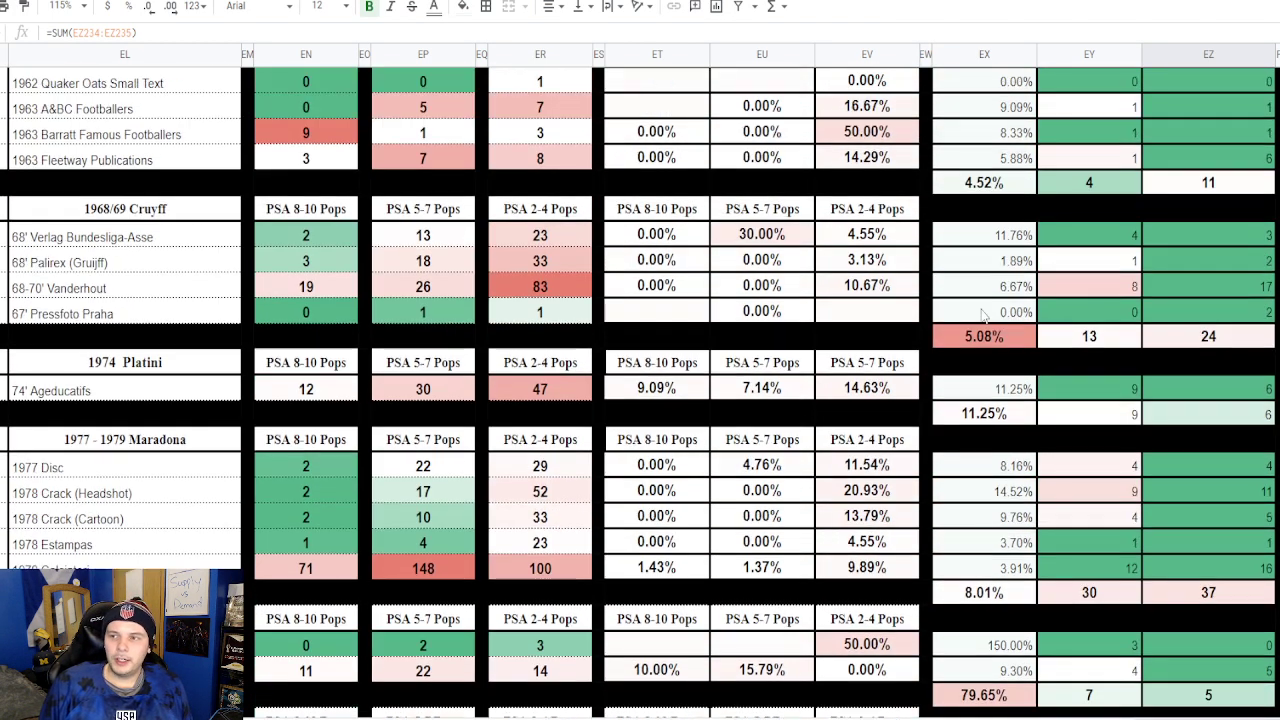
scroll(985, 315, up, 15)
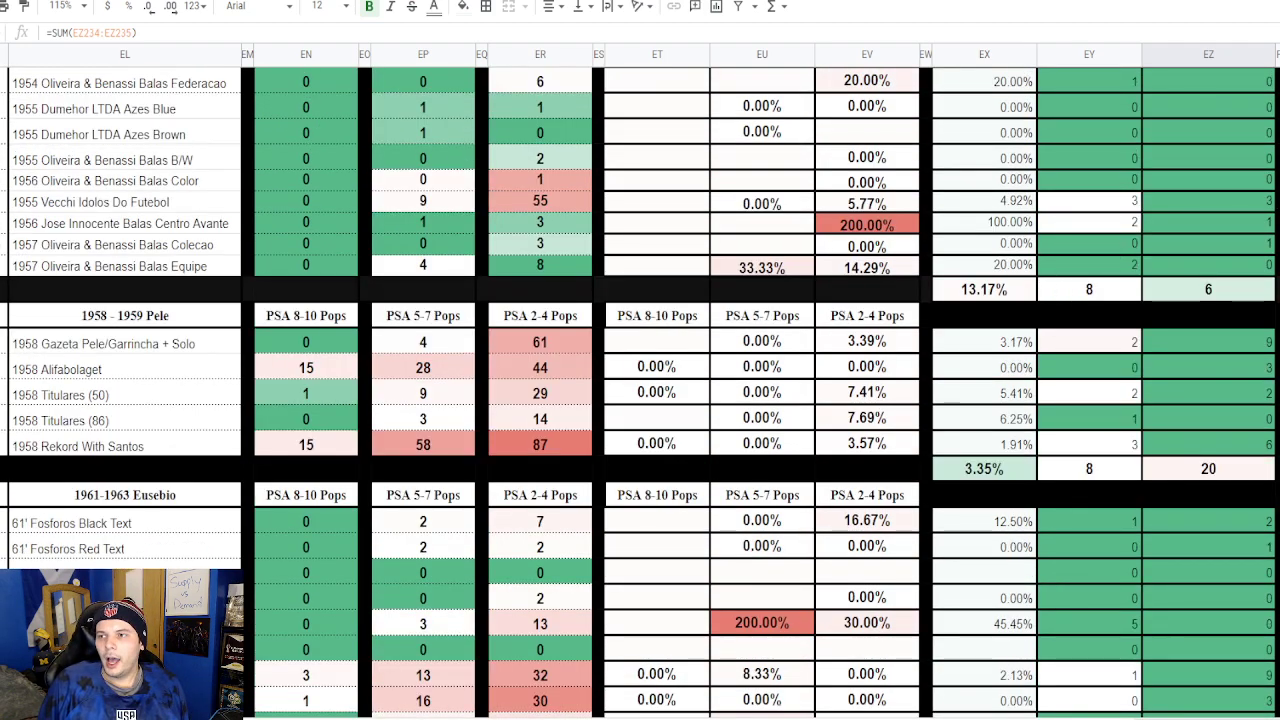
scroll(640, 400, down, 2)
scroll(640, 400, up, 15)
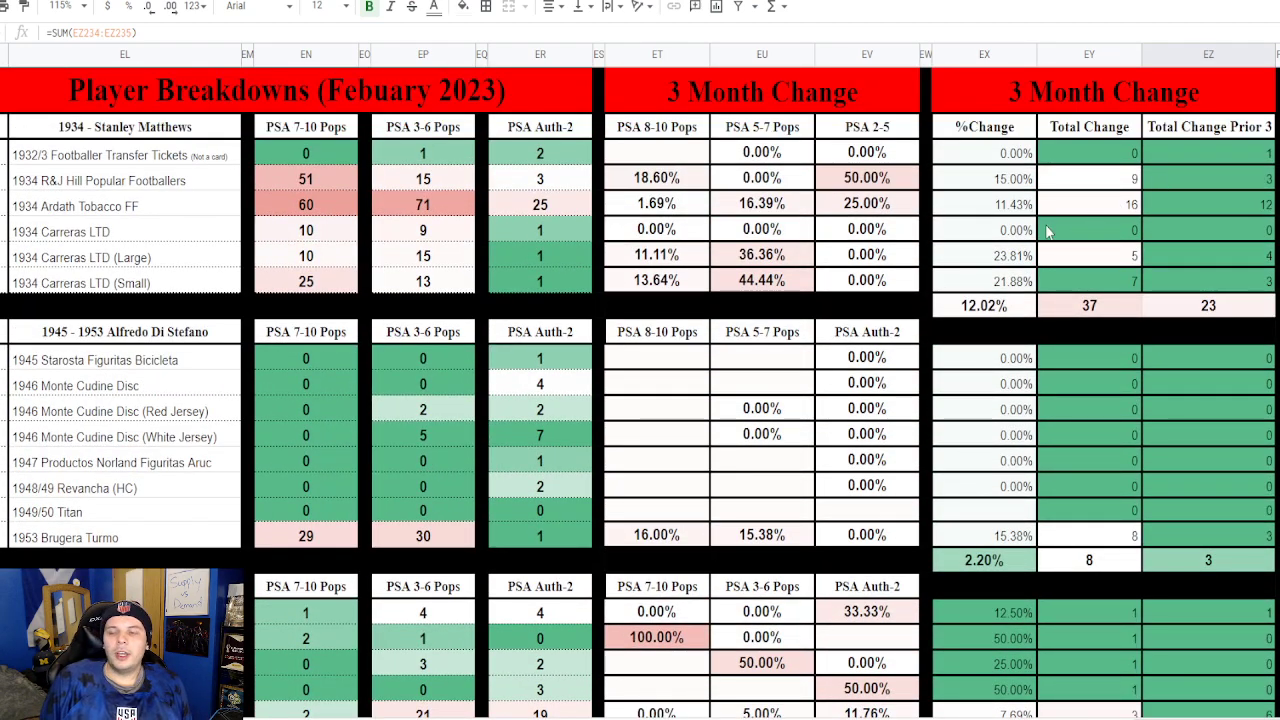